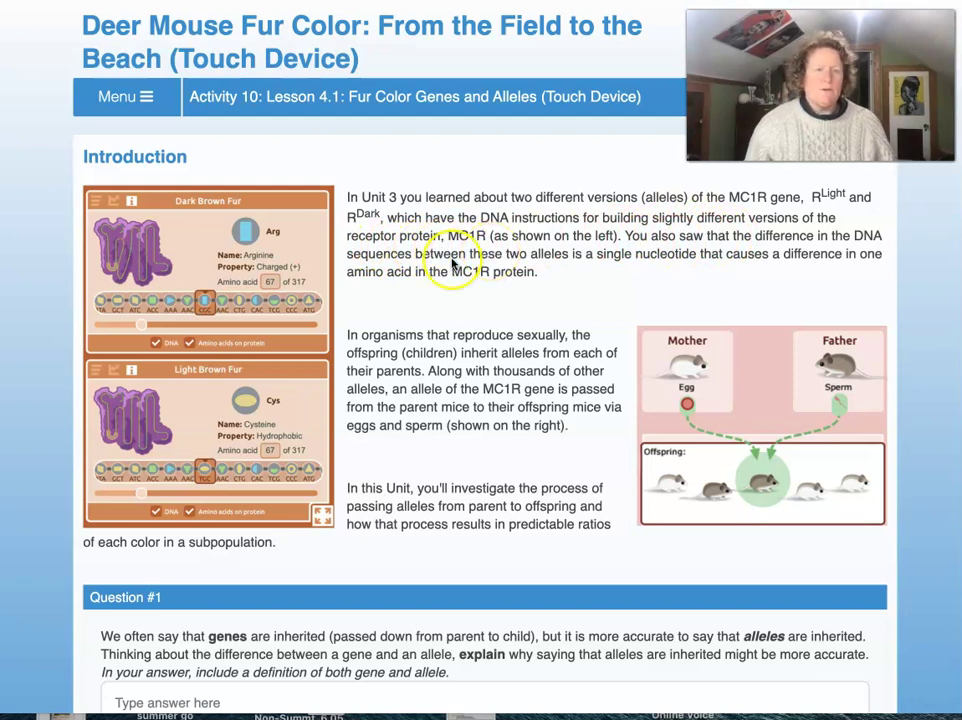
# Compare the MC1R protein shape and amino acid 67 between the Dark Brown Fur and Light Brown Fur illustrations.
pyautogui.moveTo(137, 222); pyautogui.dragTo(110, 272)
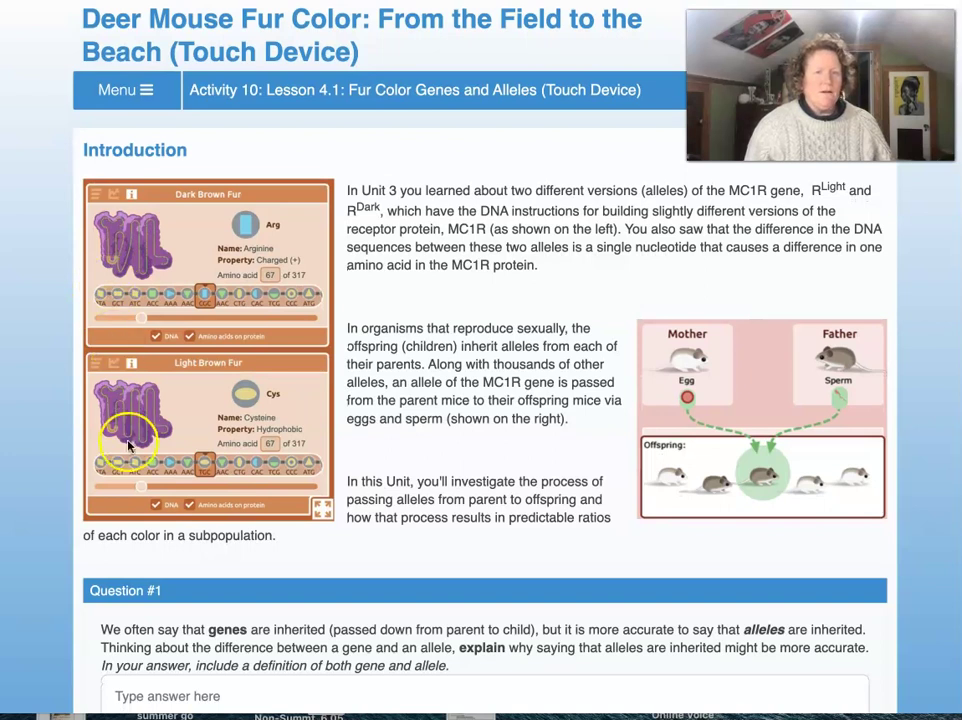
pyautogui.moveTo(127, 384)
pyautogui.mouseDown()
pyautogui.moveTo(140, 385)
pyautogui.moveTo(139, 399)
pyautogui.mouseUp()
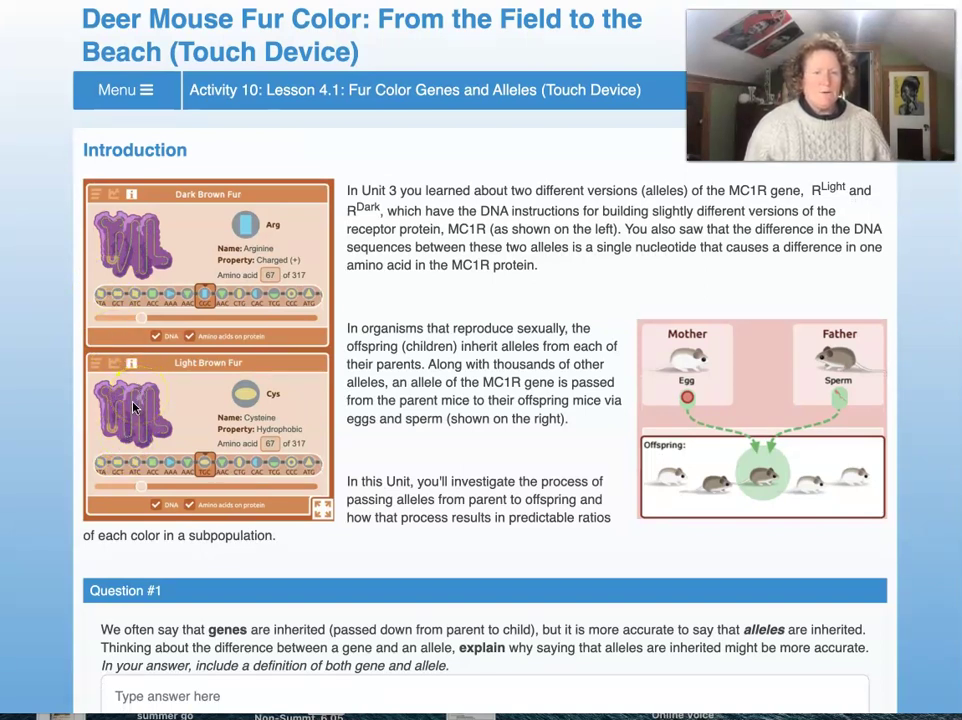
pyautogui.moveTo(106, 421); pyautogui.dragTo(117, 435)
pyautogui.click(252, 222)
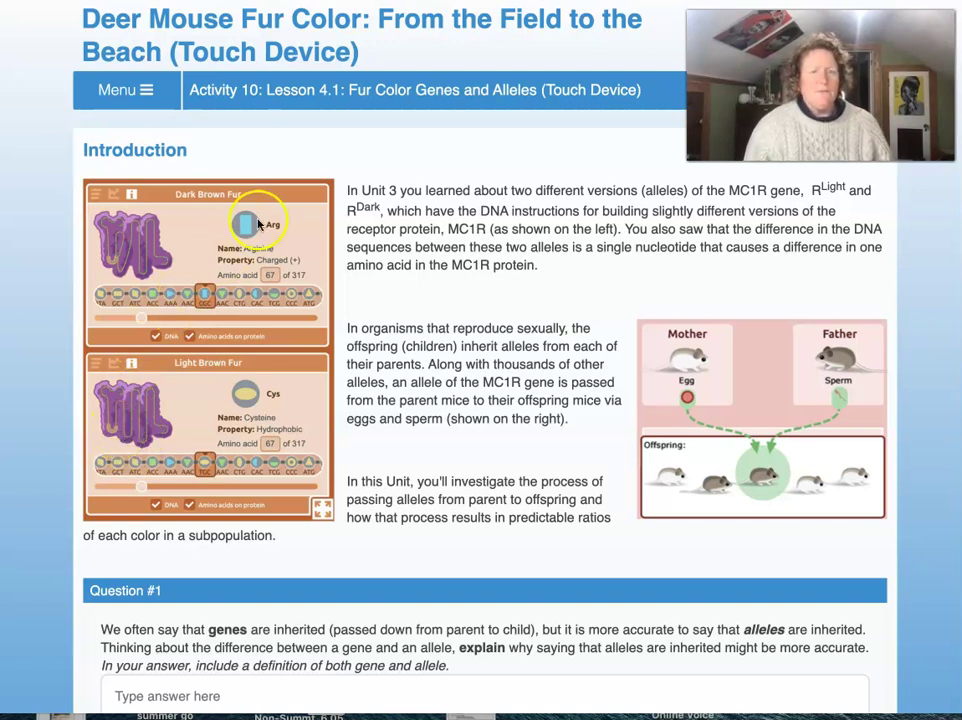
pyautogui.click(266, 400)
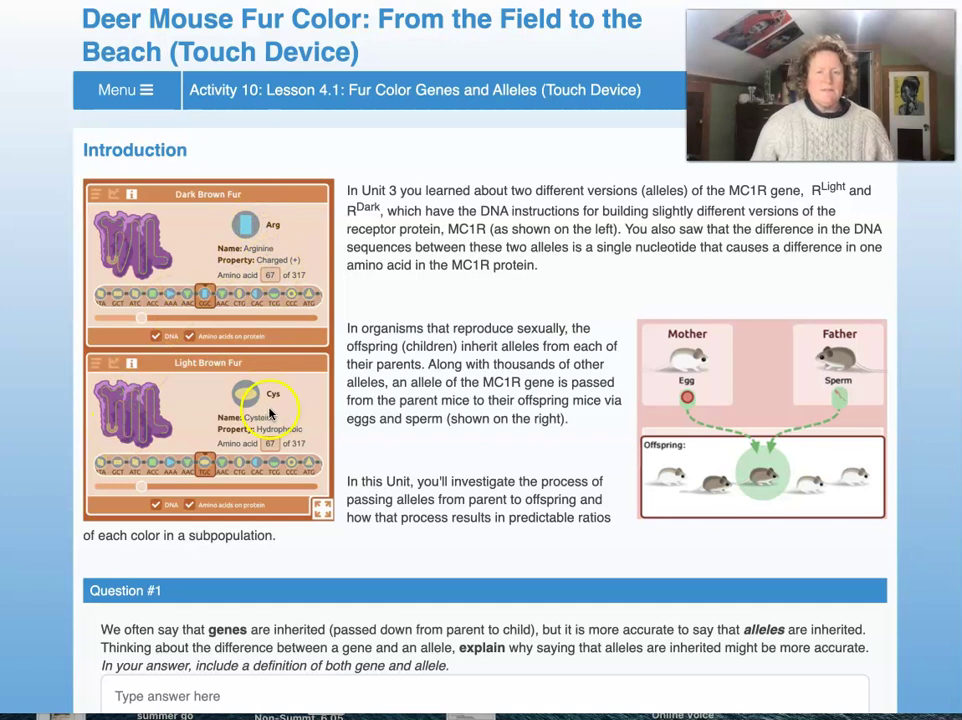
pyautogui.click(205, 306)
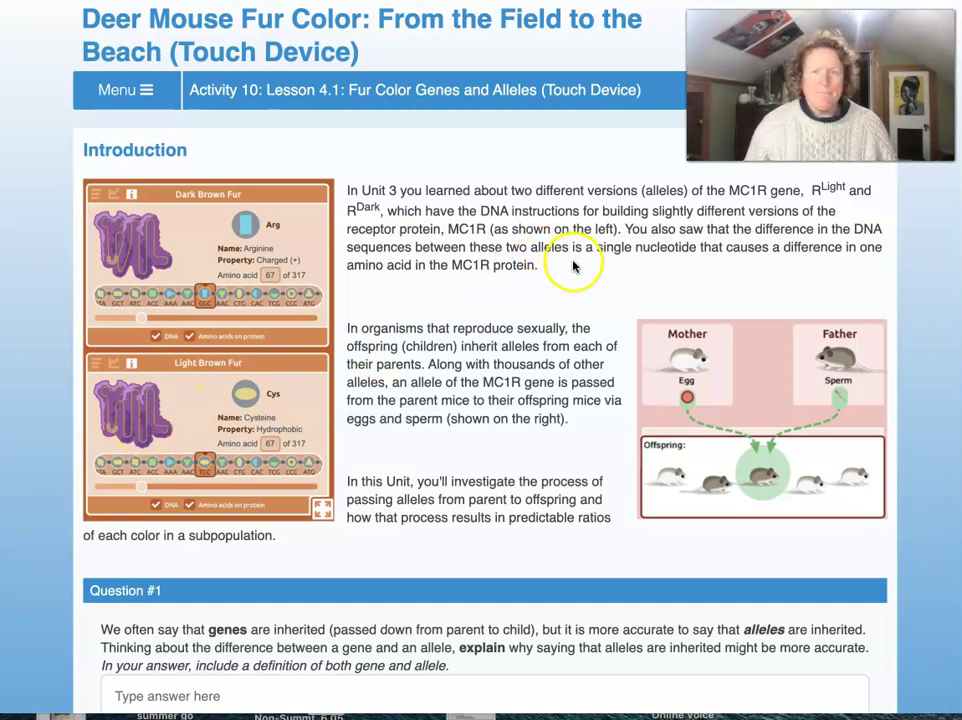
# Read the introduction's passages on how offspring inherit alleles, and the Question #1 prompt about genes versus alleles.
pyautogui.scroll(-1, 594, 302)
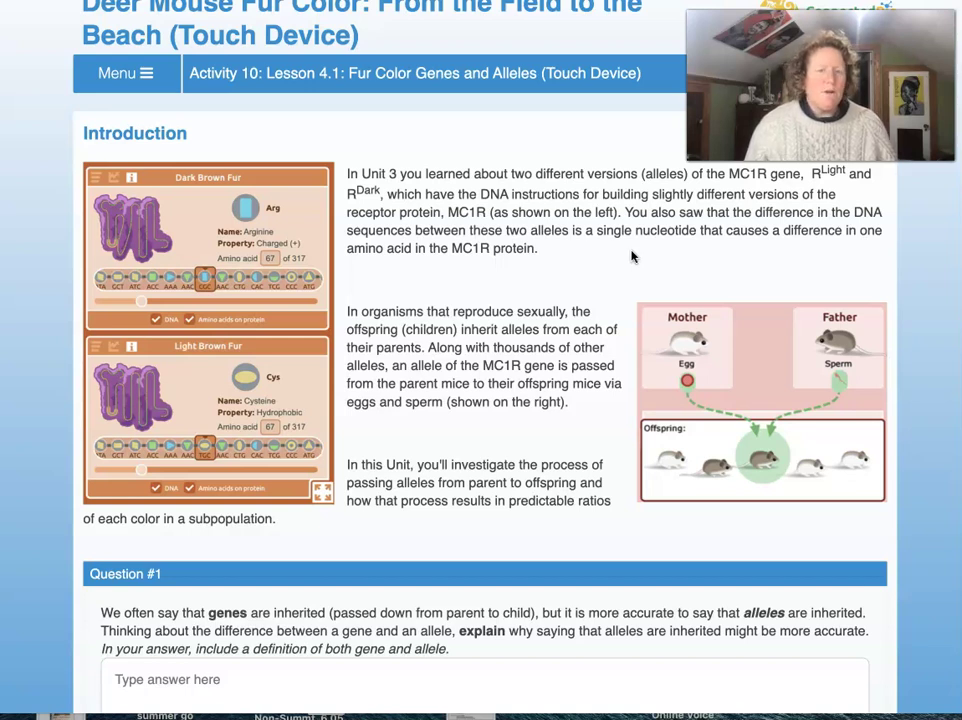
pyautogui.scroll(-2, 631, 257)
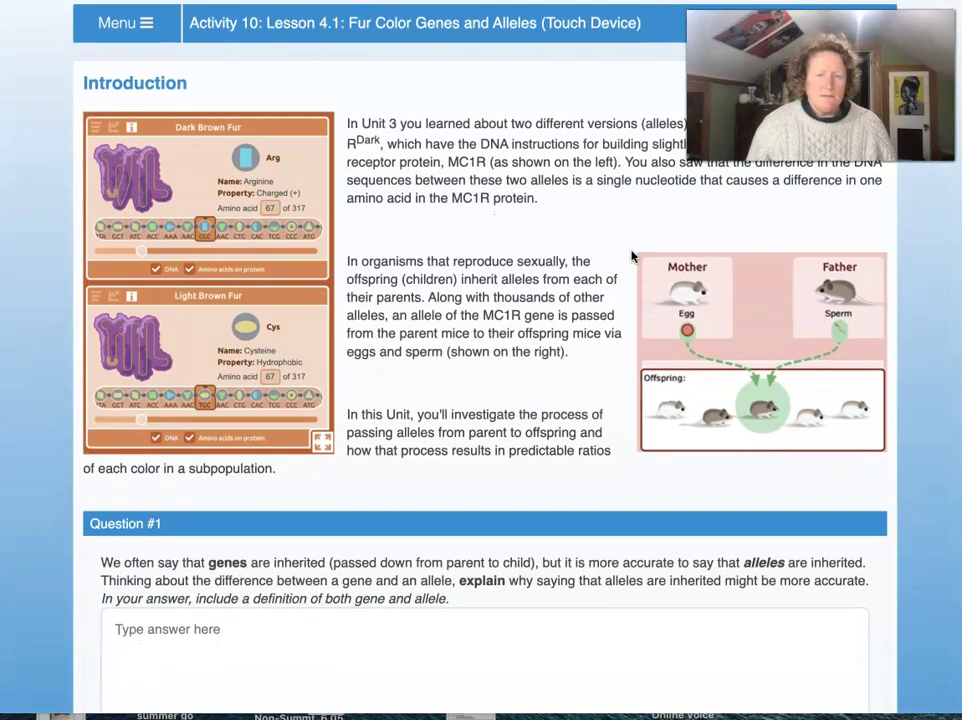
pyautogui.scroll(-2, 631, 257)
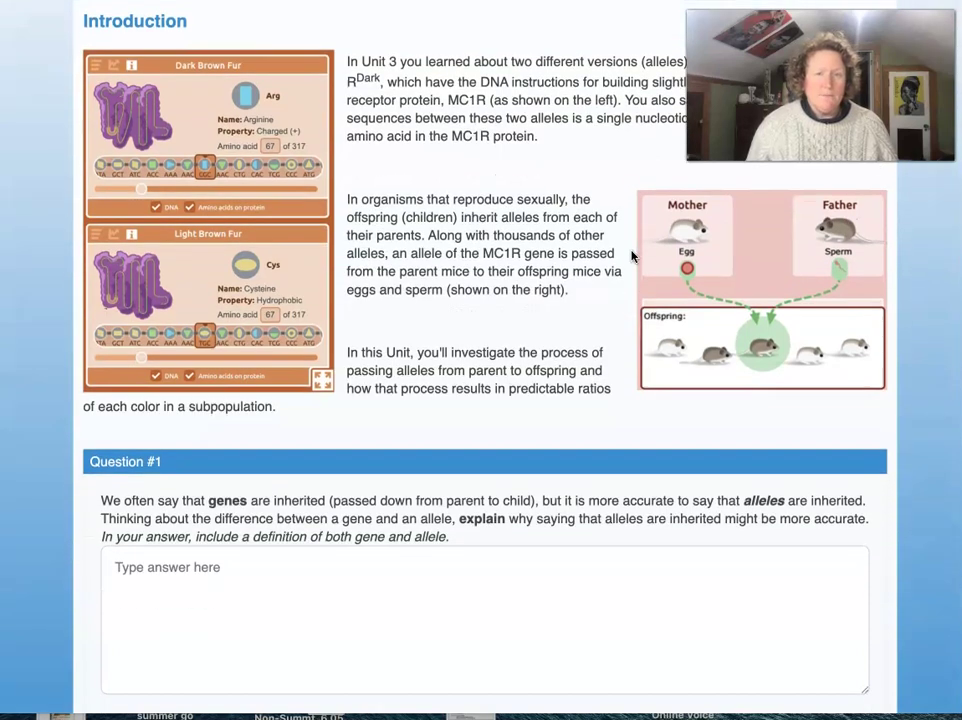
pyautogui.scroll(1, 631, 257)
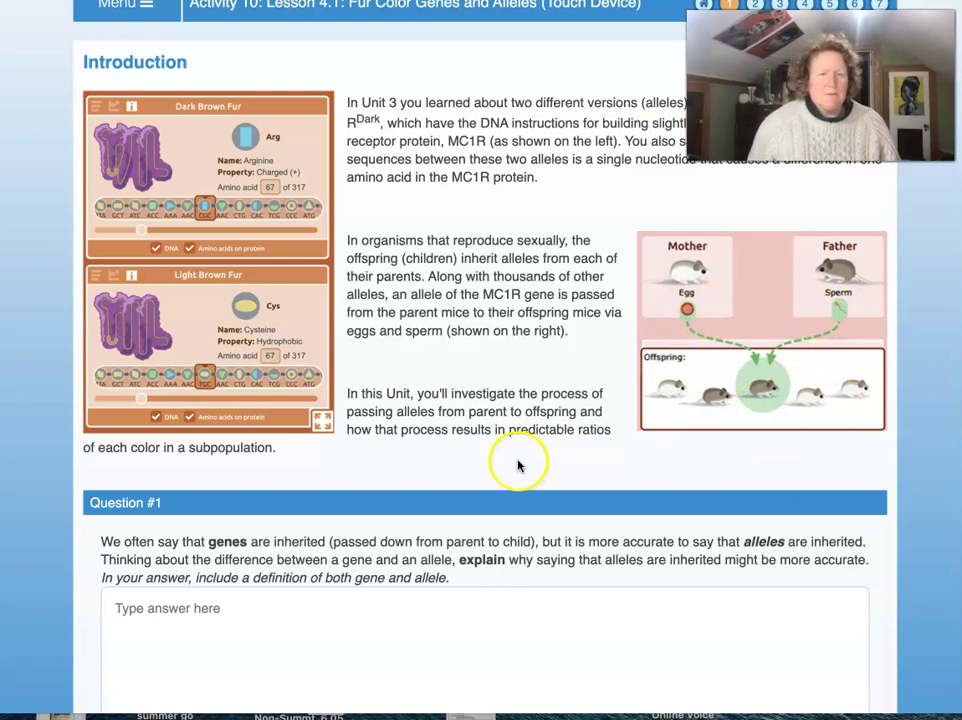
pyautogui.scroll(-1, 509, 457)
pyautogui.scroll(-1, 518, 464)
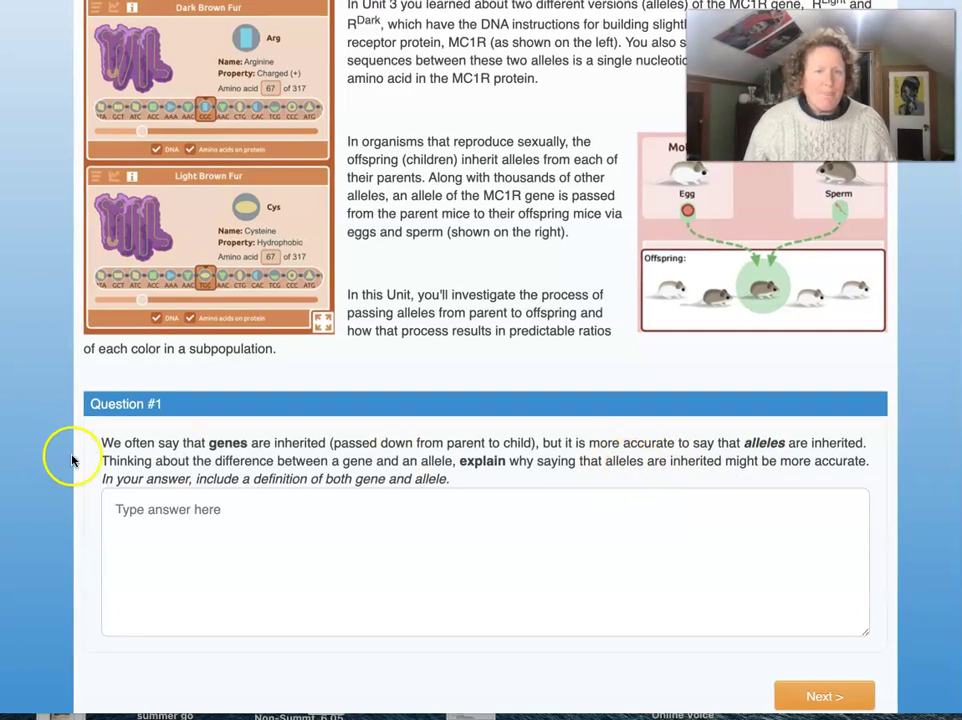
pyautogui.scroll(-1, 150, 470)
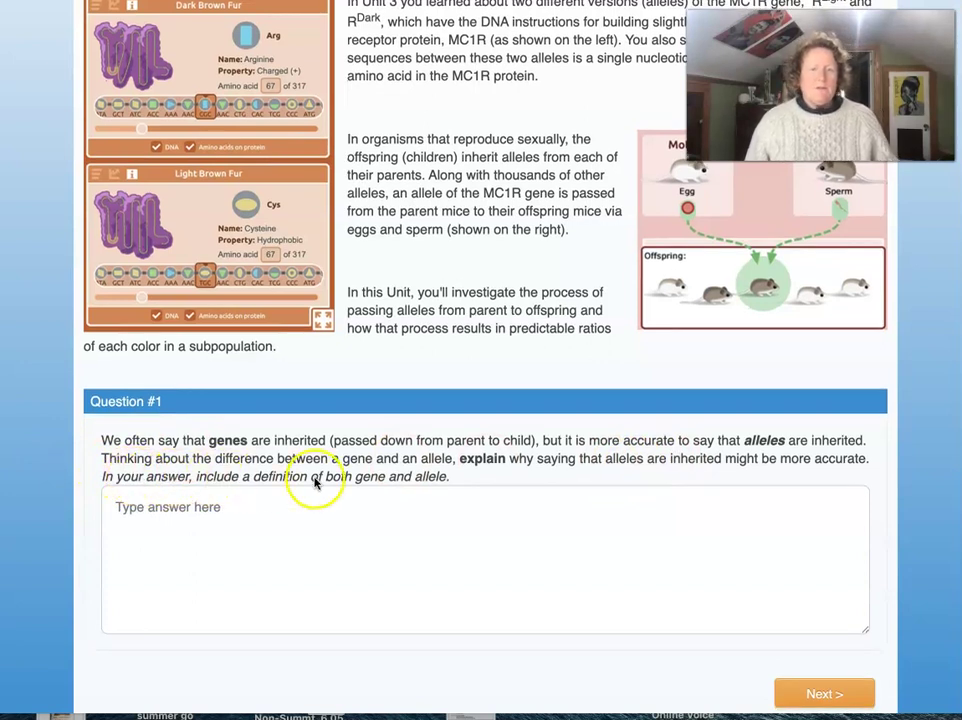
pyautogui.scroll(-1, 322, 478)
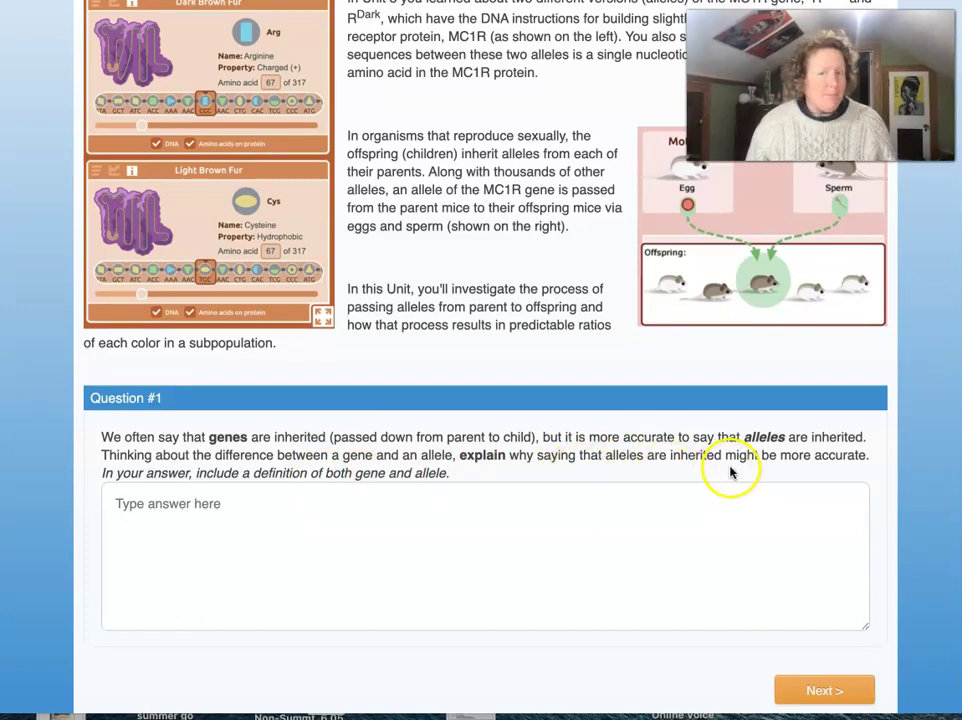
pyautogui.scroll(-1, 730, 472)
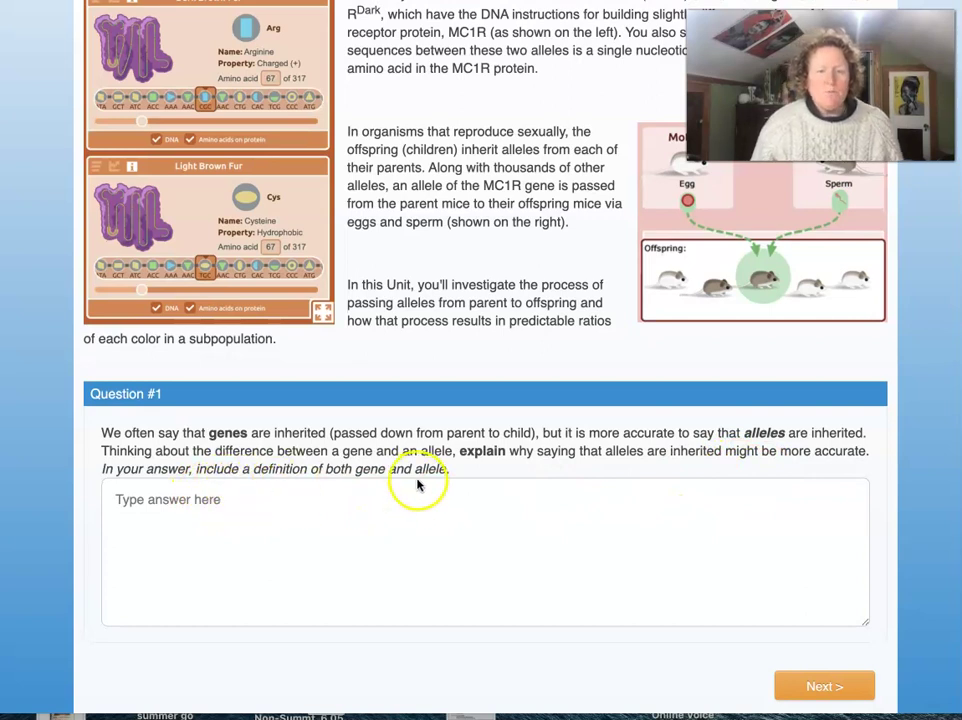
# Begin the Question #1 answer with the sentence "A gene codes for a protein or controls another gene.".
pyautogui.click(144, 501)
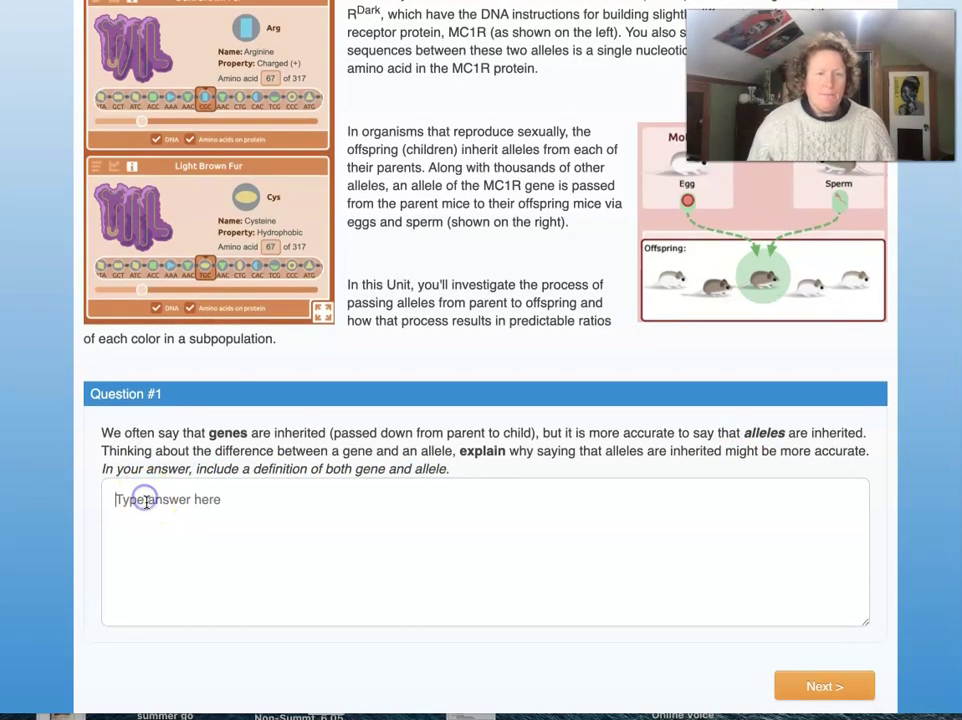
pyautogui.write('A gene')
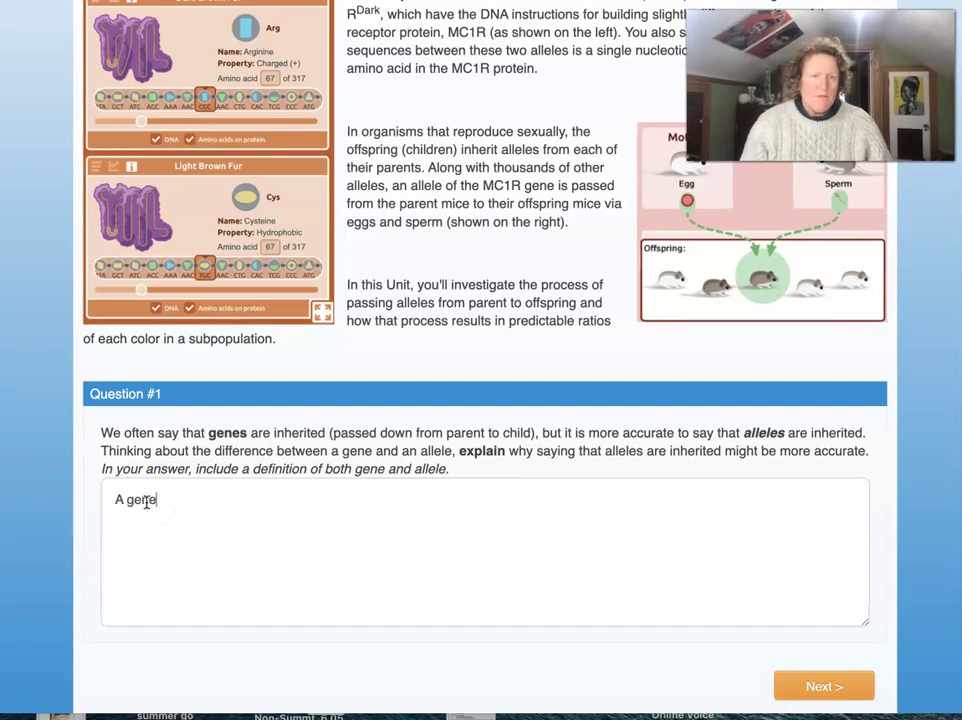
pyautogui.write(' codes for ')
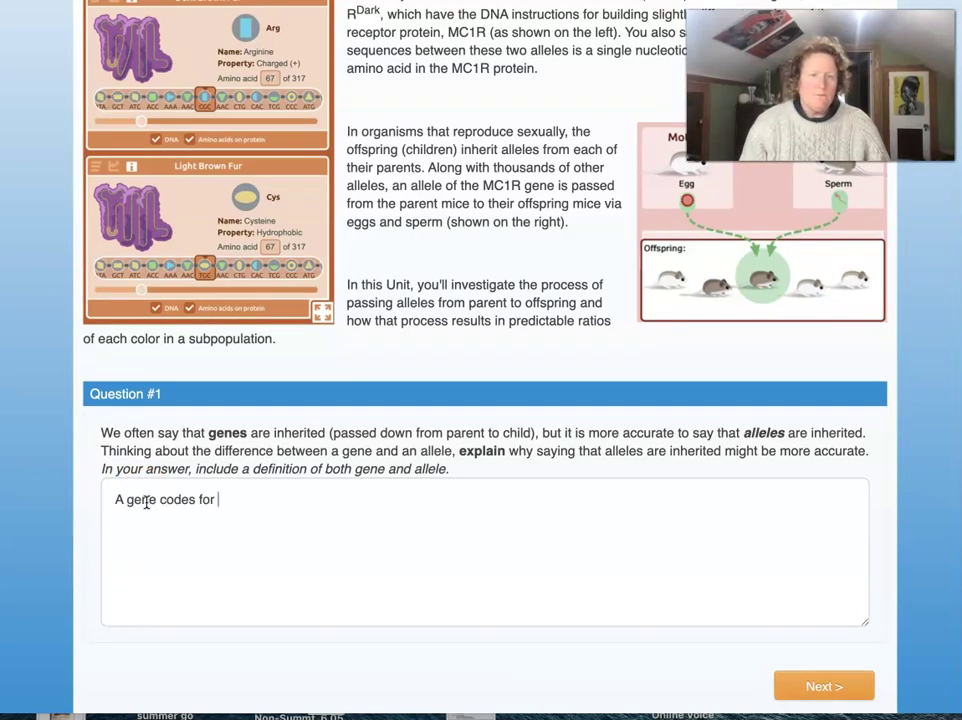
pyautogui.write('a protein or')
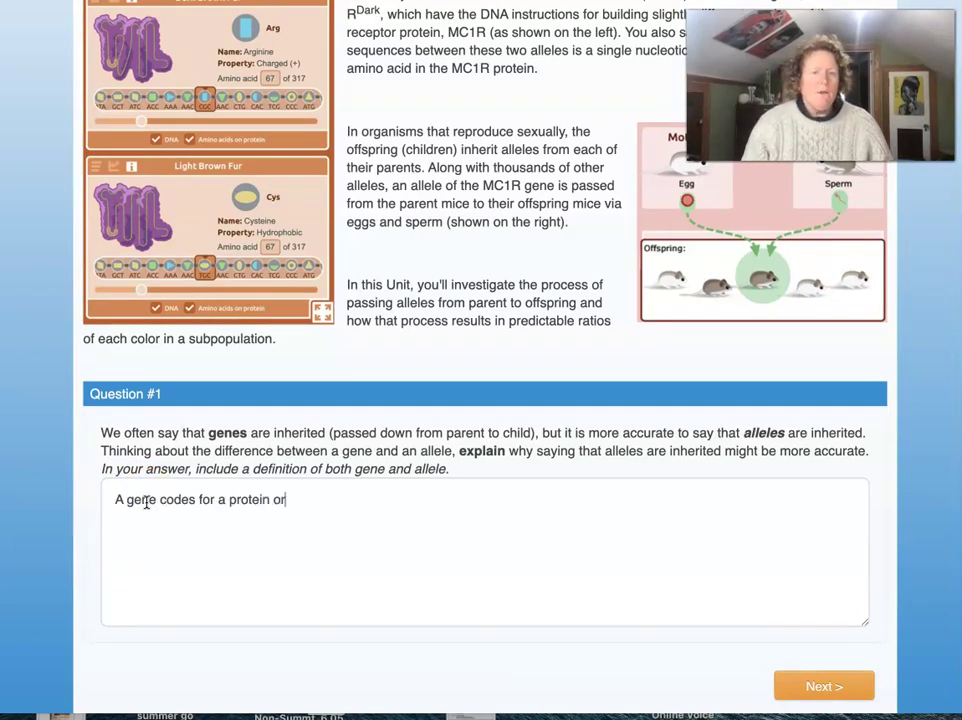
pyautogui.write('cont')
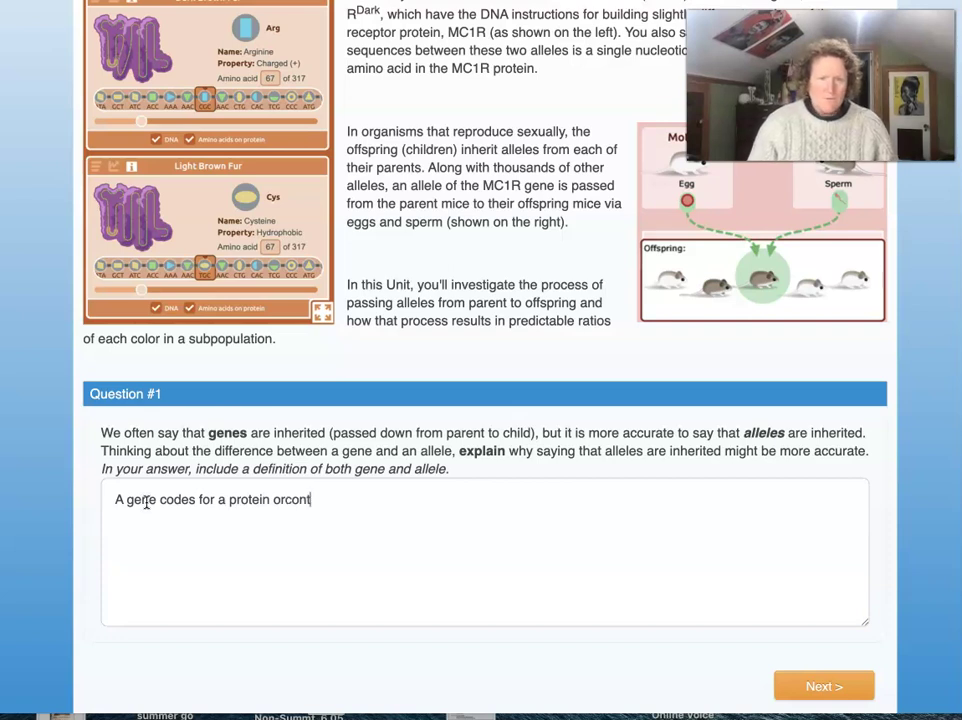
pyautogui.write('rols another gene.')
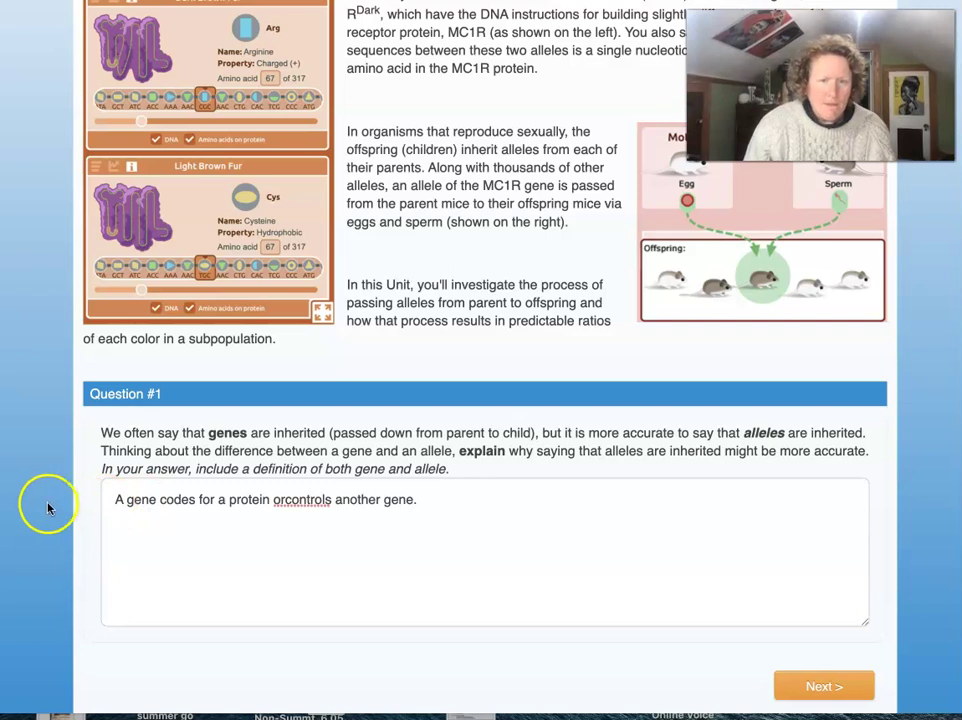
pyautogui.click(286, 502)
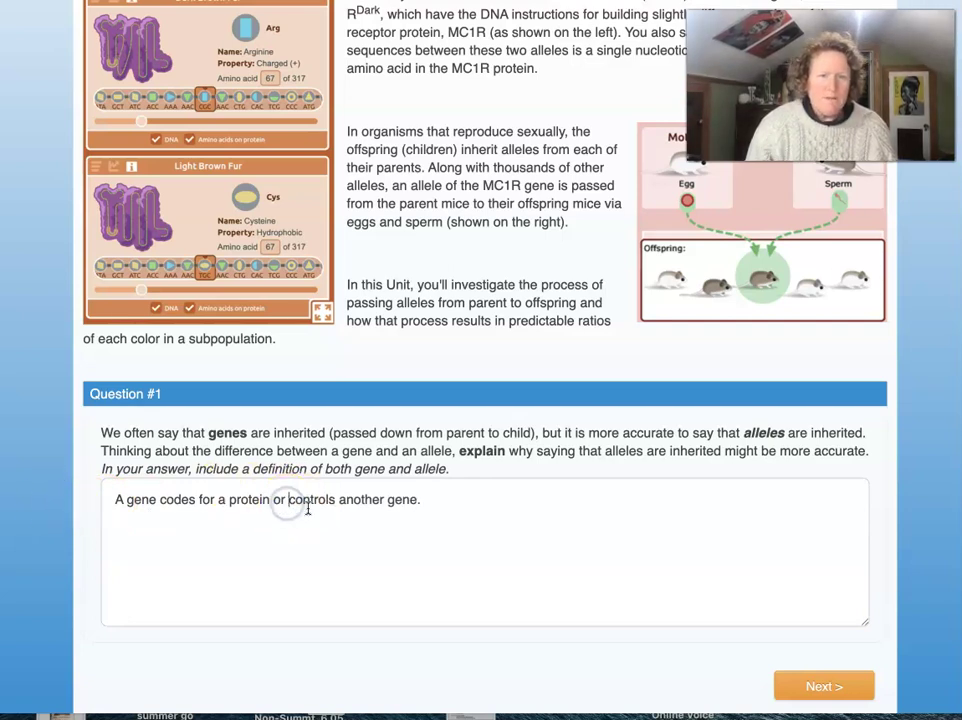
# Add to the end of the answer "There are different version of genes that produce slightly different proteins".
pyautogui.click(430, 501)
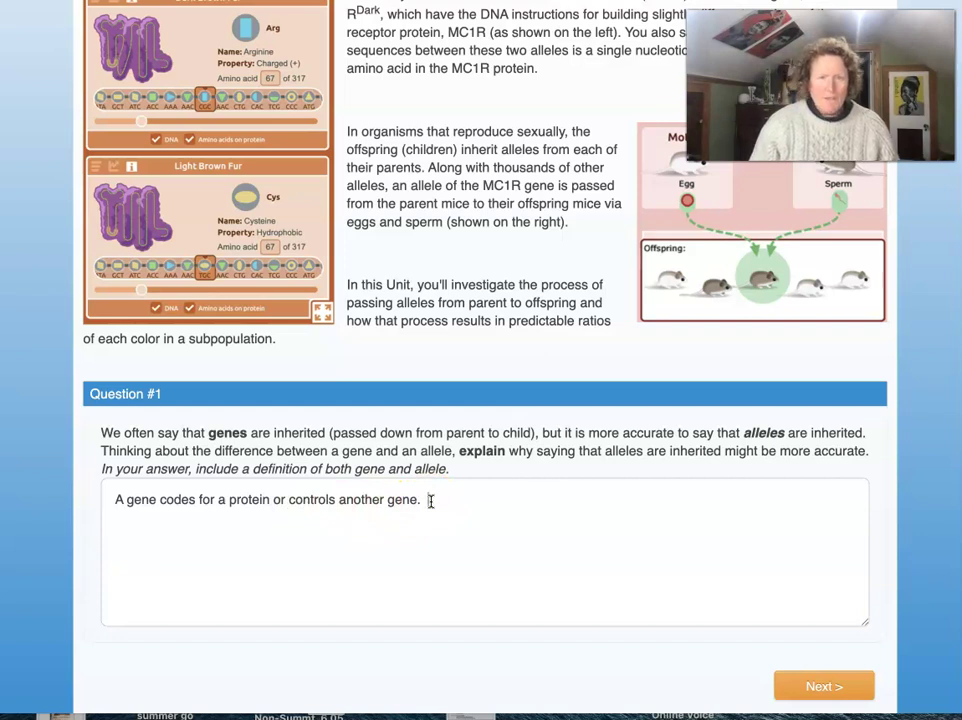
pyautogui.write('Ther')
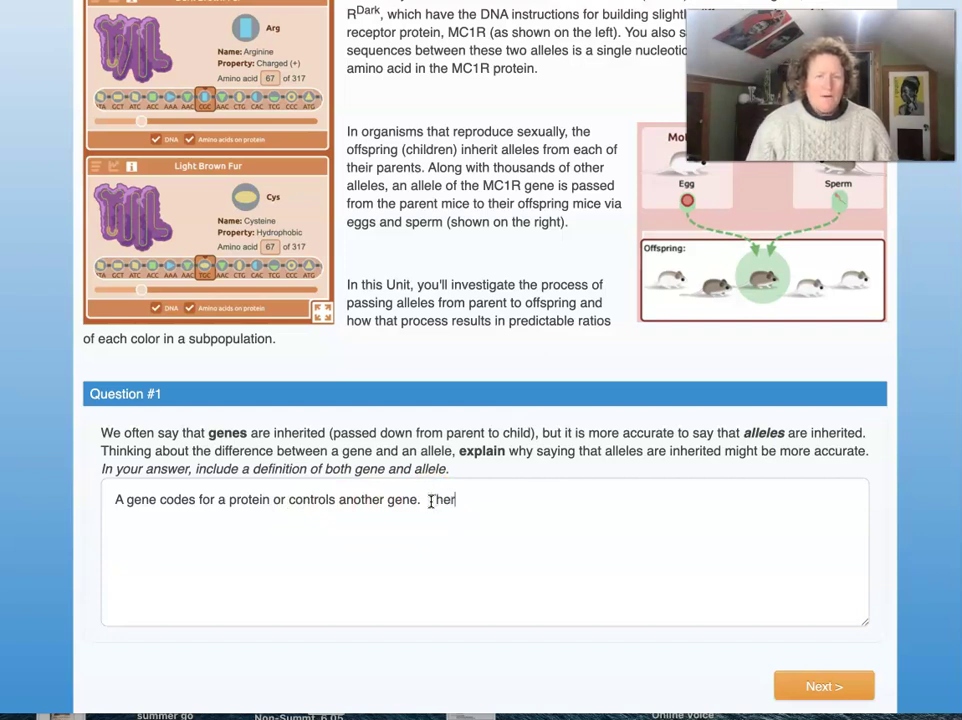
pyautogui.write('e are different ')
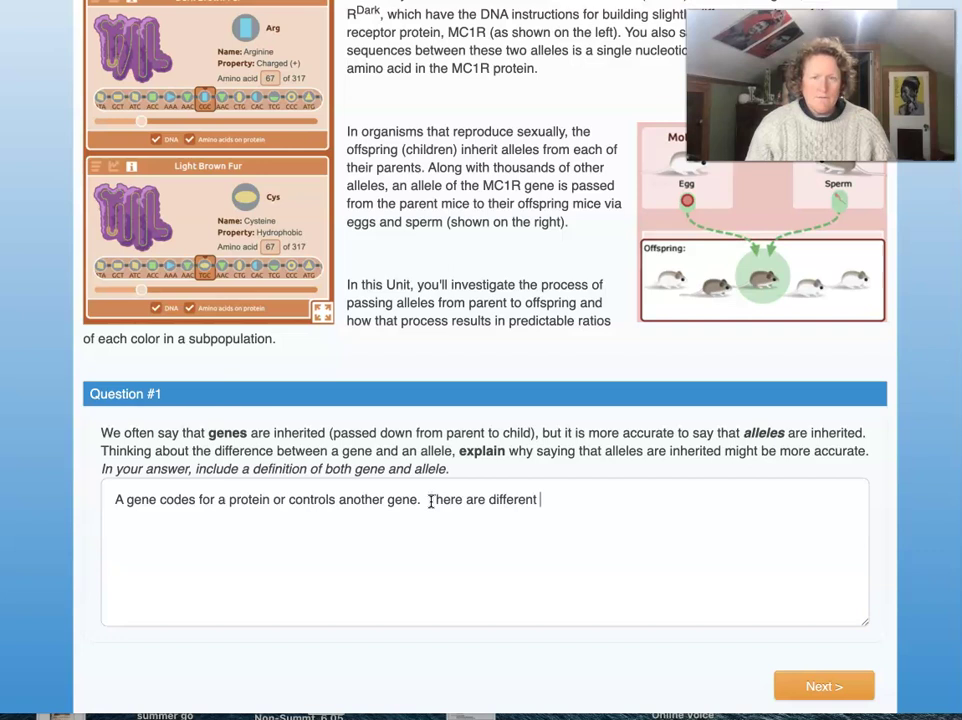
pyautogui.write('version of gen')
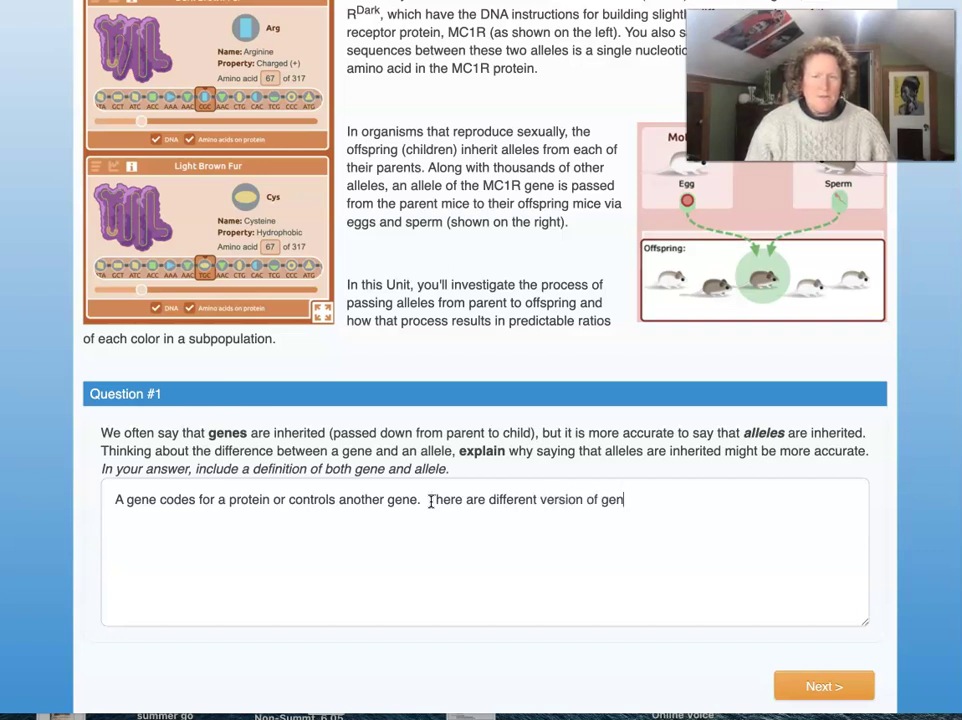
pyautogui.write('es that produ')
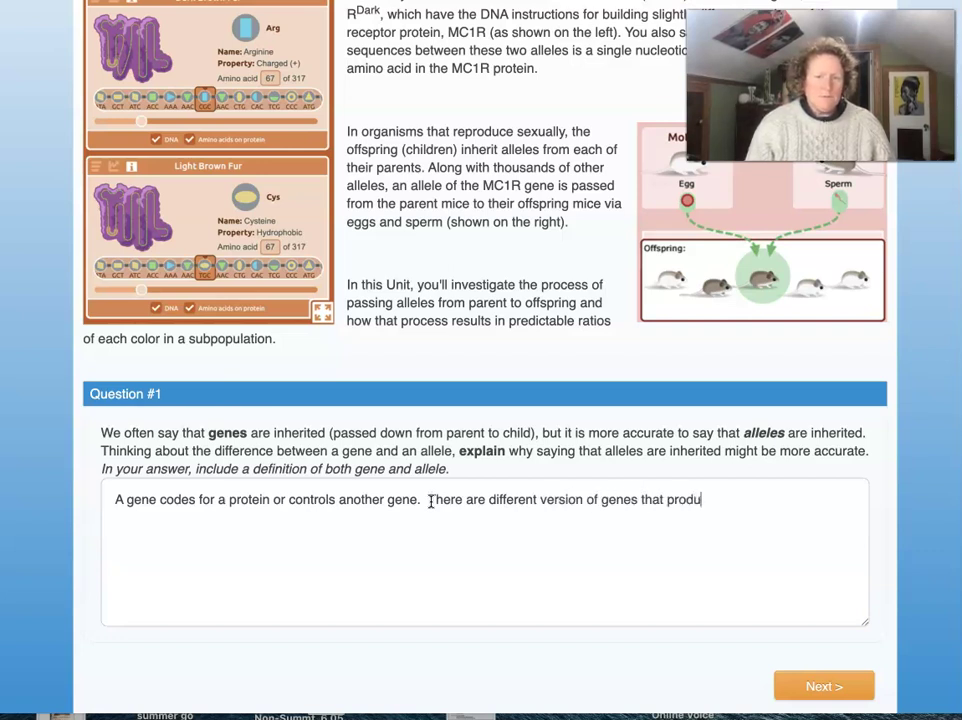
pyautogui.write('ce slightly')
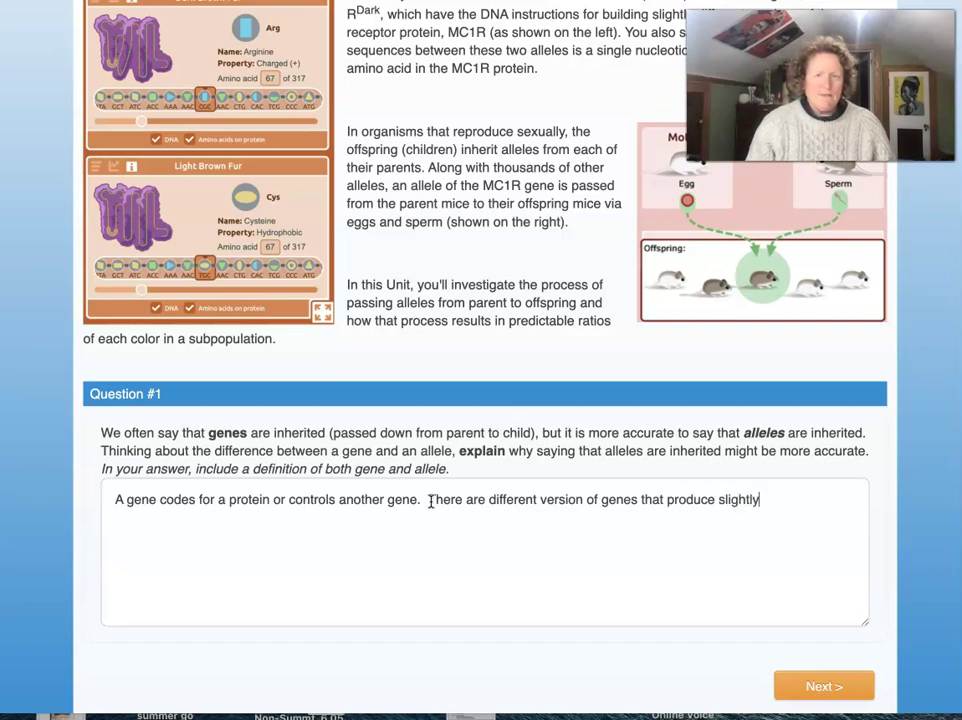
pyautogui.write(' different pr')
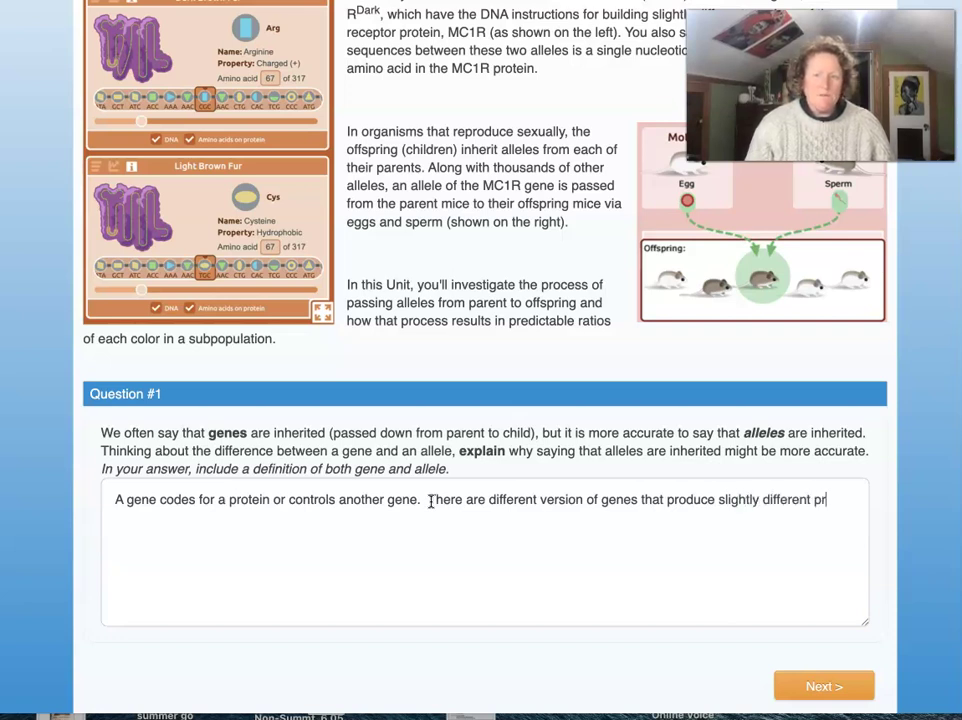
pyautogui.write('oteins')
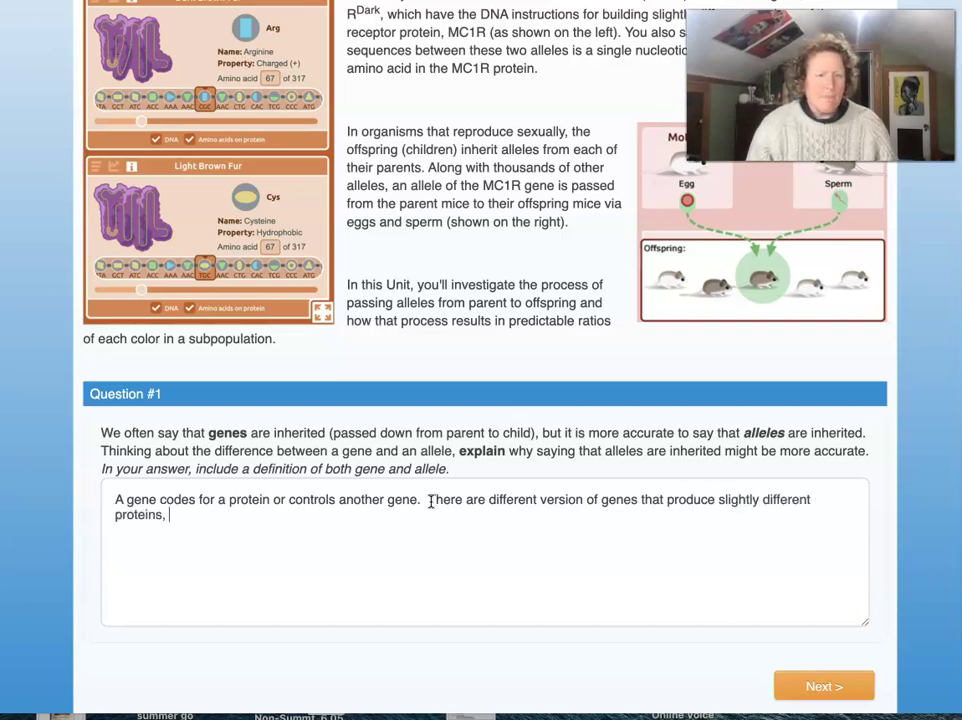
# Complete the answer's second sentence with ", those different version are called alleles.".
pyautogui.write(', those differnet')
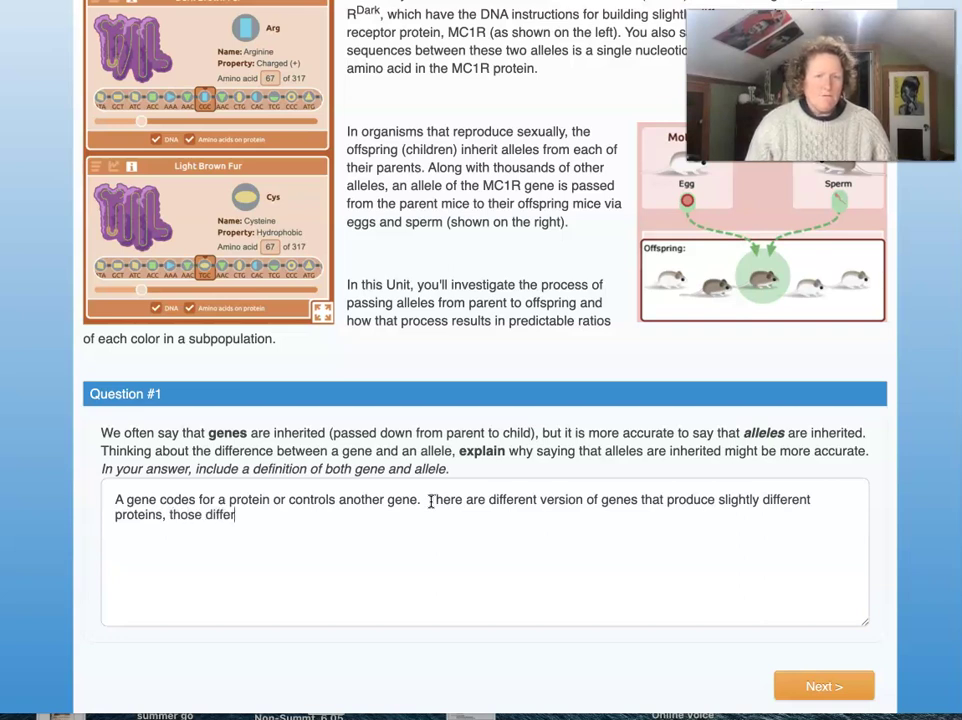
pyautogui.press('BackSpace')
pyautogui.press('BackSpace')
pyautogui.press('BackSpace')
pyautogui.write('e')
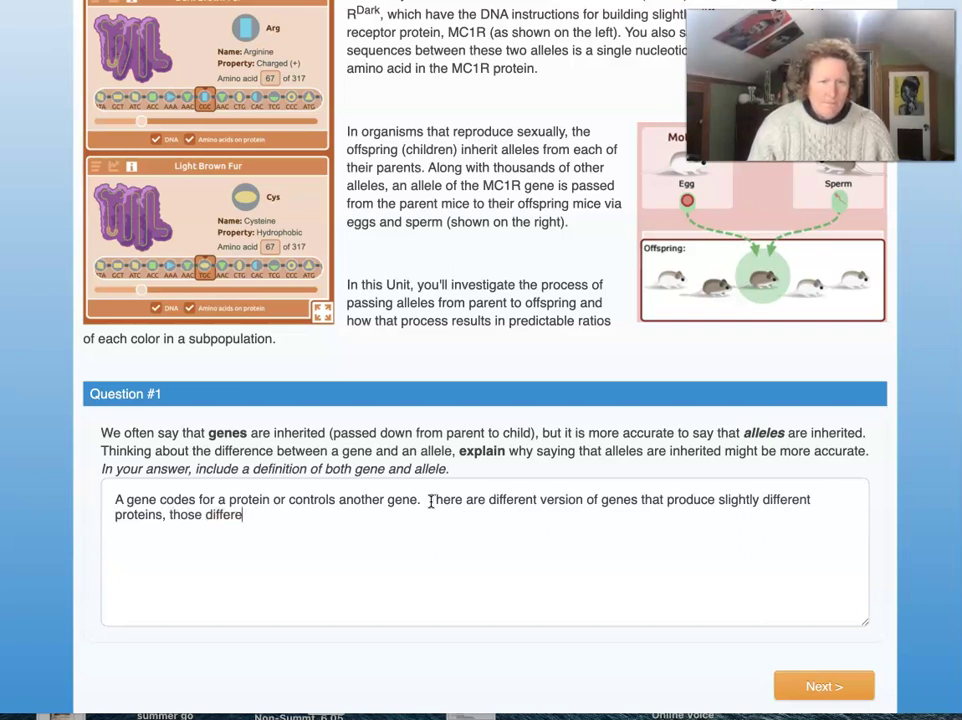
pyautogui.write('nt version ar')
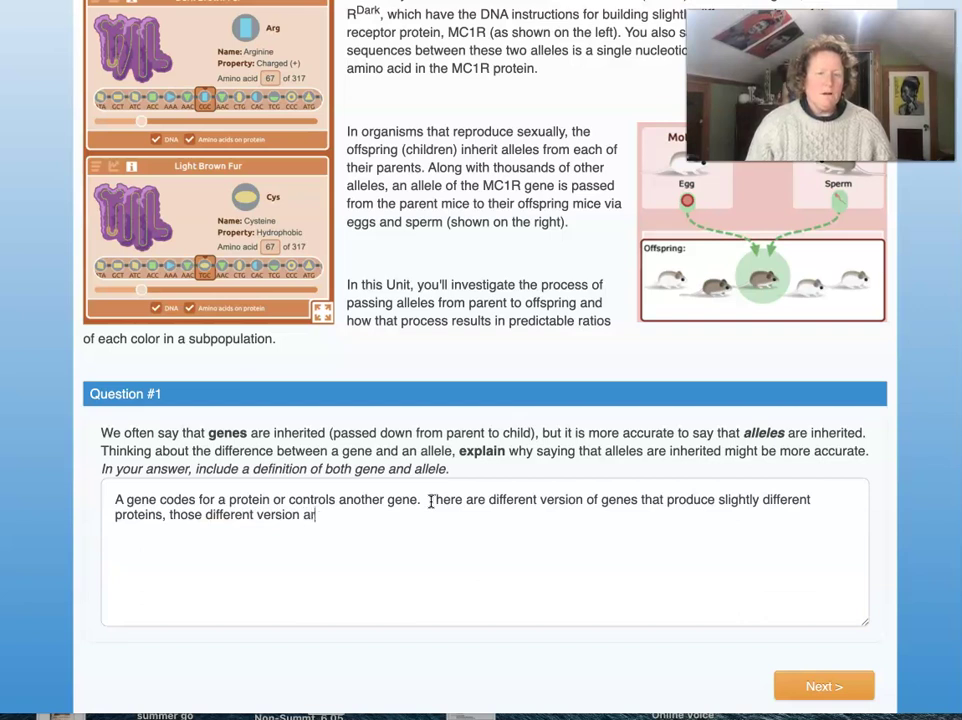
pyautogui.write('e called alleles')
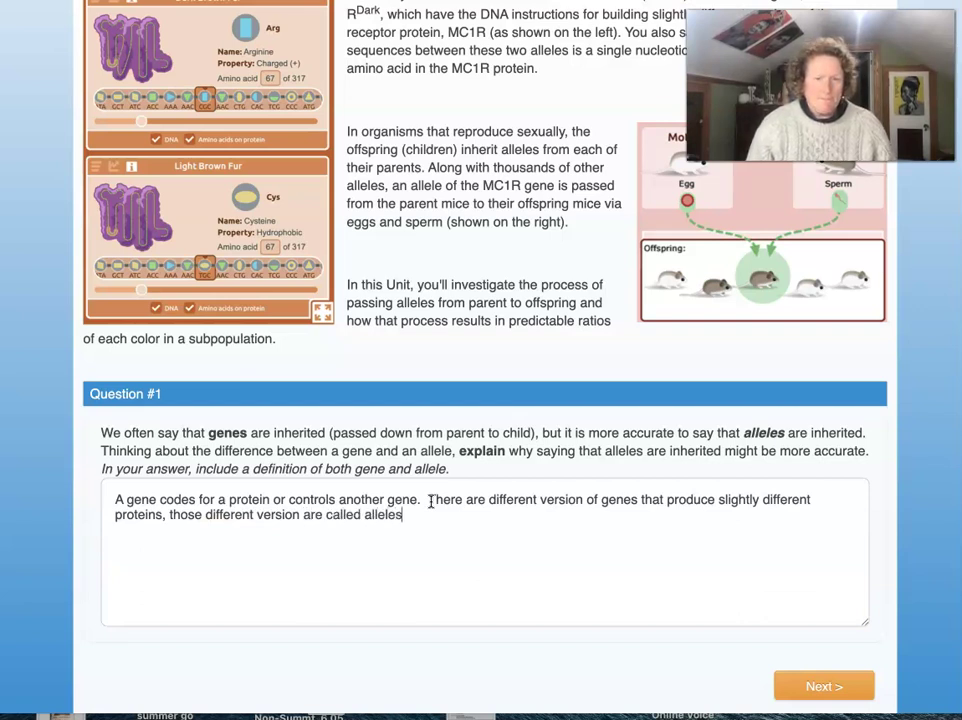
pyautogui.write('. ')
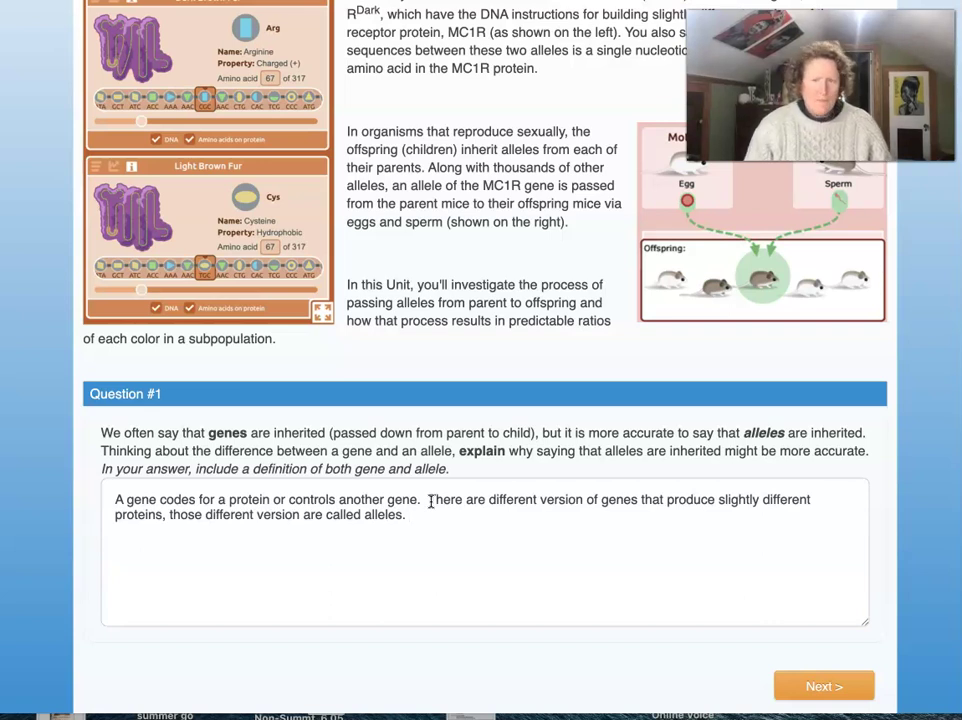
# Add to the end of the Question #1 answer "Humans and mice look different not because they have different genes, but".
pyautogui.write('Humans an')
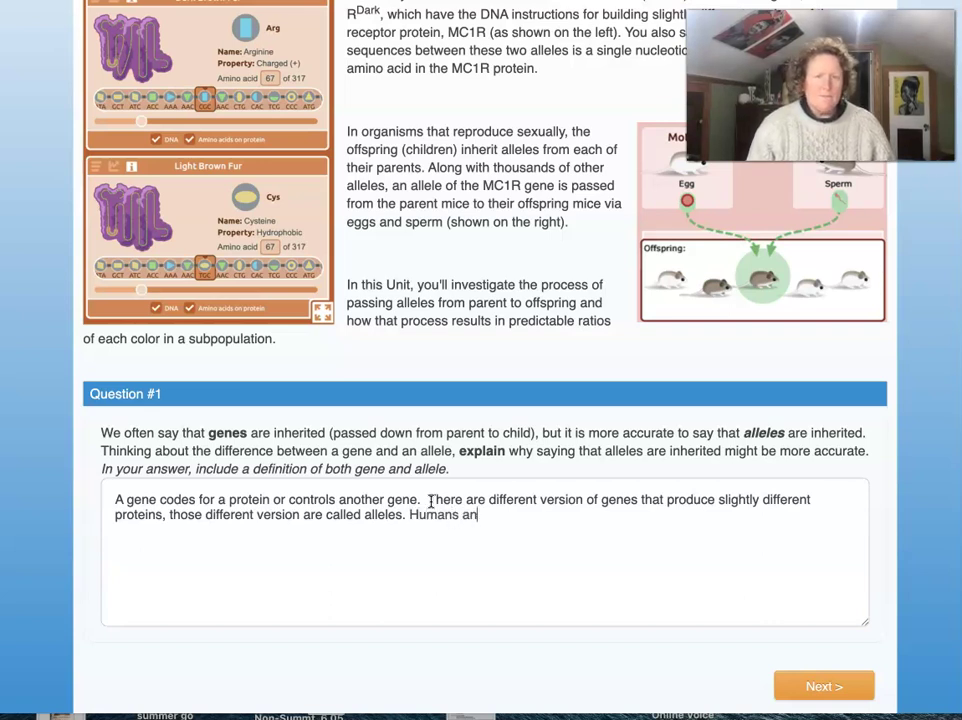
pyautogui.write('d mice loo')
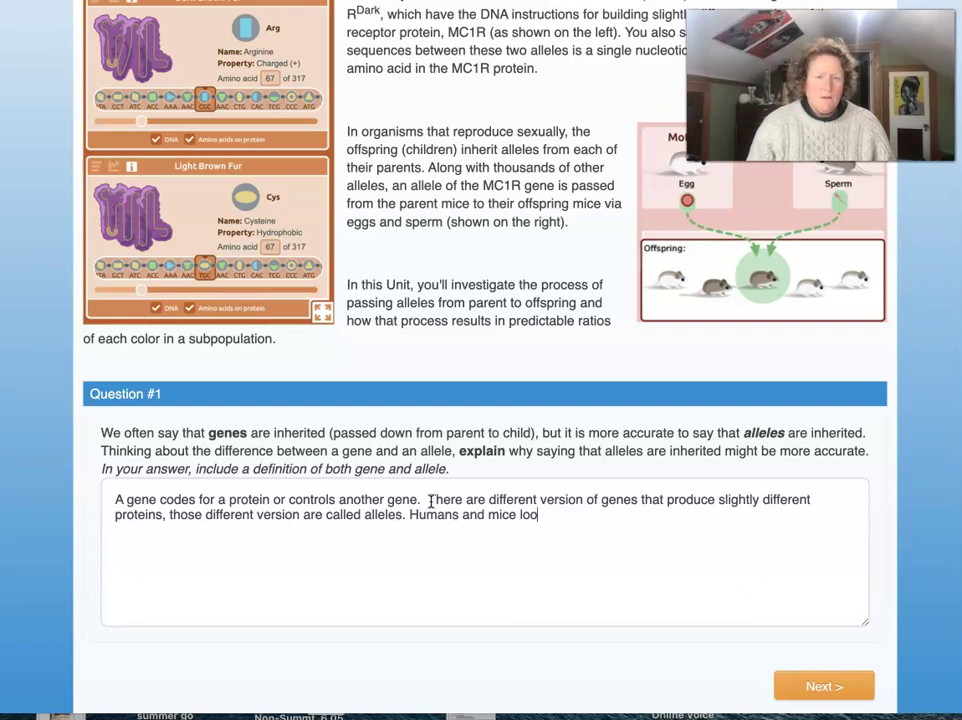
pyautogui.write('k different be')
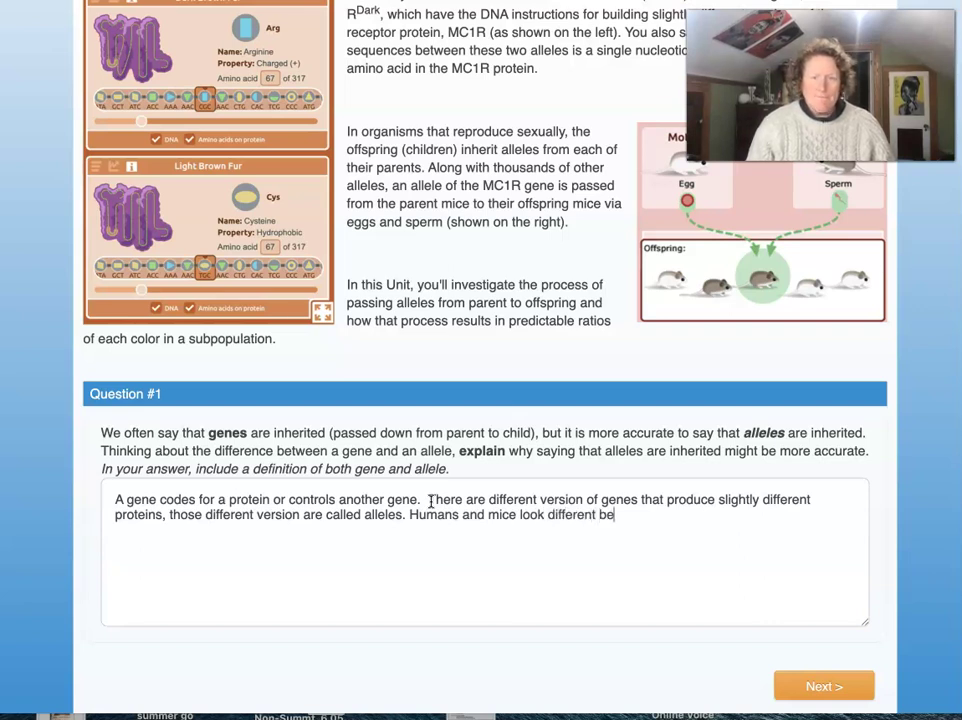
pyautogui.press('BackSpace')
pyautogui.press('BackSpace')
pyautogui.write('n')
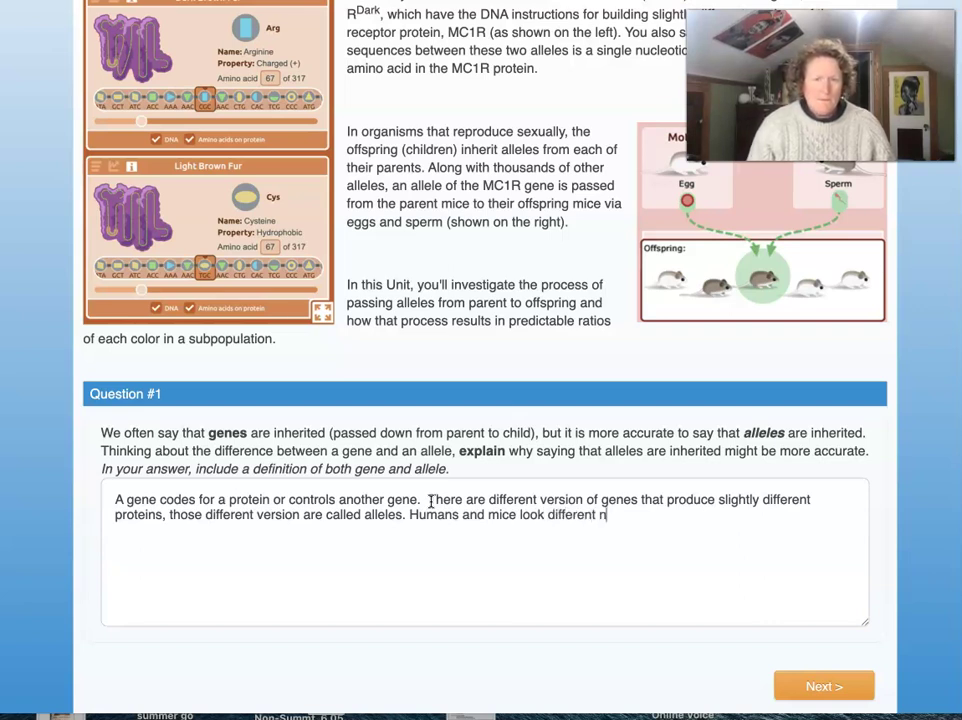
pyautogui.write('ot becau')
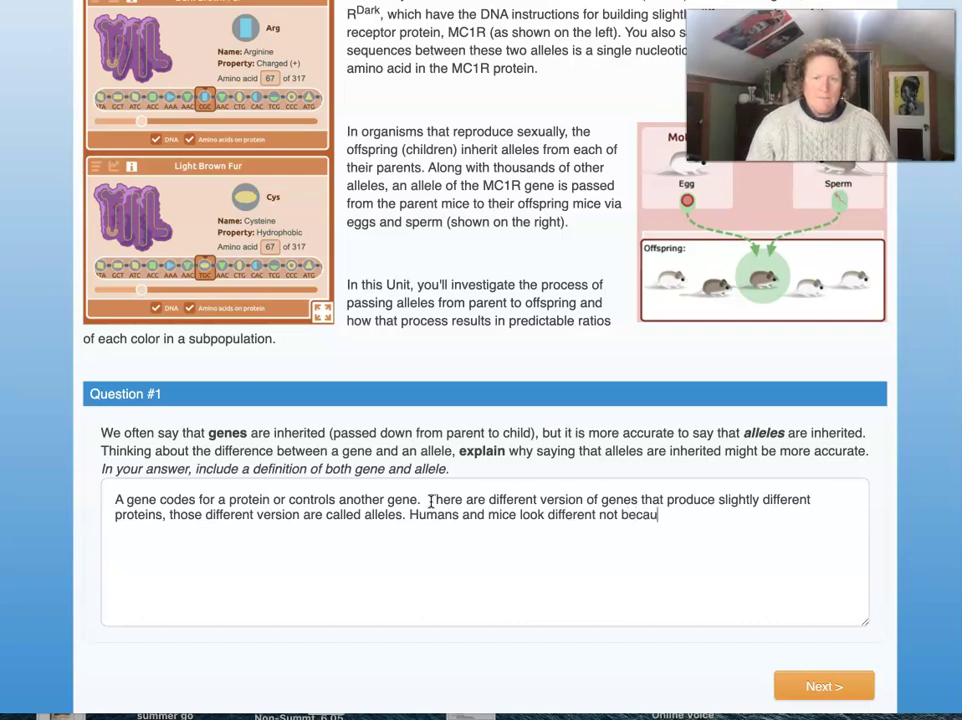
pyautogui.write('se they have di')
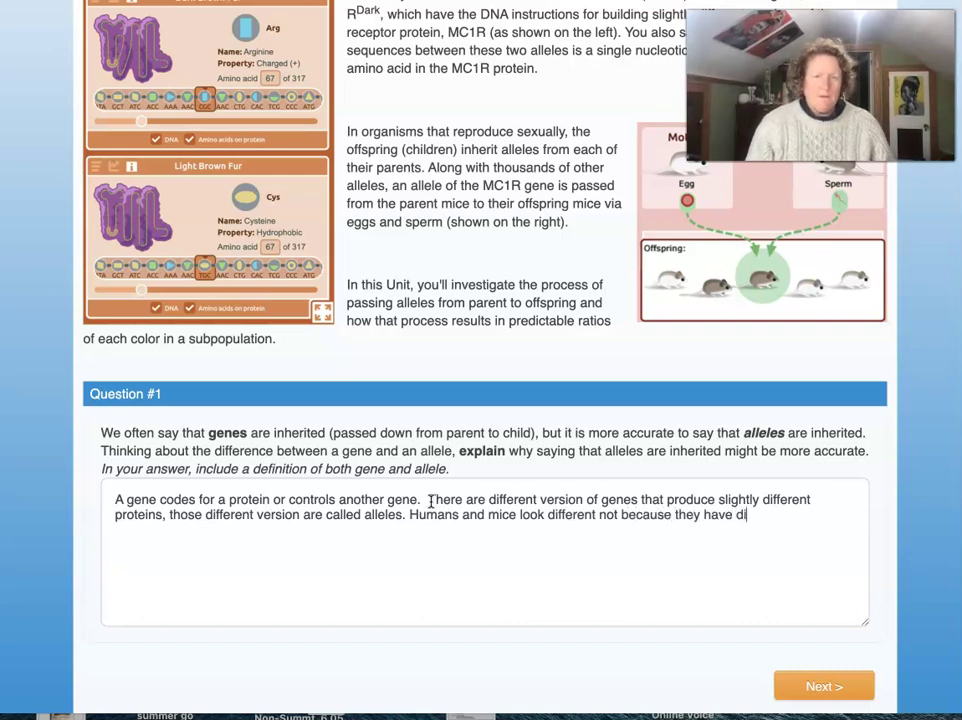
pyautogui.write('fferen tt g')
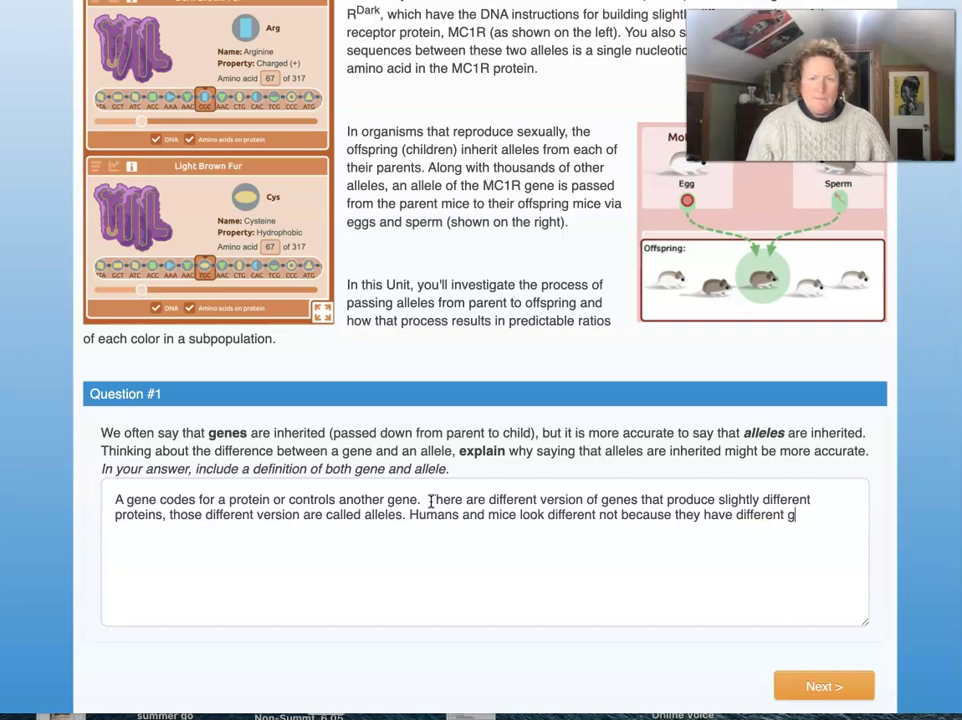
pyautogui.write('enes, but')
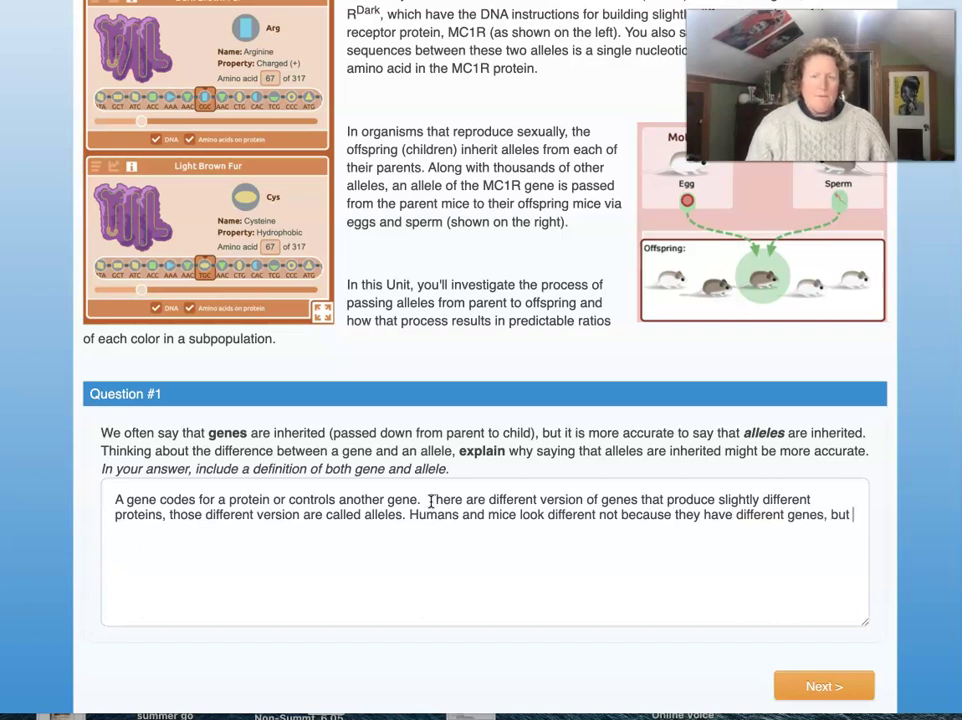
# Continue the answer's third sentence with "because they have different alleles for those genes".
pyautogui.write(' because they have differen')
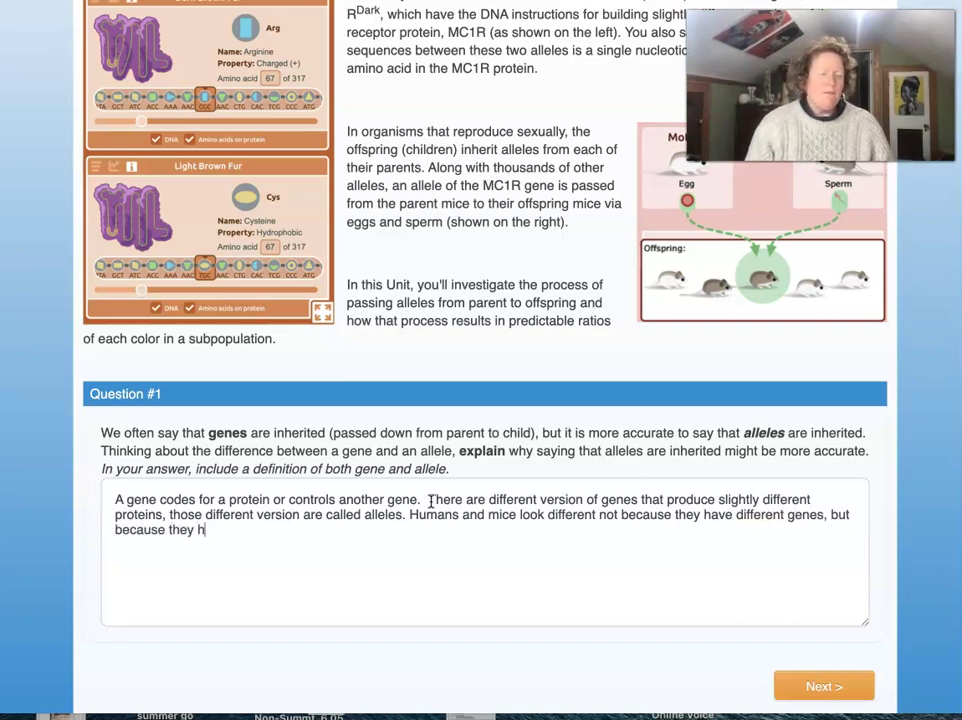
pyautogui.write('t al')
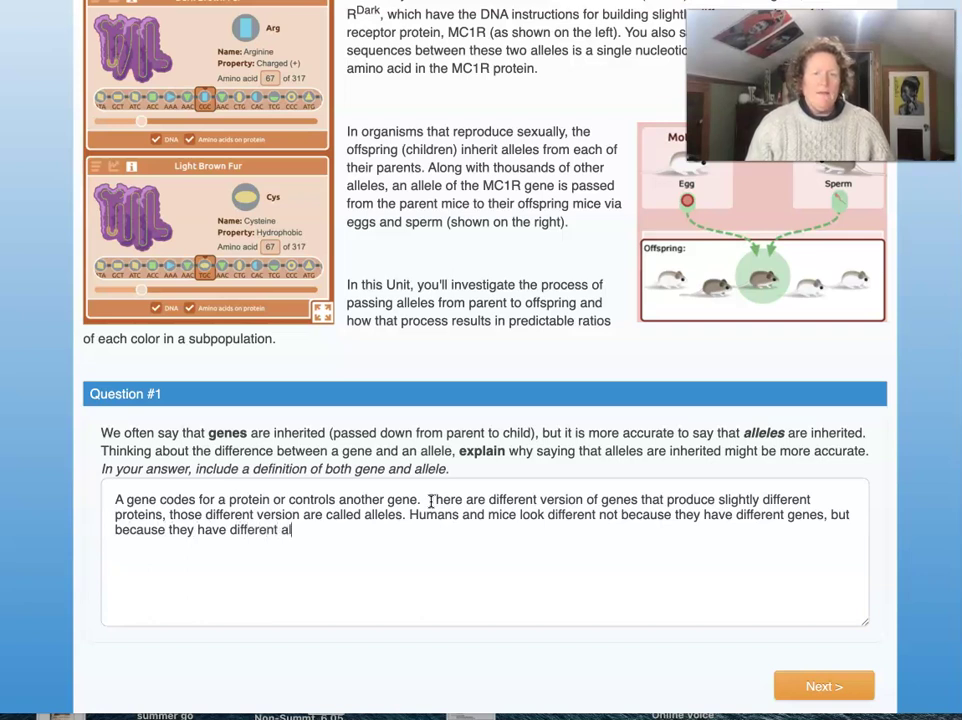
pyautogui.write('leles for ')
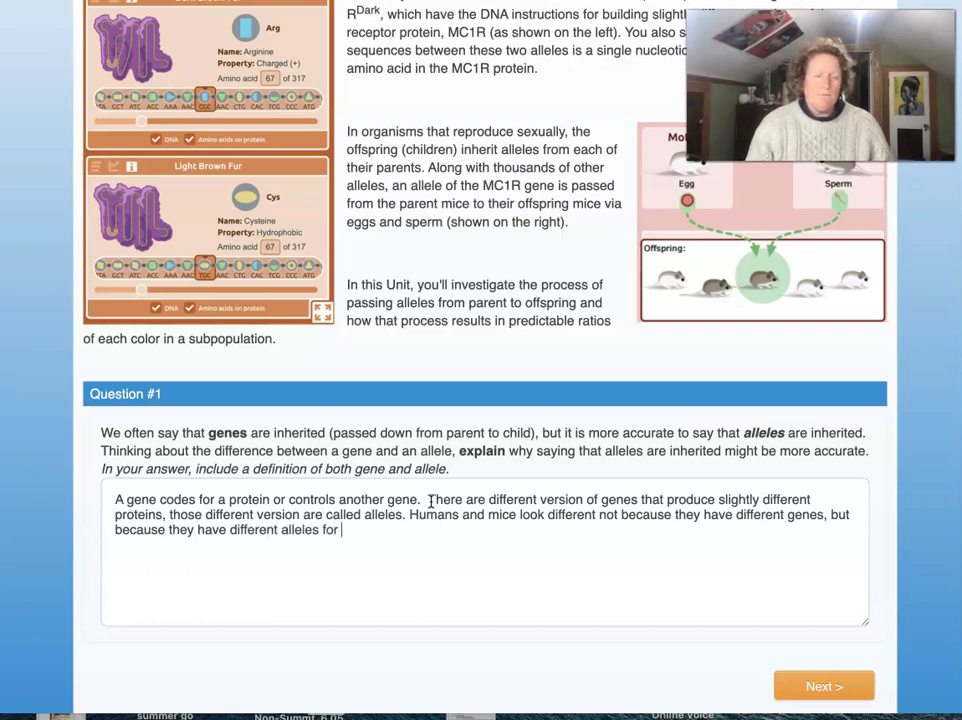
pyautogui.write('those genes')
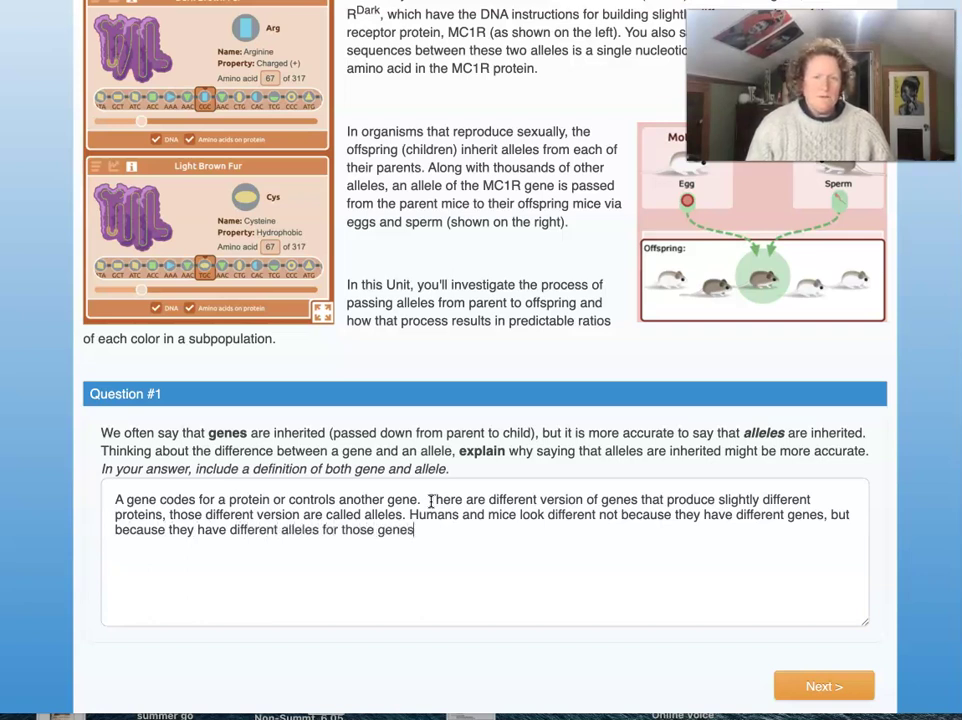
# End the third sentence with a period and add "Or you can also say they have different verisons of those gene".
pyautogui.write('. Or you can ')
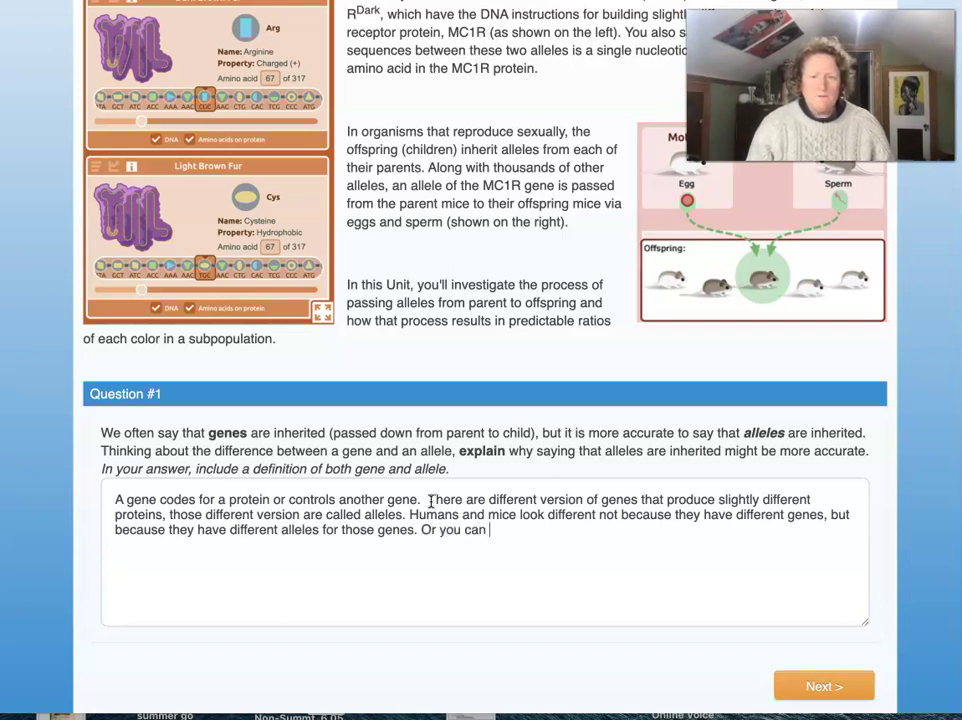
pyautogui.write('also say th')
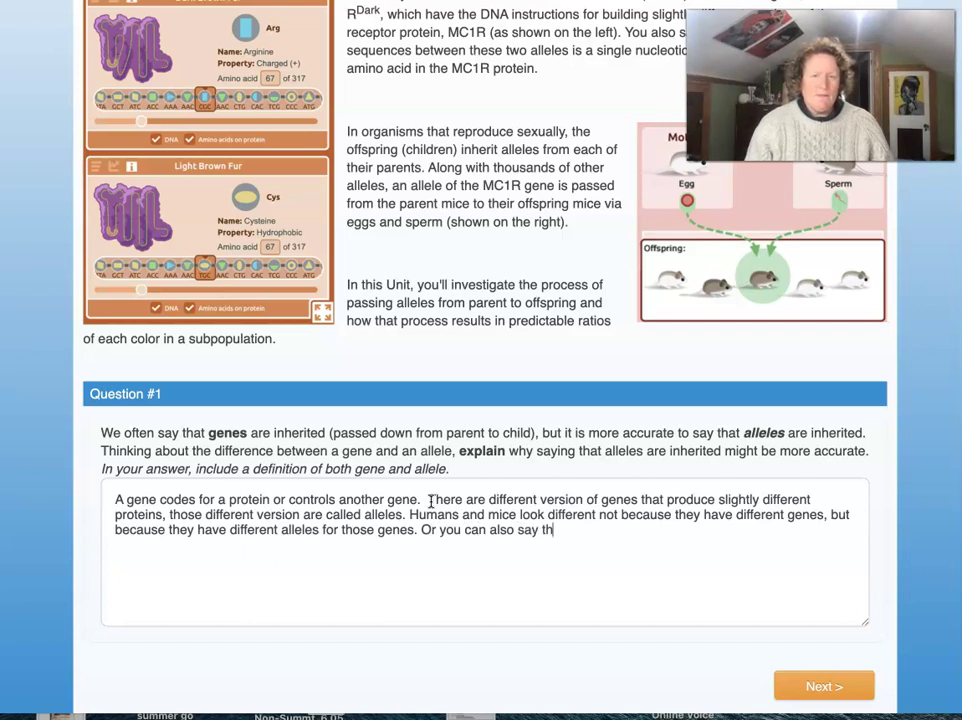
pyautogui.write('ey have differen')
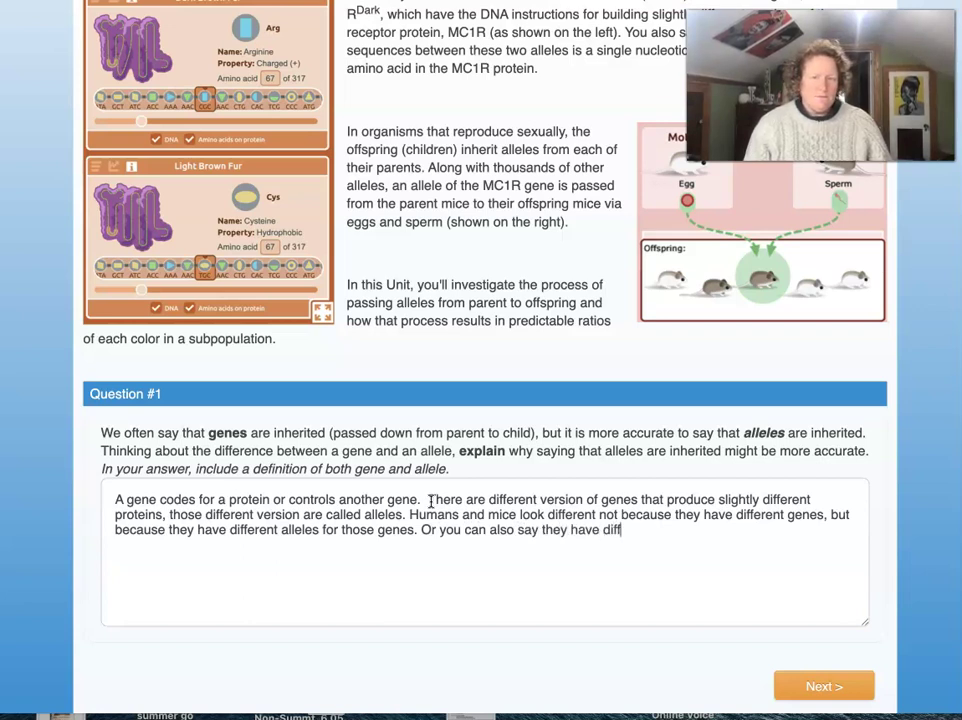
pyautogui.write('t verison')
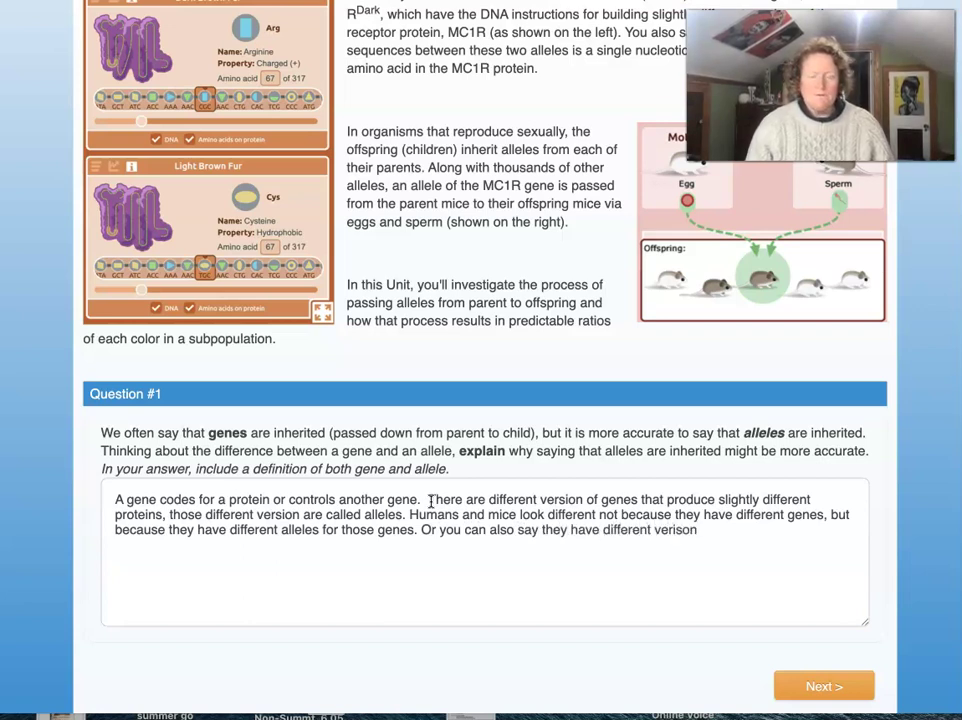
pyautogui.write('s ')
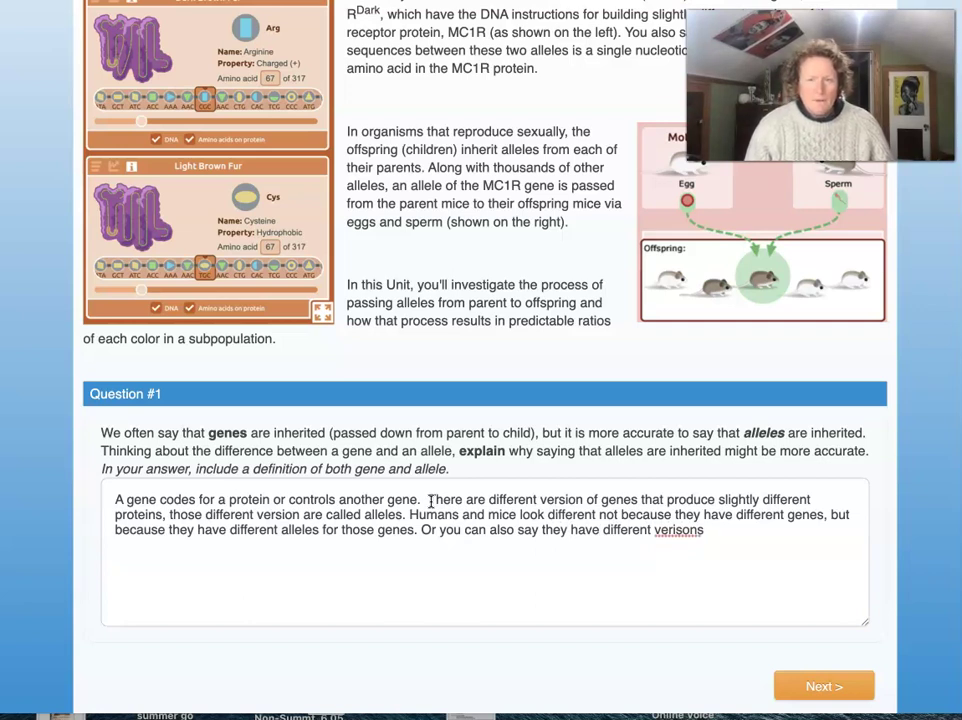
pyautogui.write('of those gene')
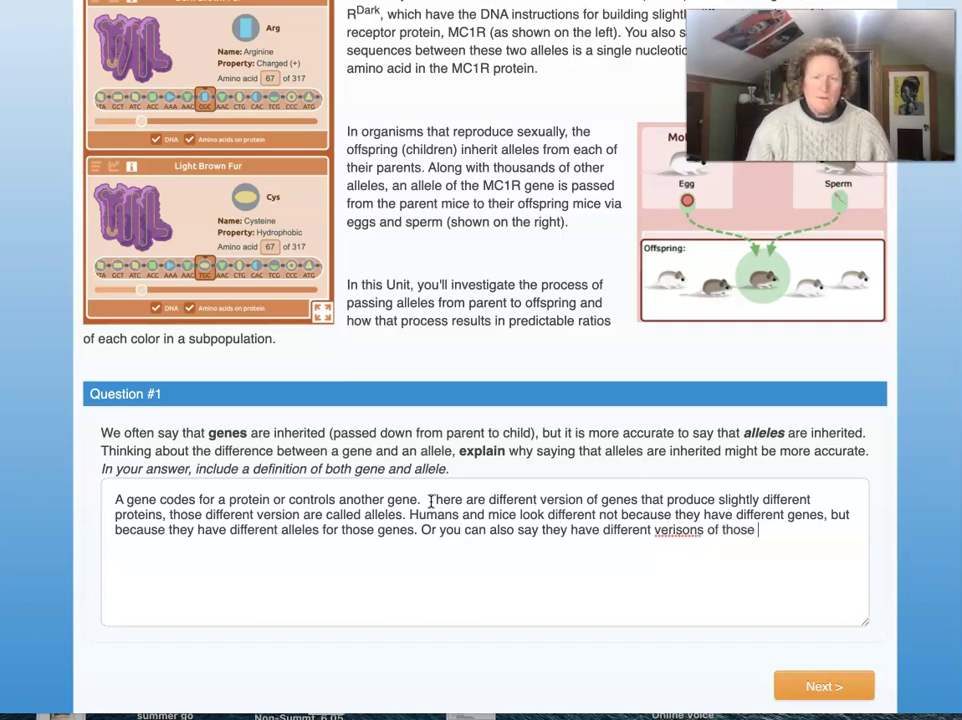
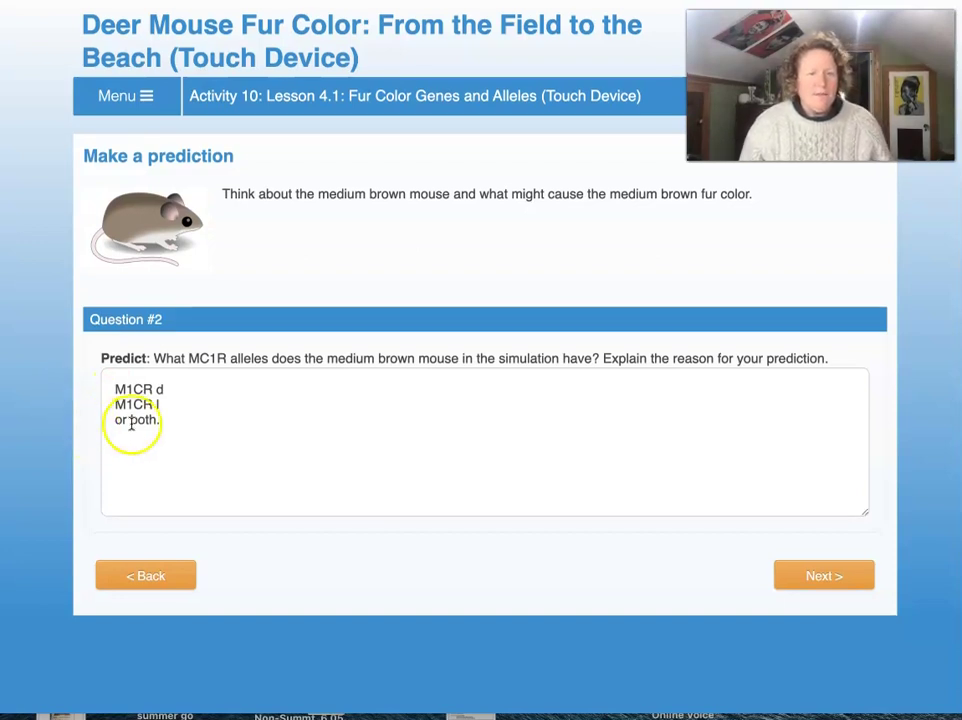
# Go on from the Question #2 prediction to the medium brown mouse page and load the sample mouse into the first organism view.
pyautogui.moveTo(126, 421); pyautogui.dragTo(168, 421)
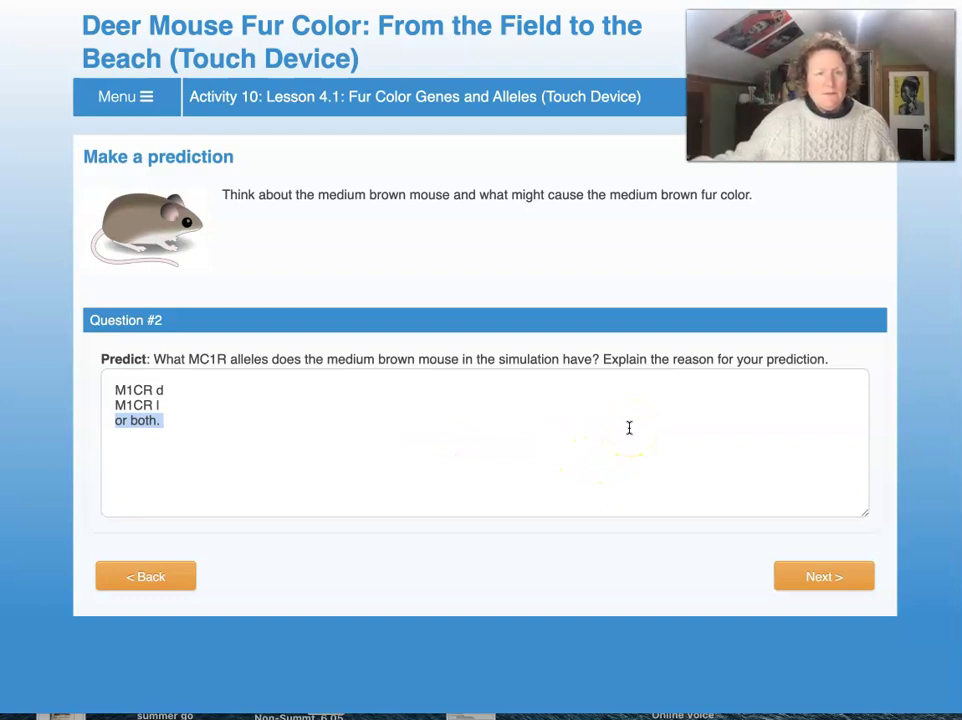
pyautogui.click(816, 580)
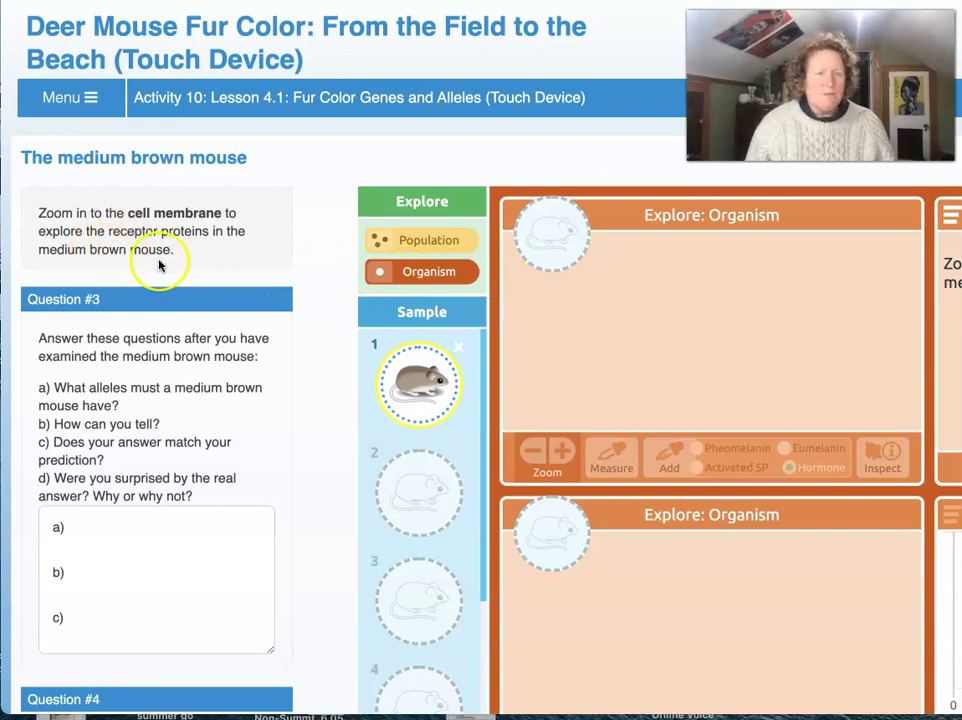
pyautogui.click(413, 398)
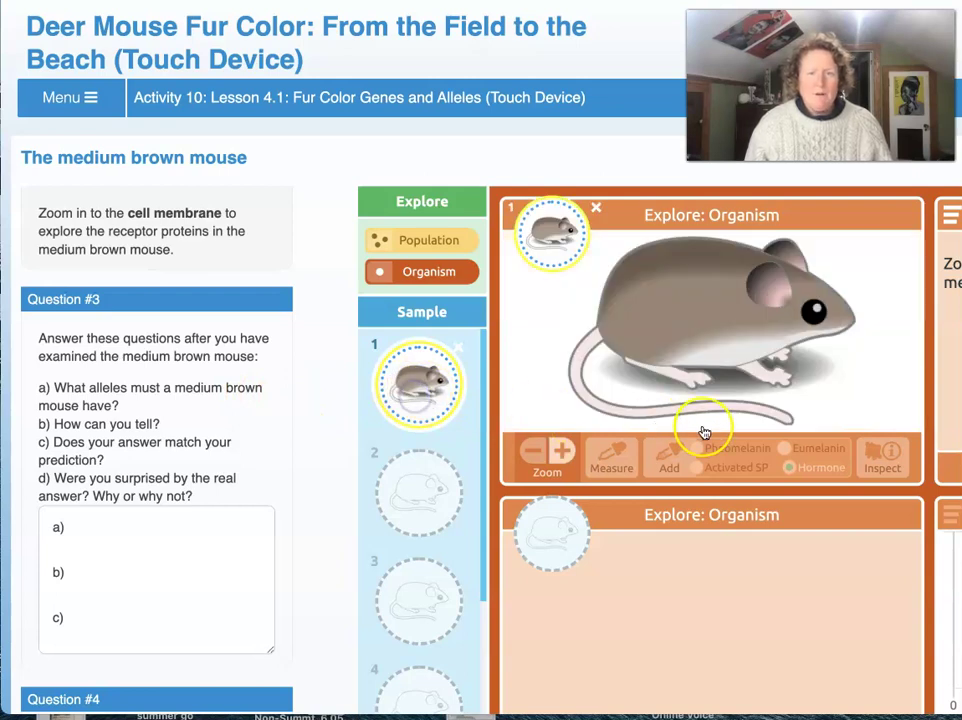
# Zoom in on the medium brown mouse through its fur, skin and hair follicle down to the cell membrane.
pyautogui.click(562, 454)
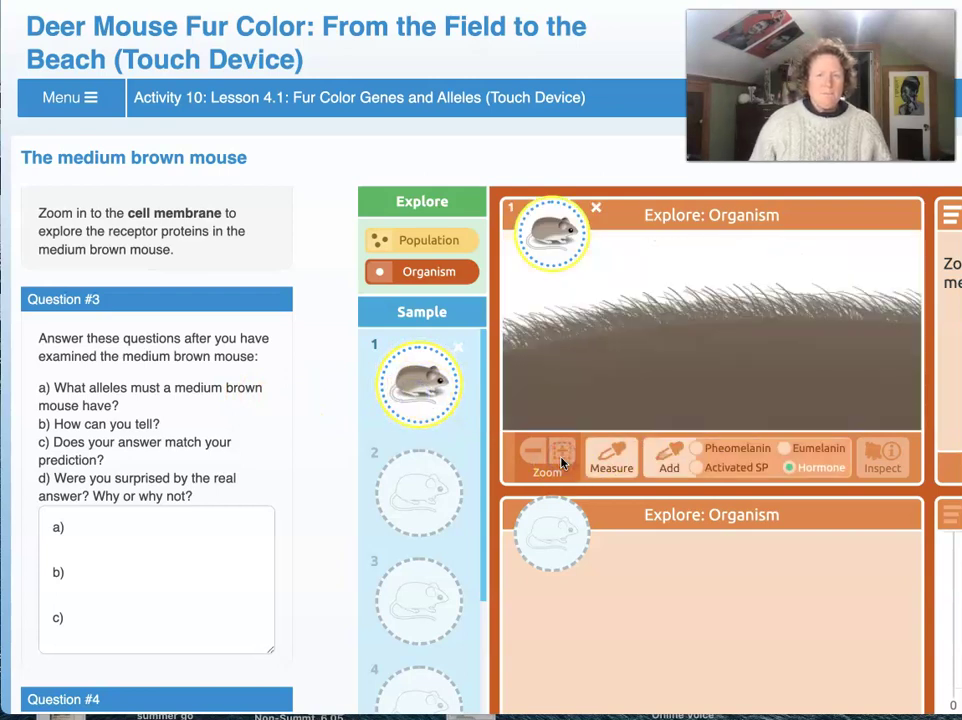
pyautogui.click(708, 361)
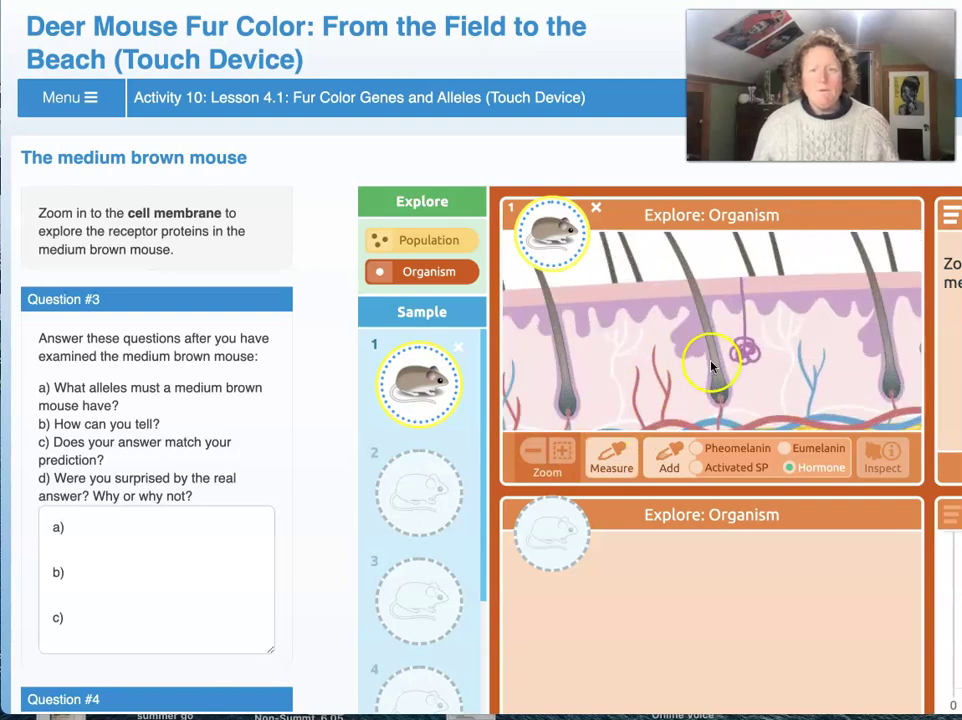
pyautogui.click(711, 388)
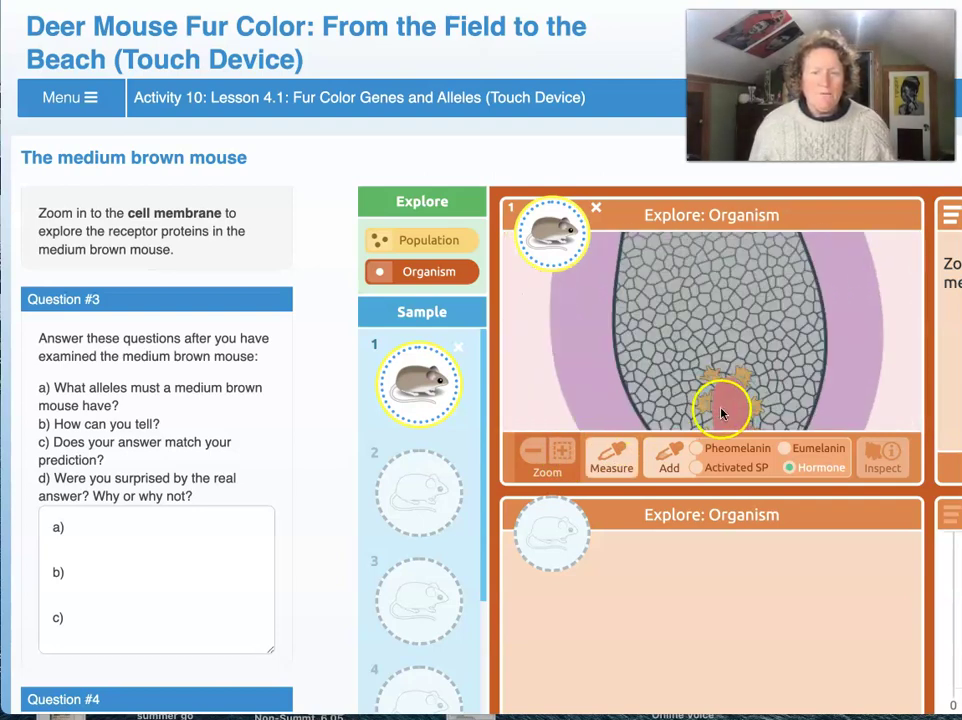
pyautogui.click(721, 373)
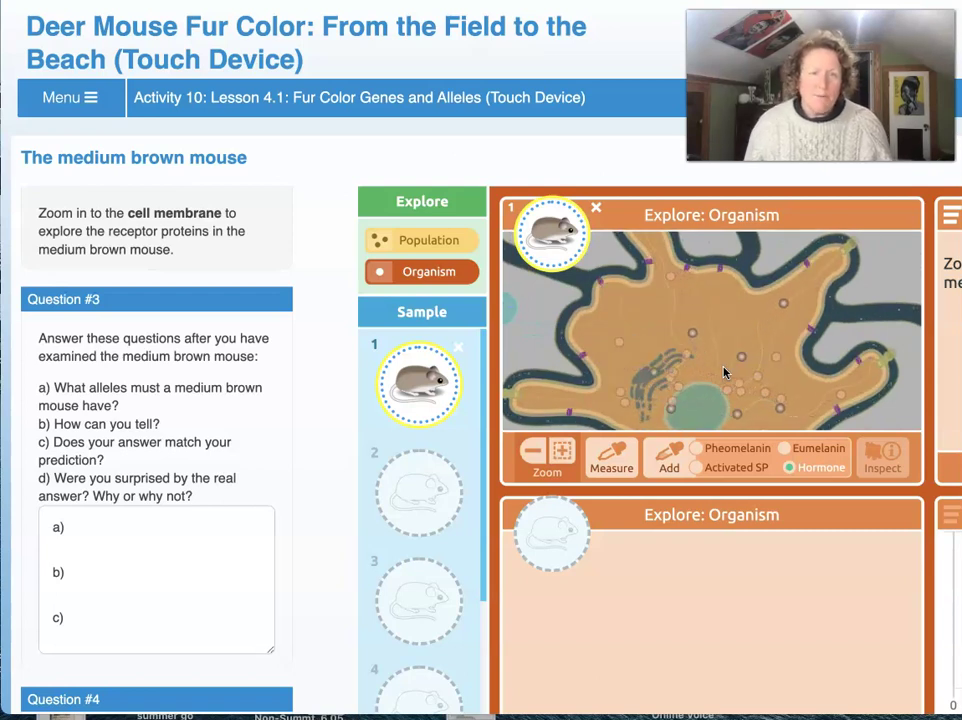
pyautogui.click(711, 368)
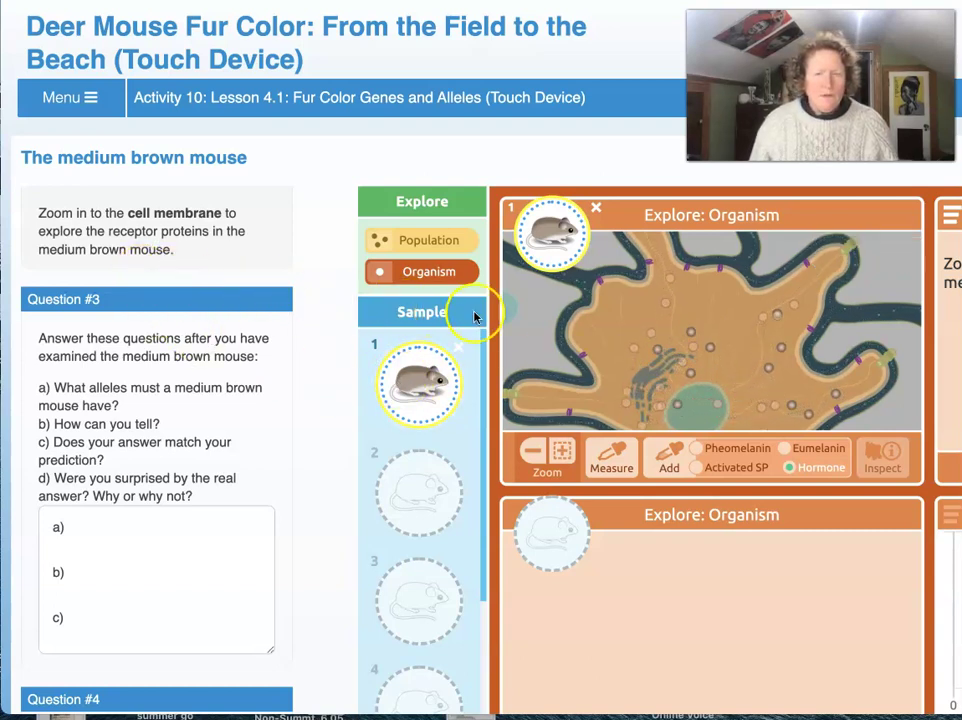
pyautogui.click(563, 450)
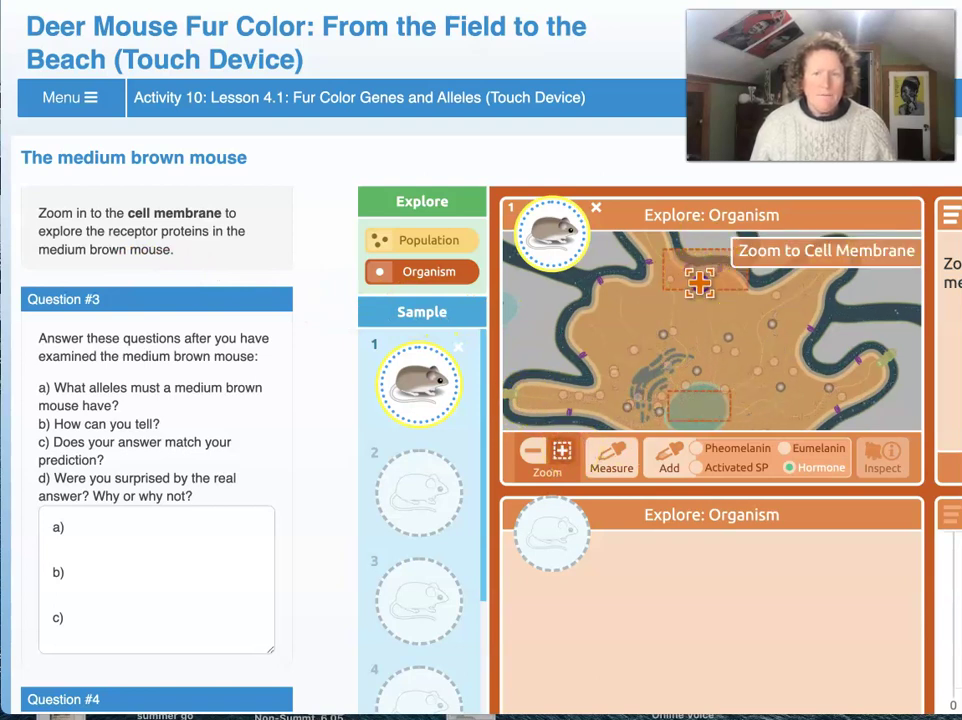
pyautogui.click(702, 280)
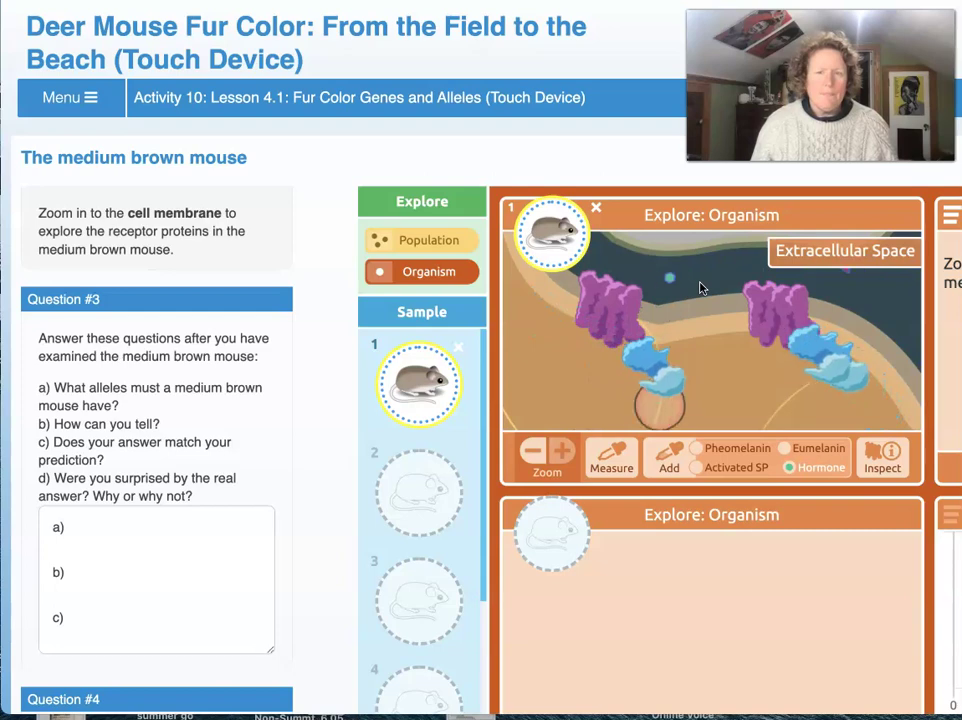
# Examine the two purple receptor proteins in the cell membrane, comparing their shapes and how the blue proteins attach to each.
pyautogui.hscroll(2, 480, 400)
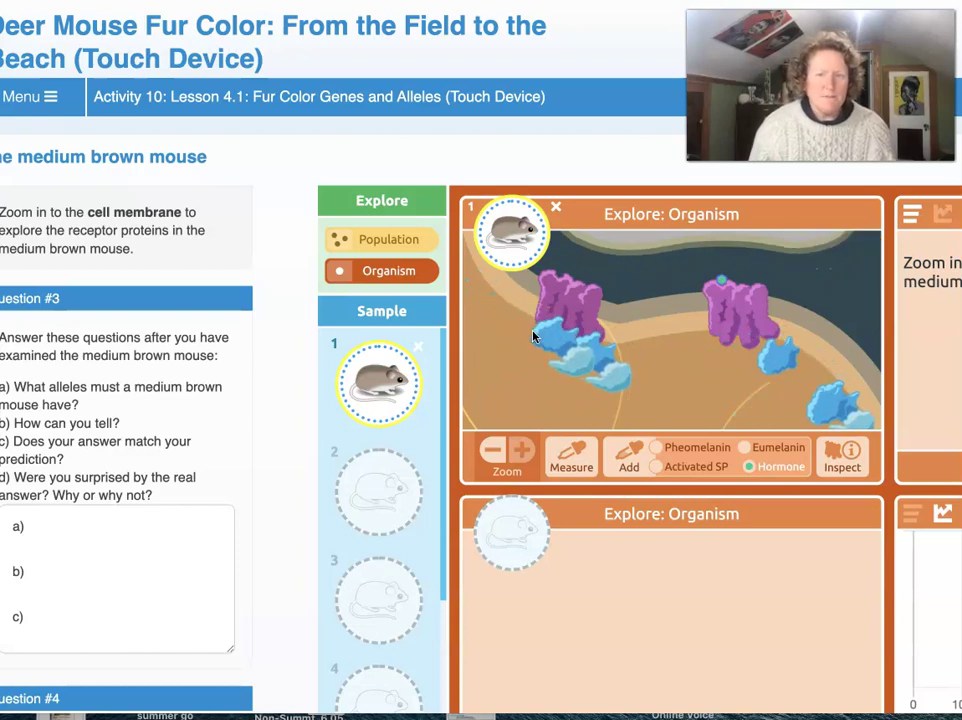
pyautogui.click(730, 318)
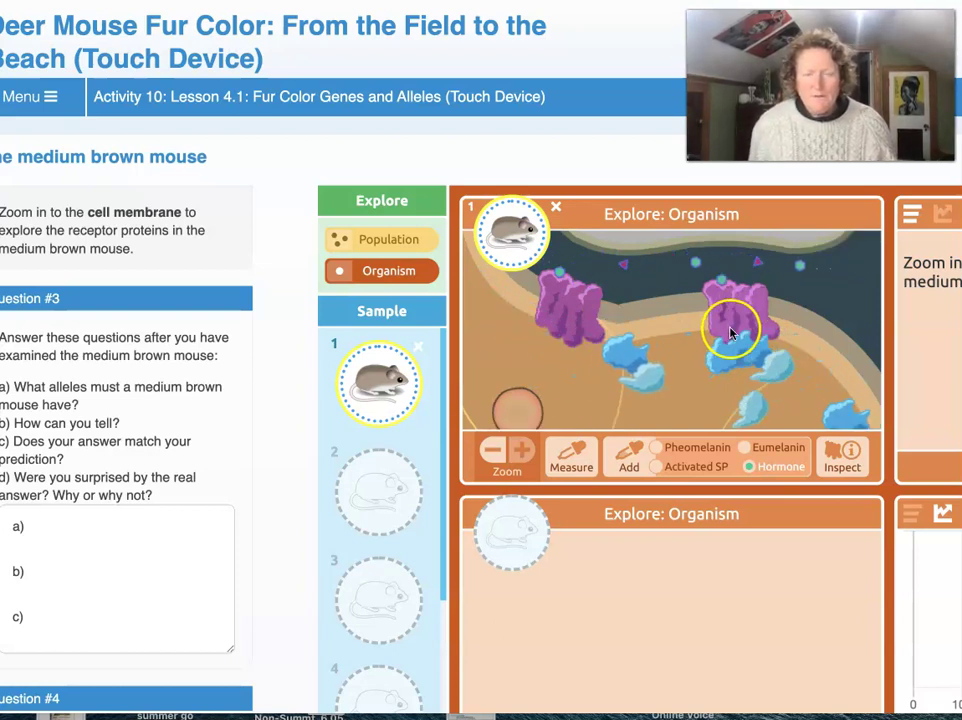
pyautogui.moveTo(727, 340); pyautogui.dragTo(748, 355)
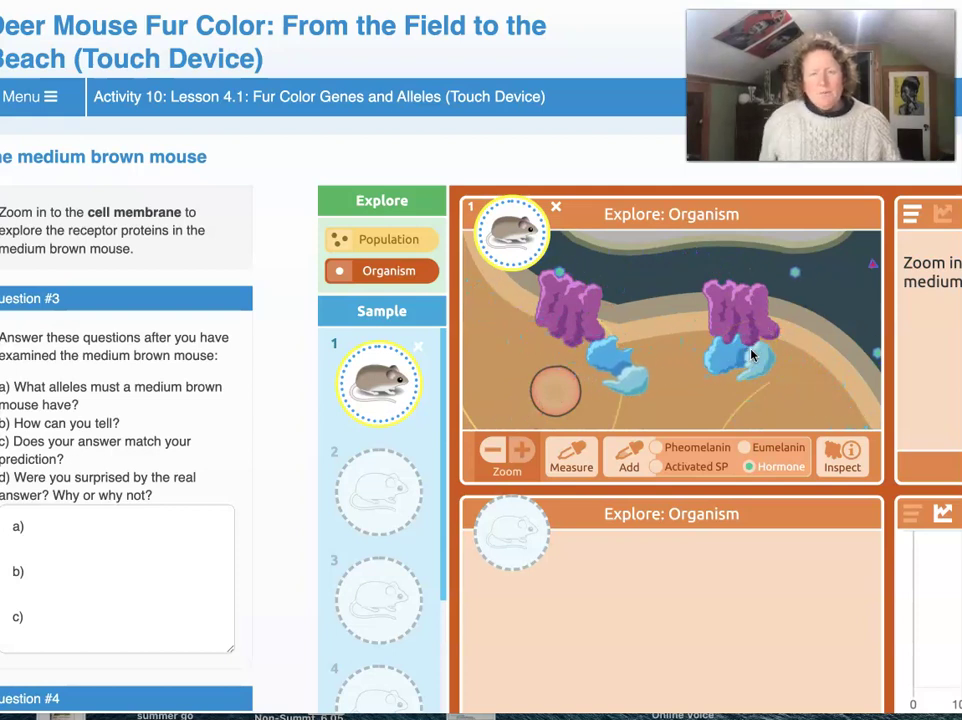
pyautogui.click(754, 357)
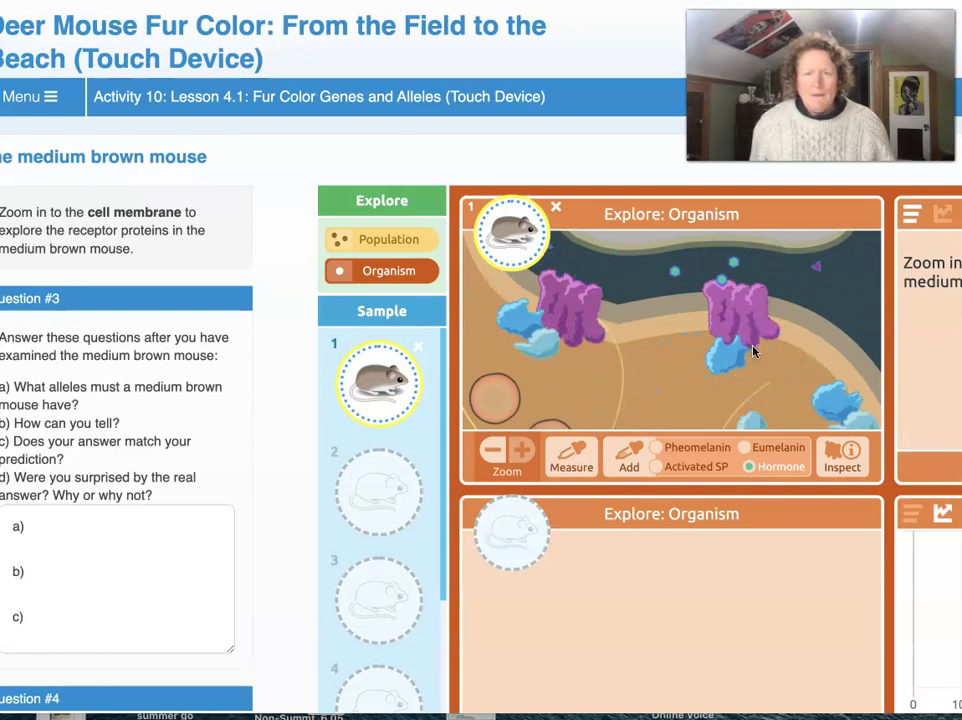
pyautogui.click(748, 356)
pyautogui.moveTo(748, 358); pyautogui.dragTo(566, 325)
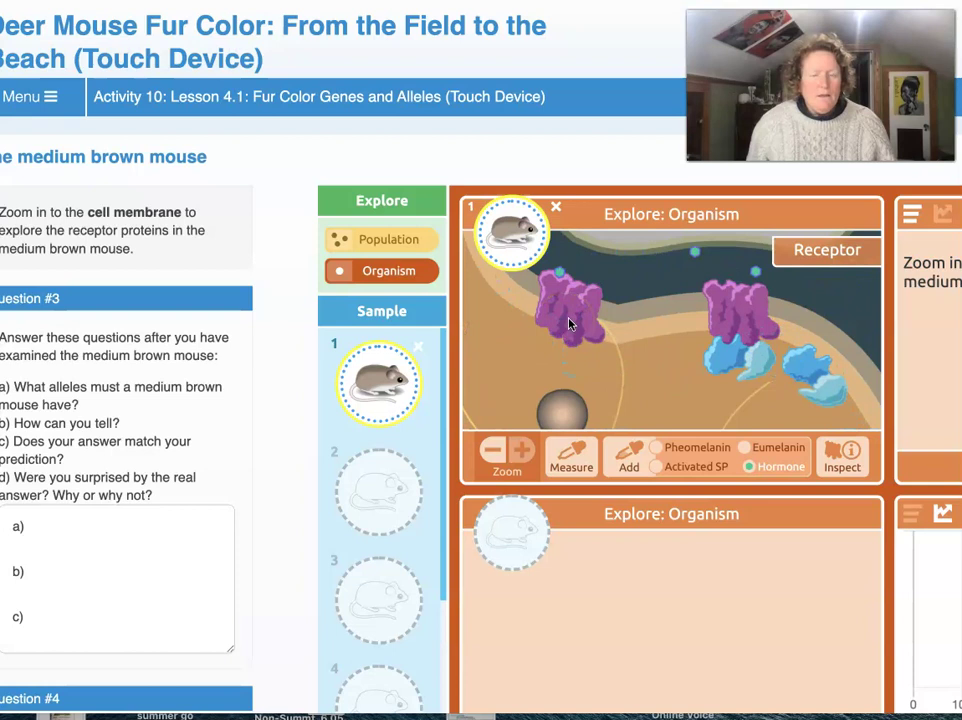
pyautogui.moveTo(564, 338)
pyautogui.mouseDown()
pyautogui.moveTo(572, 349)
pyautogui.moveTo(376, 118)
pyautogui.mouseUp()
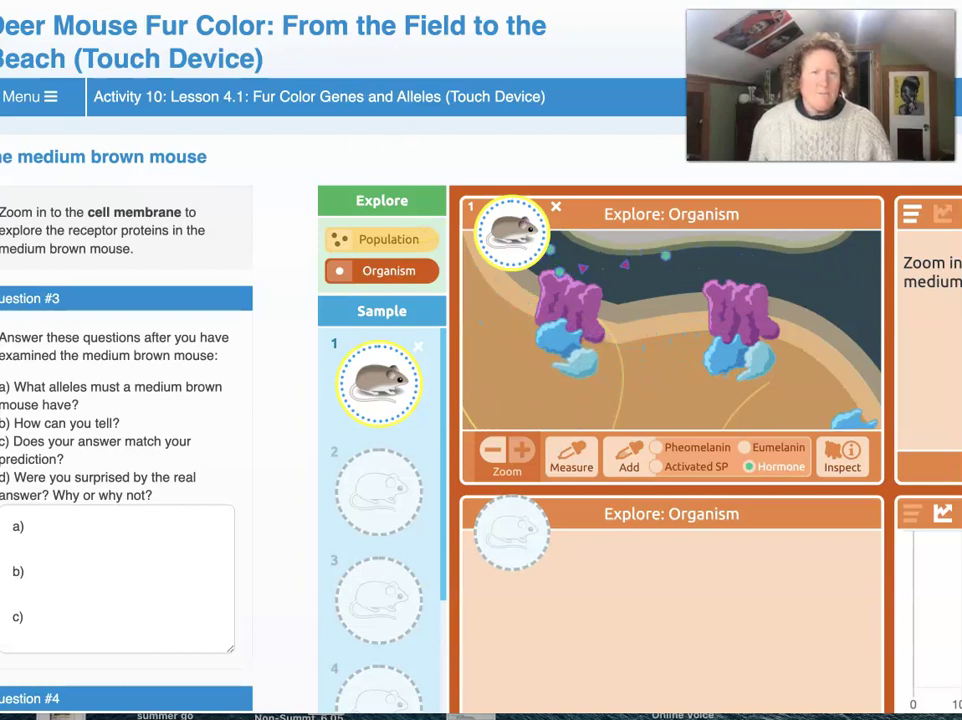
# Begin the Question #3 answer to part a) with "dark allele for the functional receptor protein, and".
pyautogui.hscroll(-2, 376, 118)
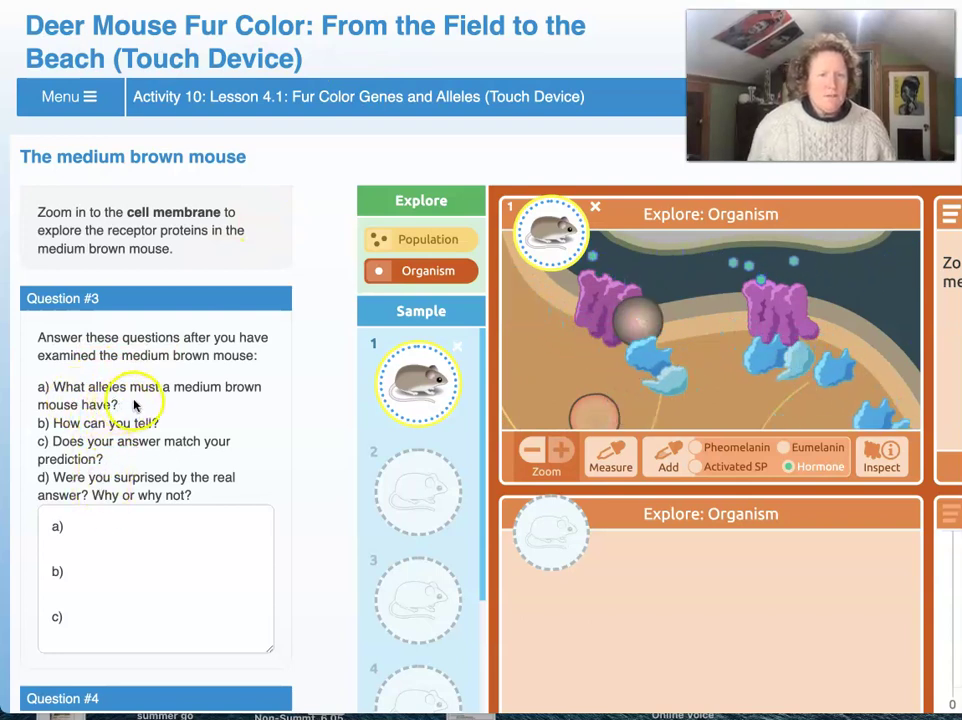
pyautogui.click(100, 528)
pyautogui.write('dark al')
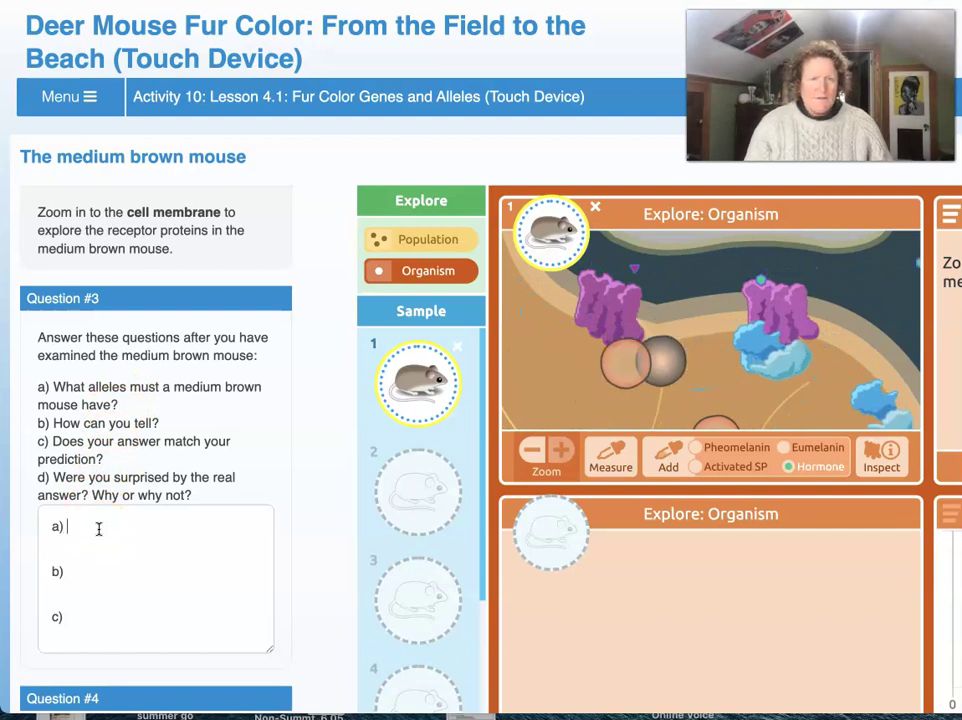
pyautogui.write('le')
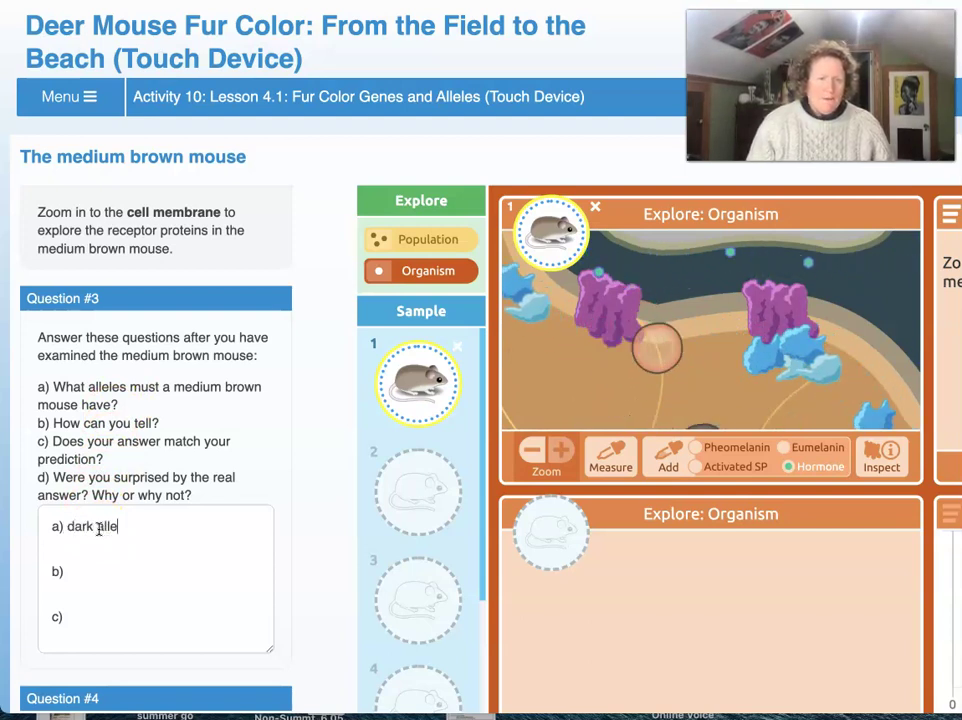
pyautogui.write('le for the fun')
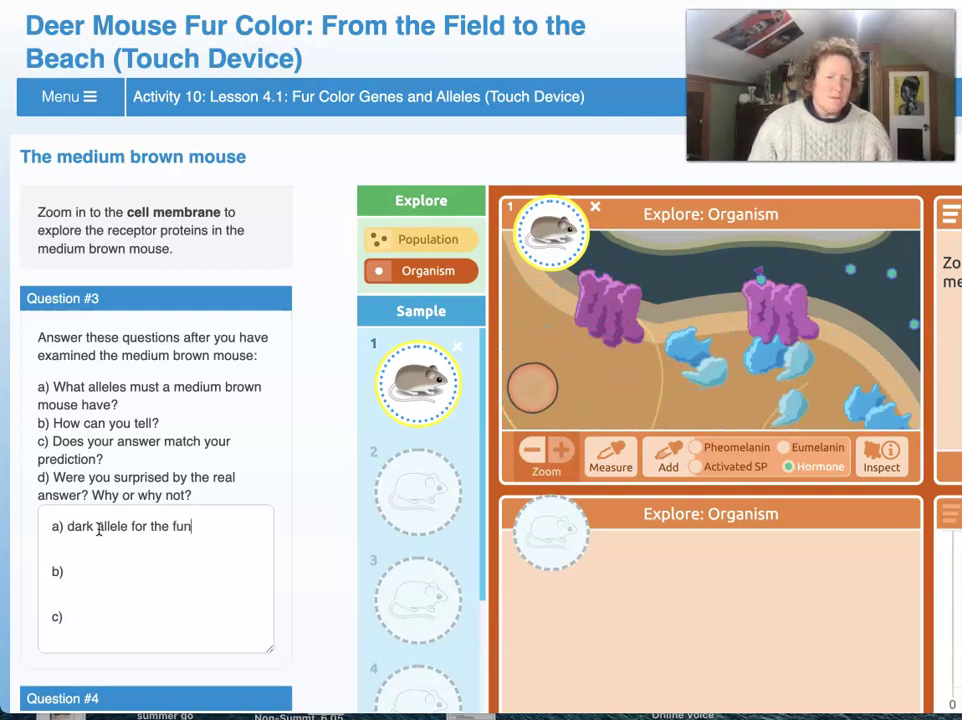
pyautogui.write('ctional r')
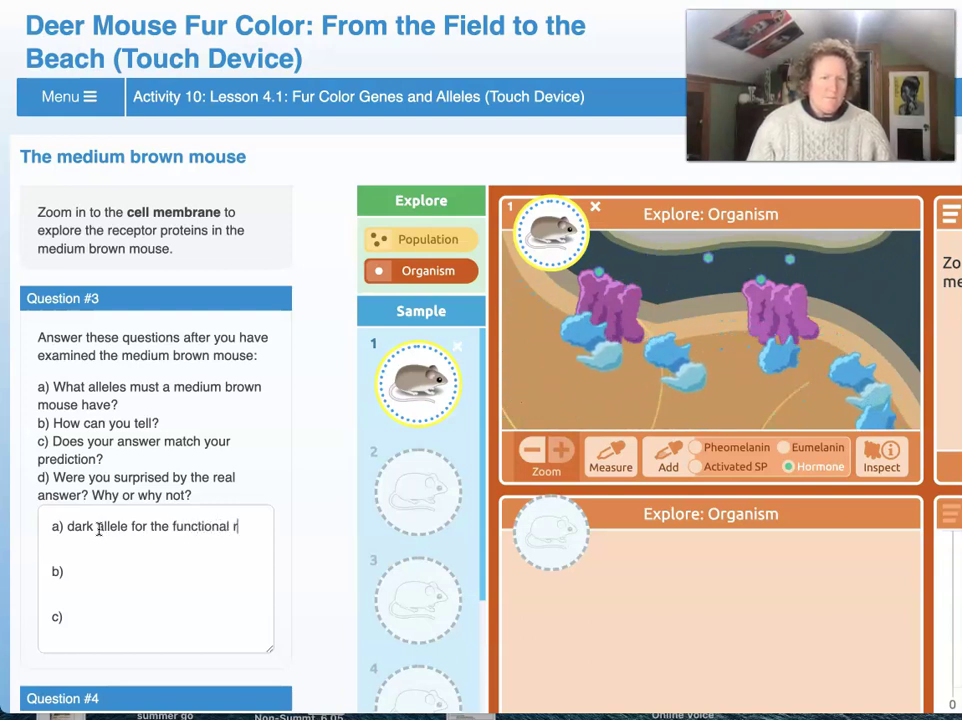
pyautogui.write('eceptor protein, and ')
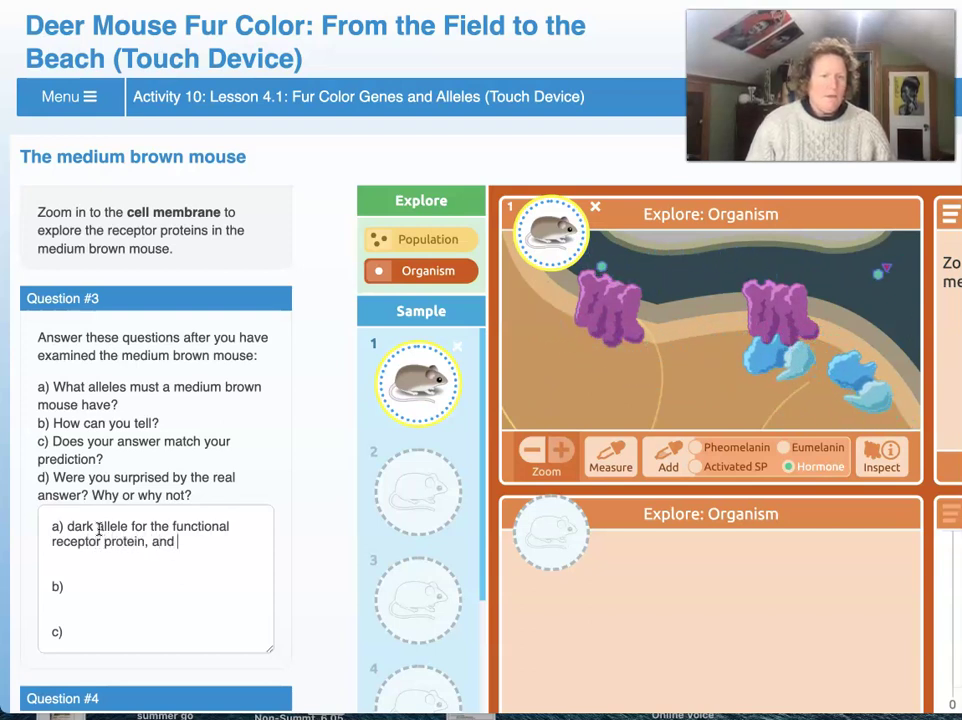
# Complete part a) with "a light allele for the non- fuctioning receptor".
pyautogui.write('a light allel')
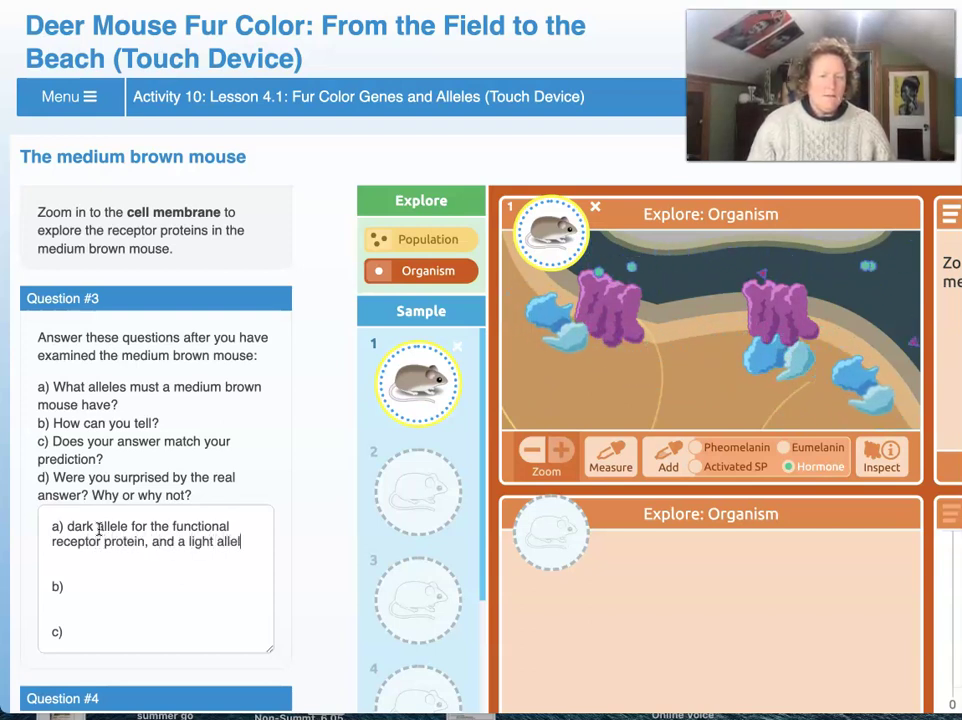
pyautogui.write('e for')
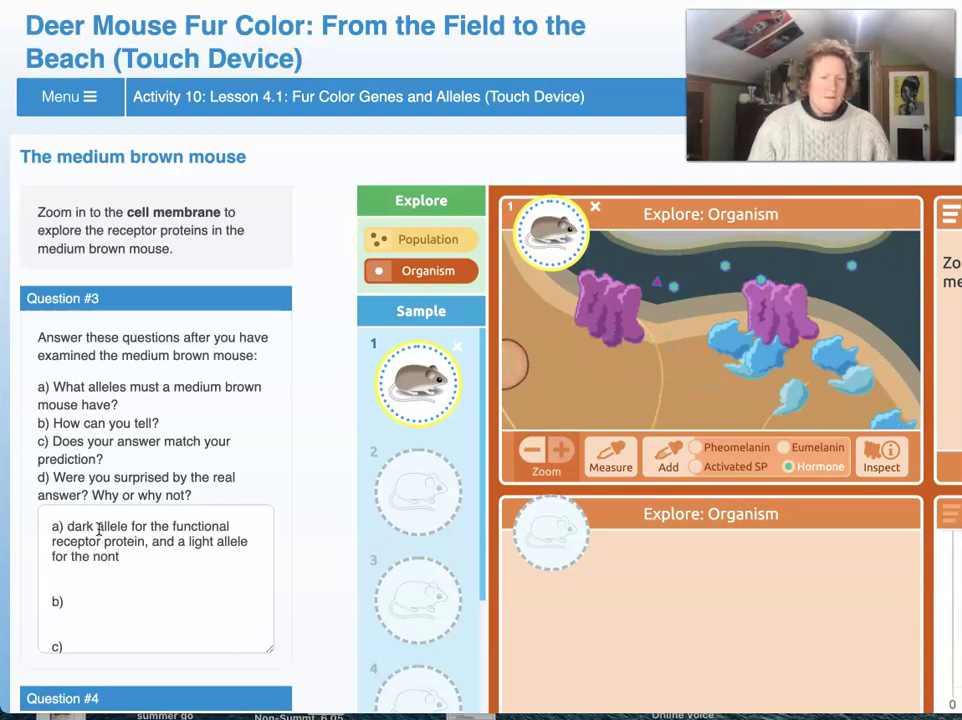
pyautogui.write(' the non- fuctio')
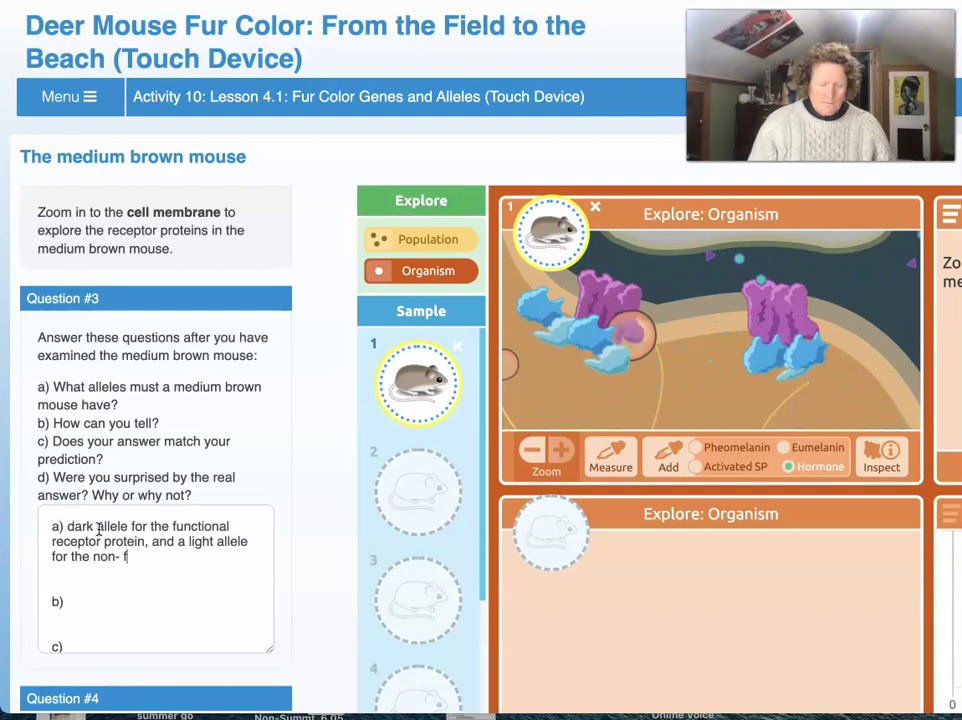
pyautogui.press('BackSpace')
pyautogui.press('BackSpace')
pyautogui.press('BackSpace')
pyautogui.press('BackSpace')
pyautogui.press('BackSpace')
pyautogui.write('nign receptor')
pyautogui.click(113, 538)
pyautogui.click(178, 560)
pyautogui.press('BackSpace')
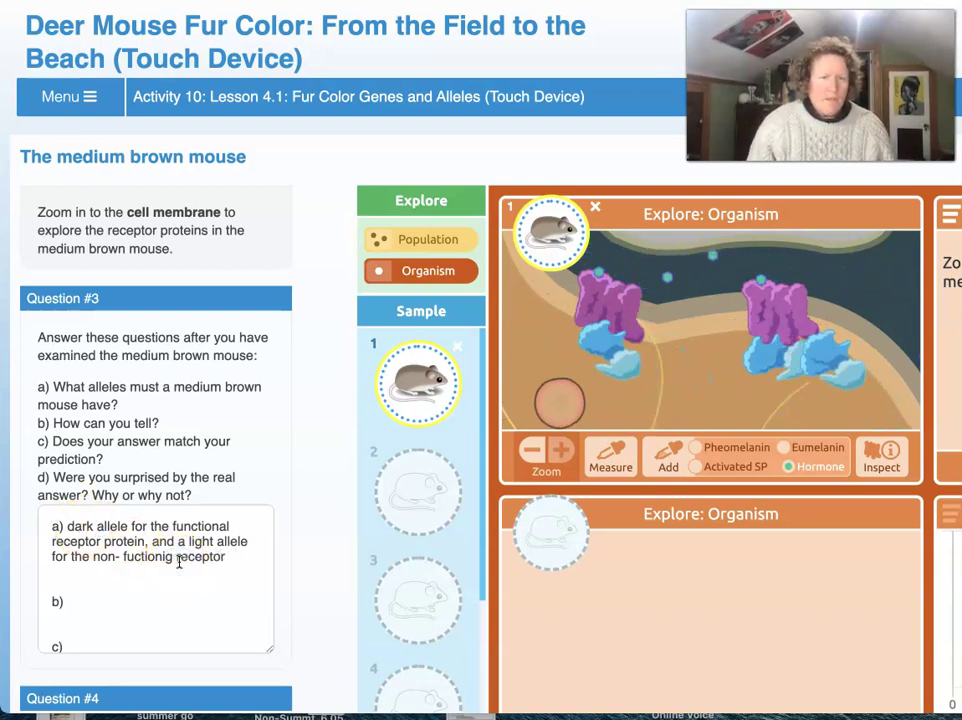
pyautogui.write('ng')
# Answer part b) with "if we look at the signal proteins we can see they are activated (broken) with one receptor and not activated".
pyautogui.click(111, 598)
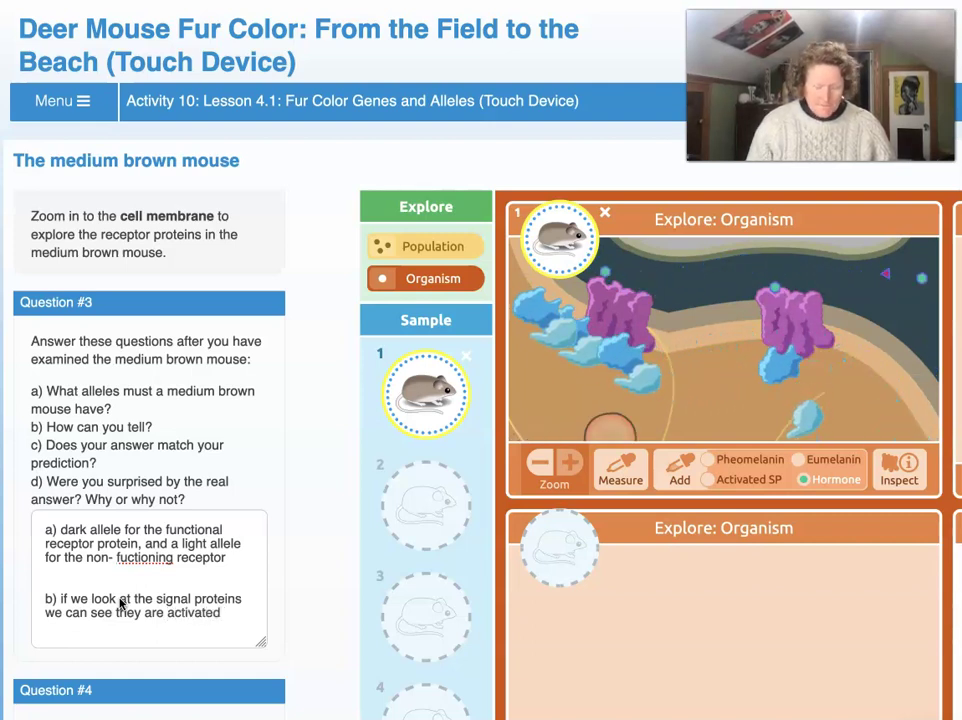
pyautogui.write('n')
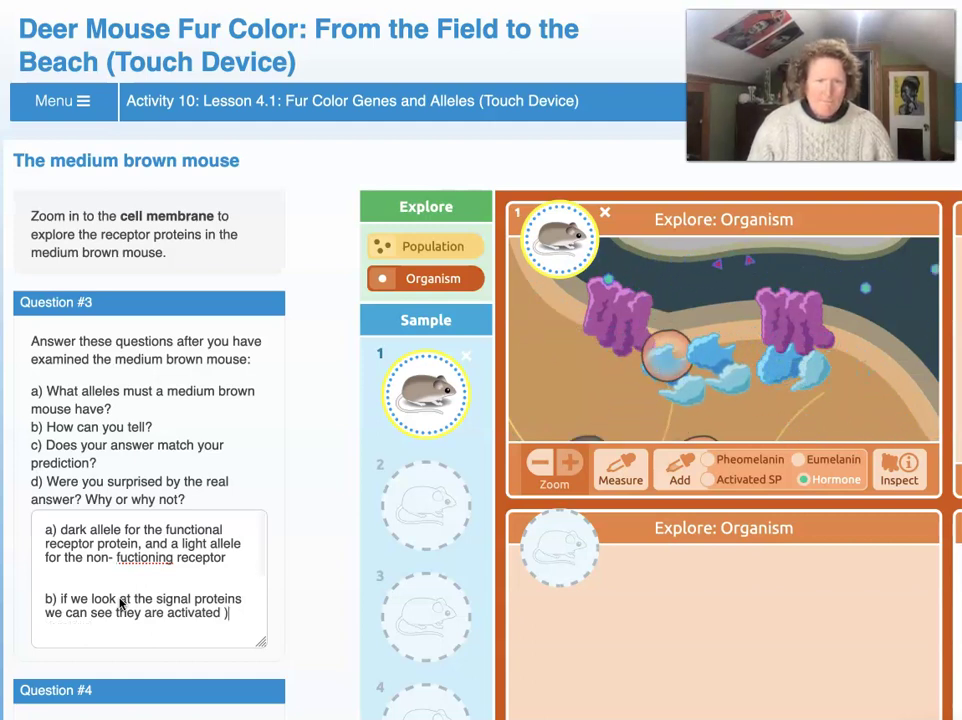
pyautogui.write('broken) with one recepto')
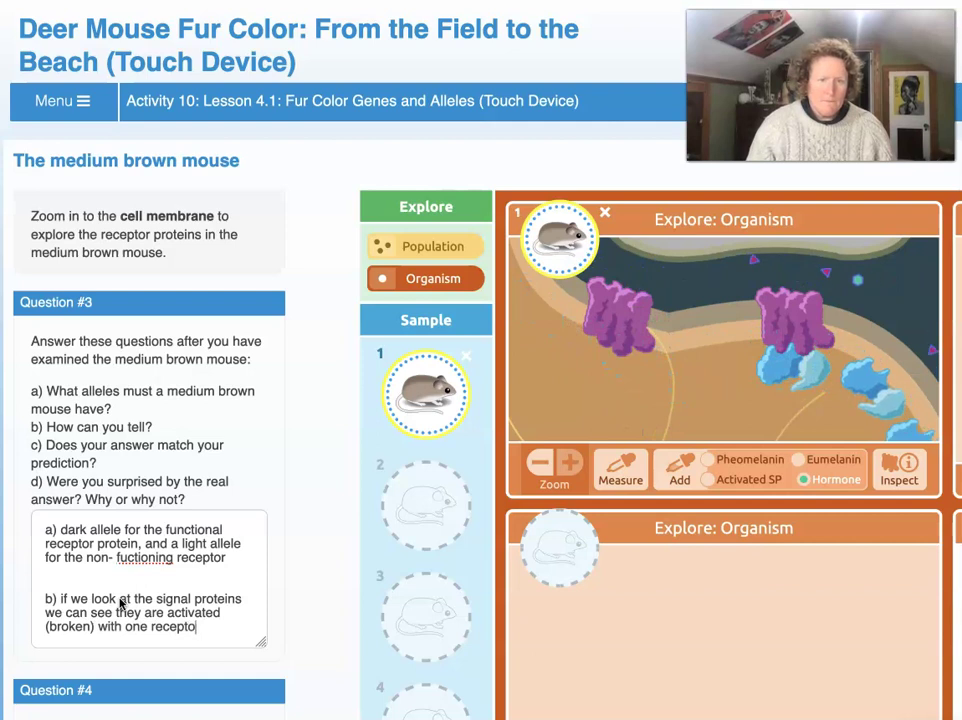
pyautogui.write('t activated')
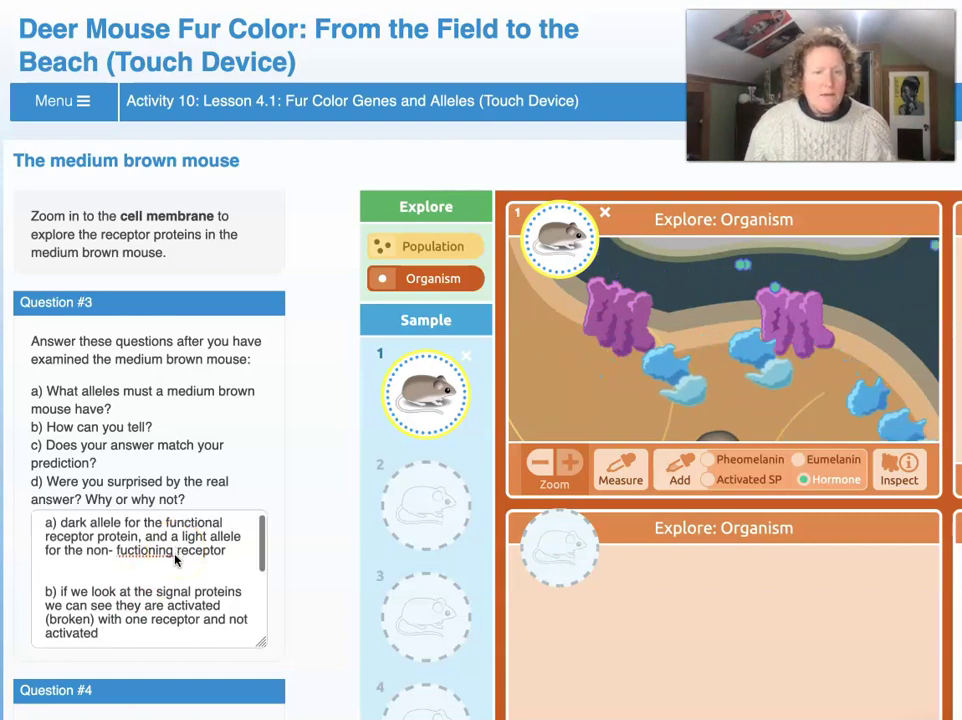
# Answer part c) with "Yes, it matched because I thought it might have a dark and light allele".
pyautogui.scroll(-3, 175, 560)
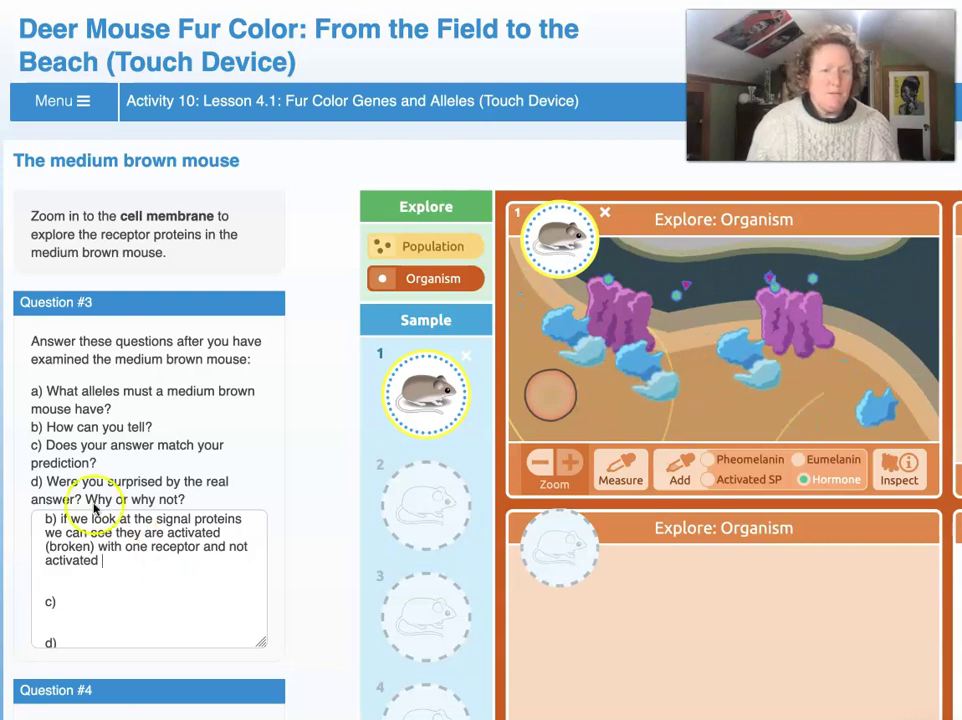
pyautogui.click(81, 601)
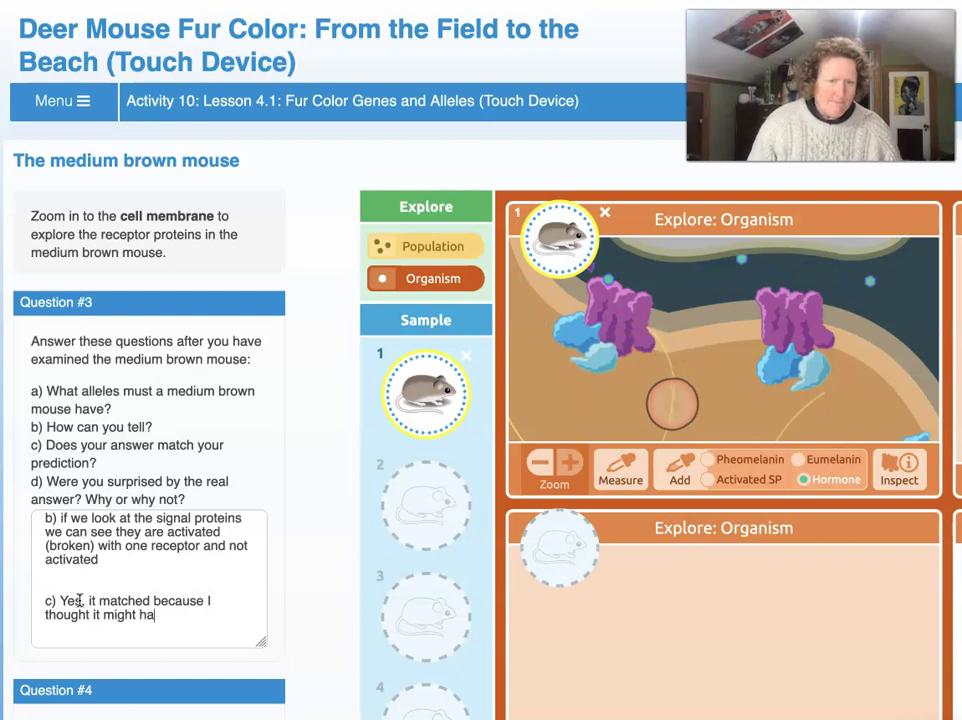
pyautogui.write('dark and light allele')
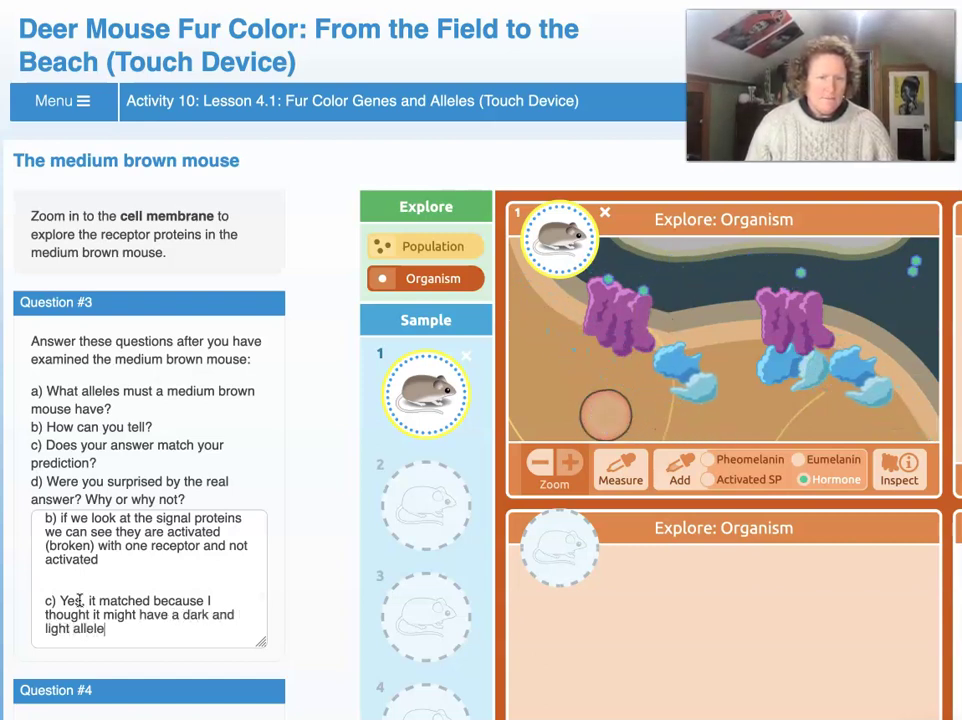
pyautogui.press('Return')
pyautogui.press('Return')
pyautogui.press('Return')
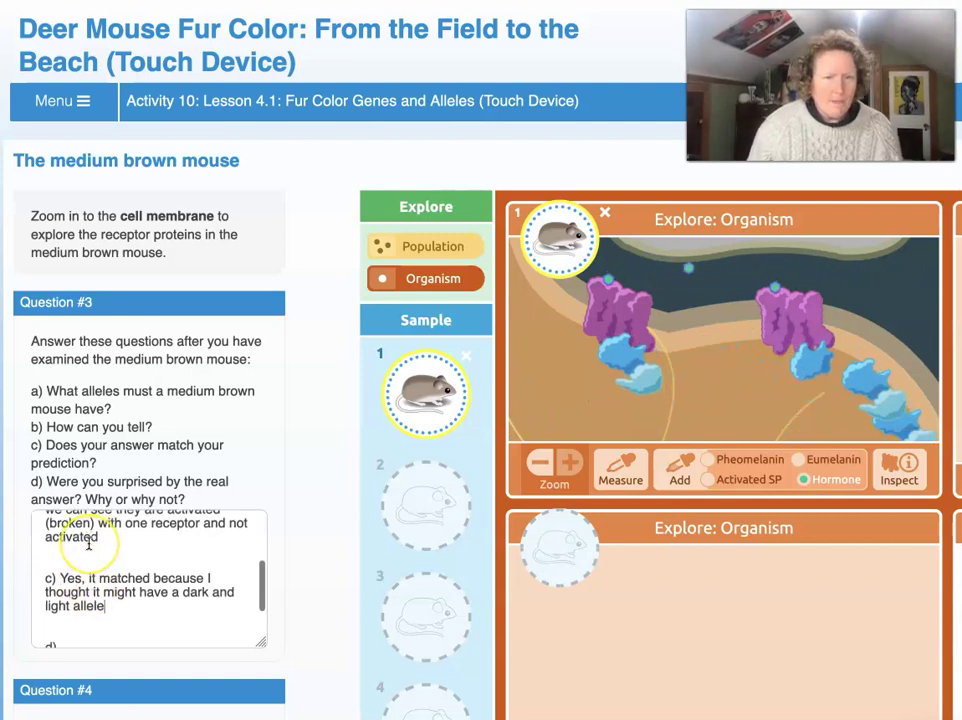
# Answer part d) with "a little bit, it could have been an entirely different allele".
pyautogui.write('d)')
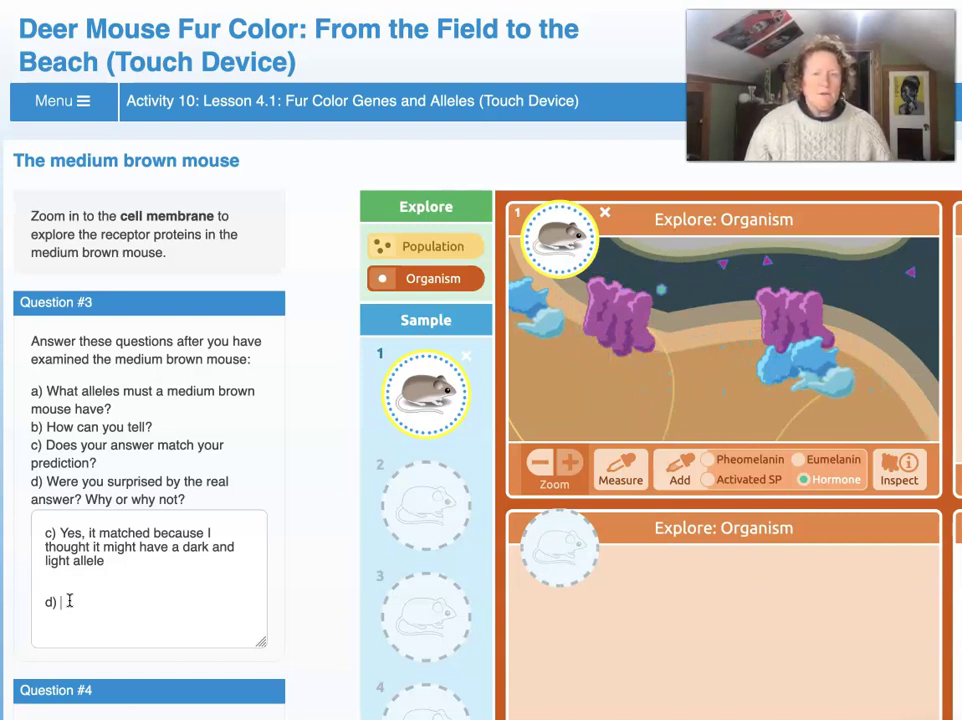
pyautogui.write('a little bit, it could')
pyautogui.press('BackSpace')
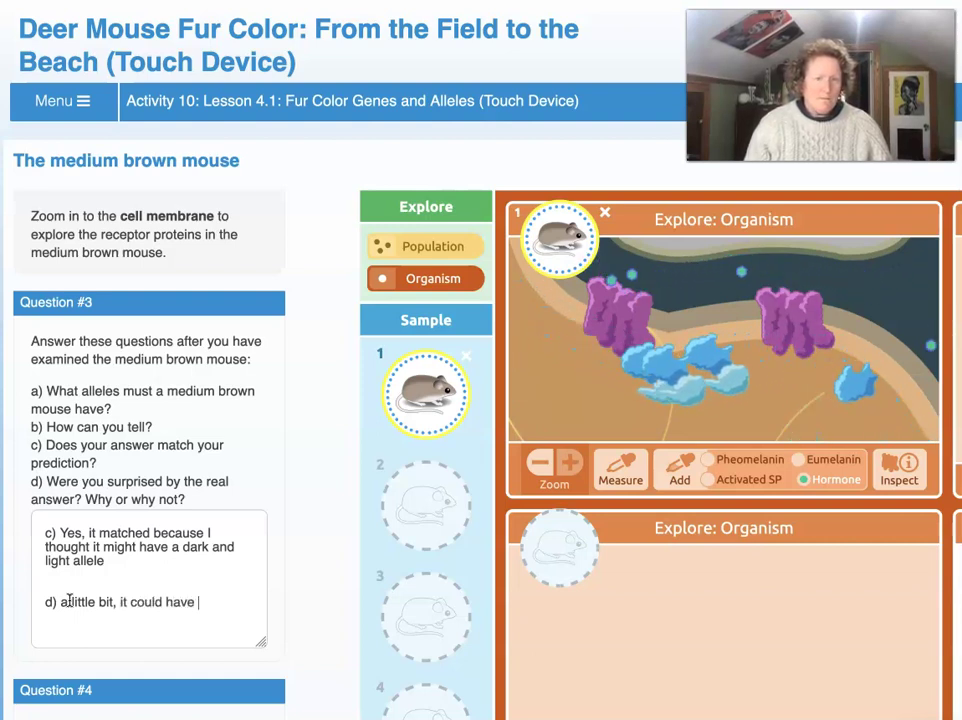
pyautogui.write('ave been ')
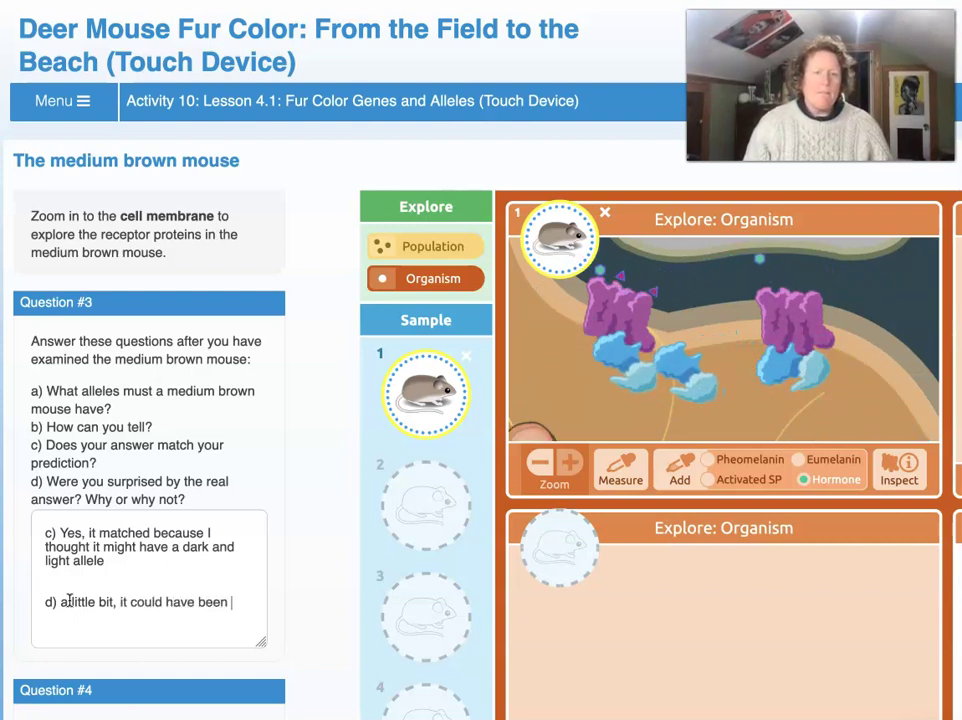
pyautogui.write('an entirel')
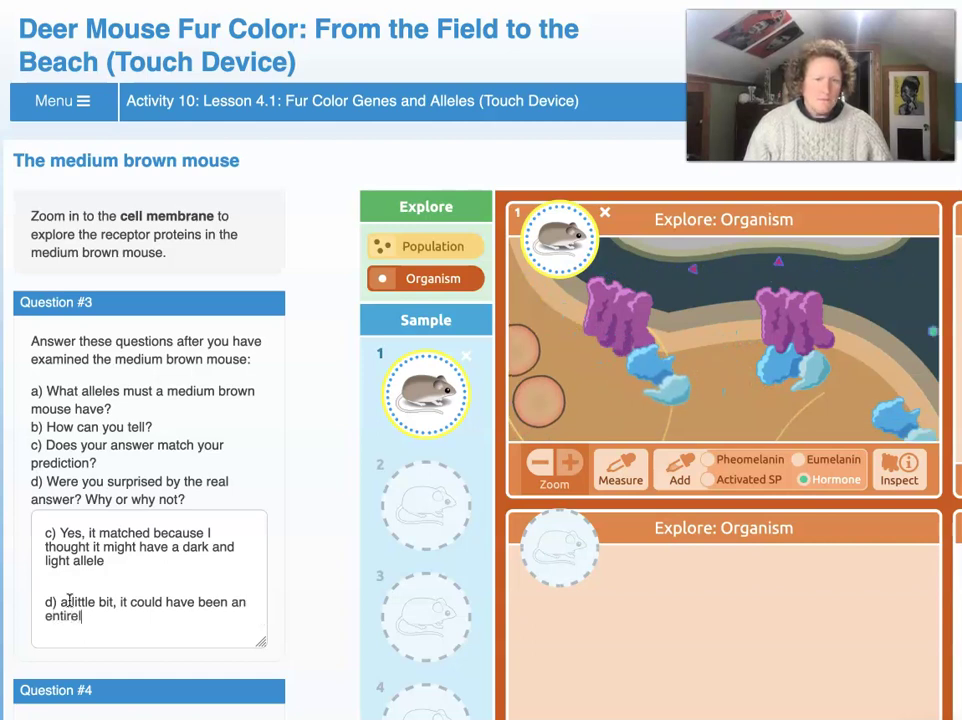
pyautogui.write('y different allele')
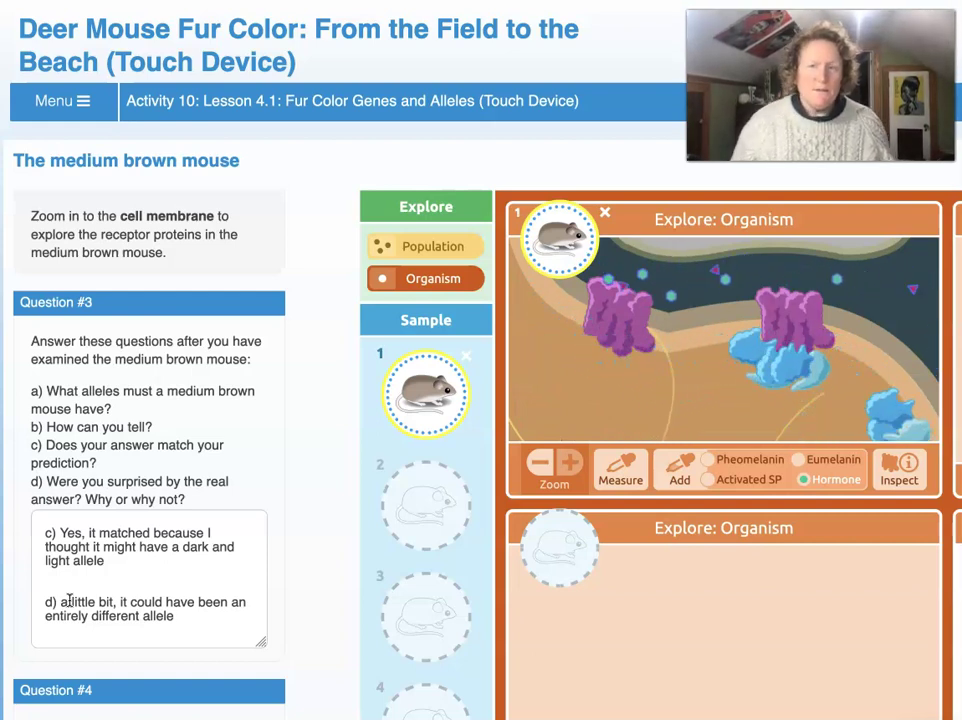
pyautogui.click(58, 608)
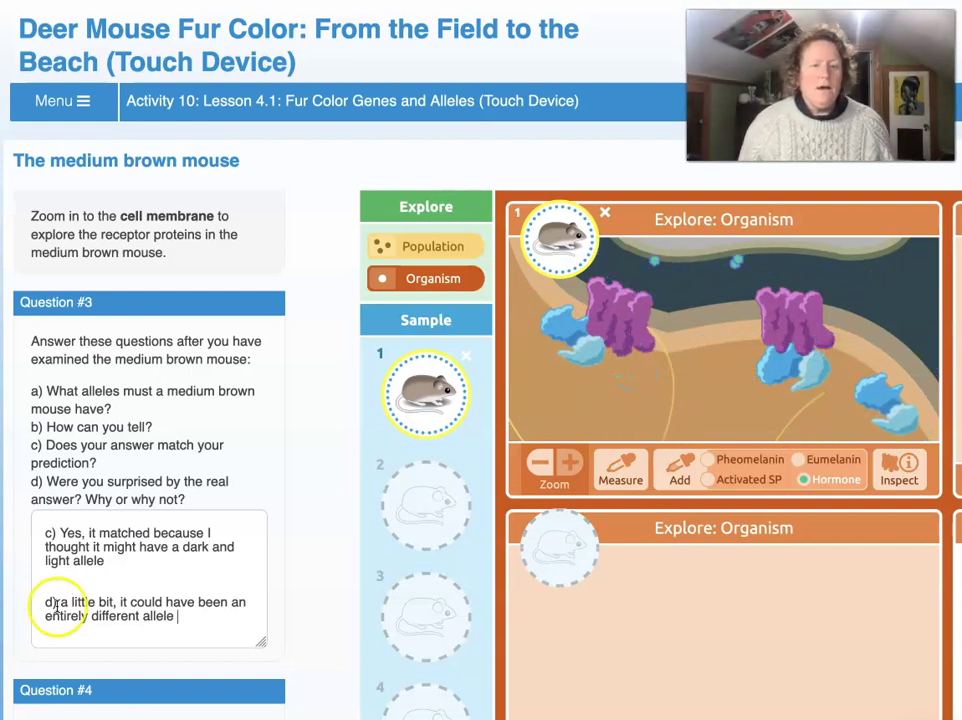
pyautogui.click(238, 540)
pyautogui.press('Return')
pyautogui.press('Return')
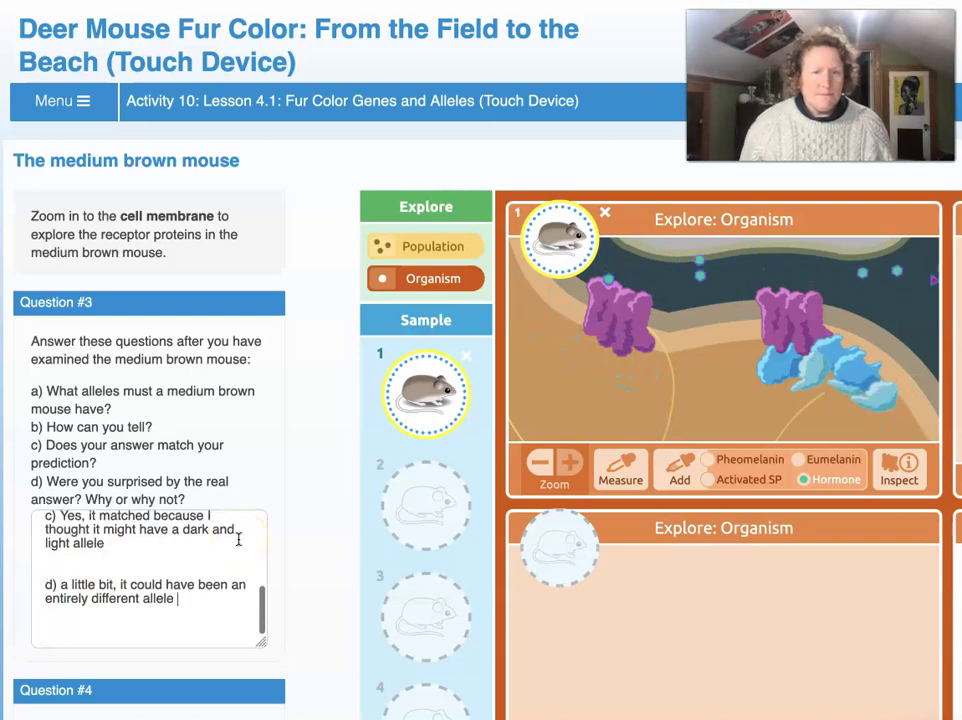
# Collect one light mouse and one dark brown mouse from the beach population into sample slots 2 and 3.
pyautogui.scroll(-3, 318, 587)
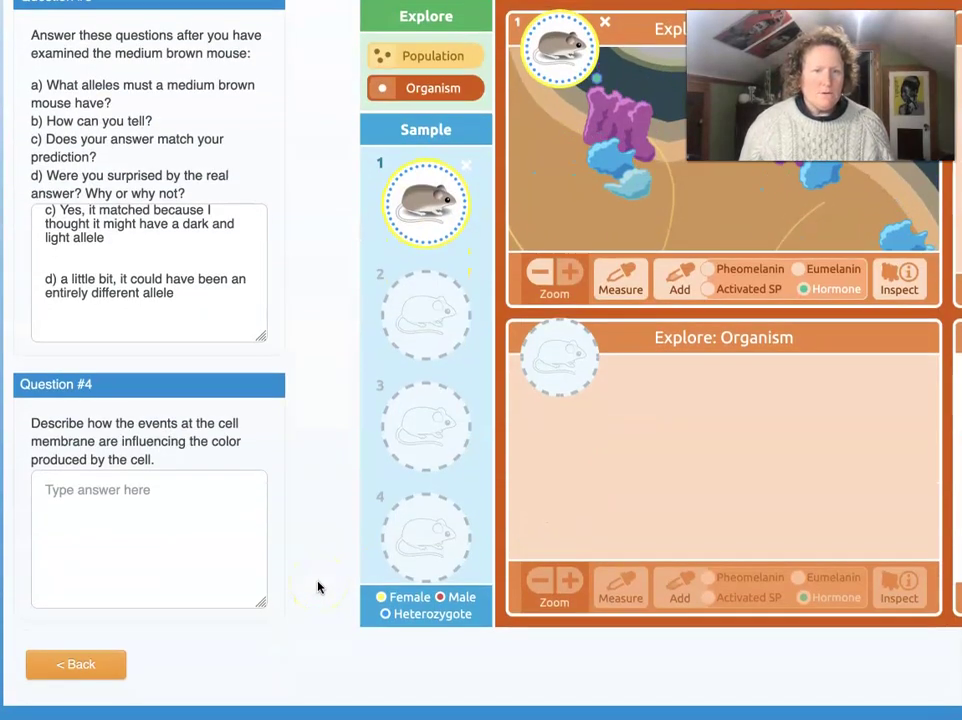
pyautogui.click(102, 491)
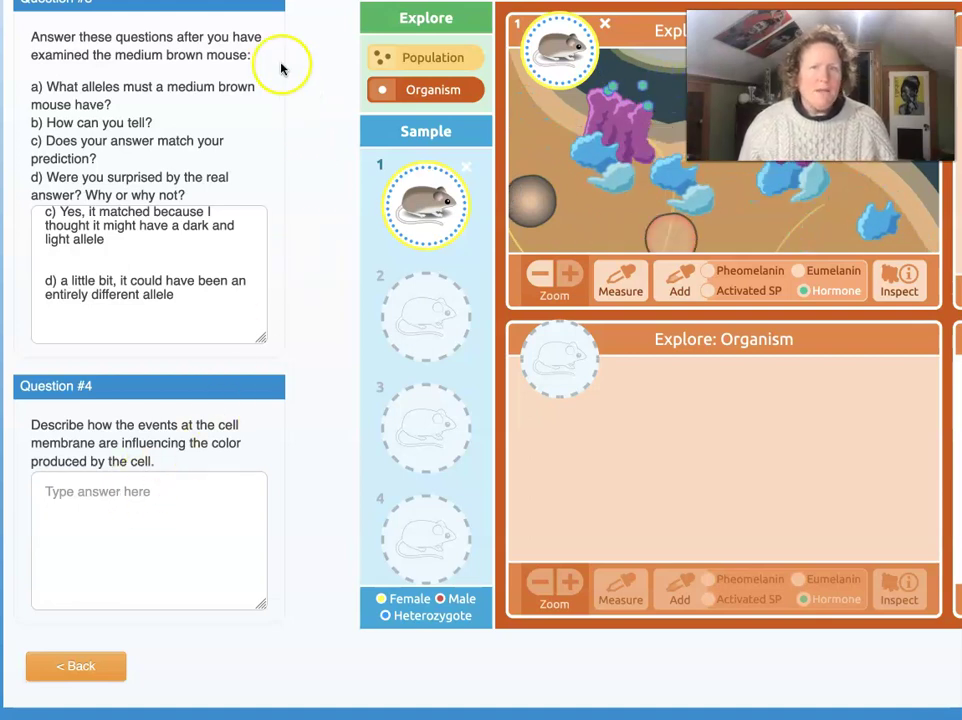
pyautogui.scroll(2, 477, 266)
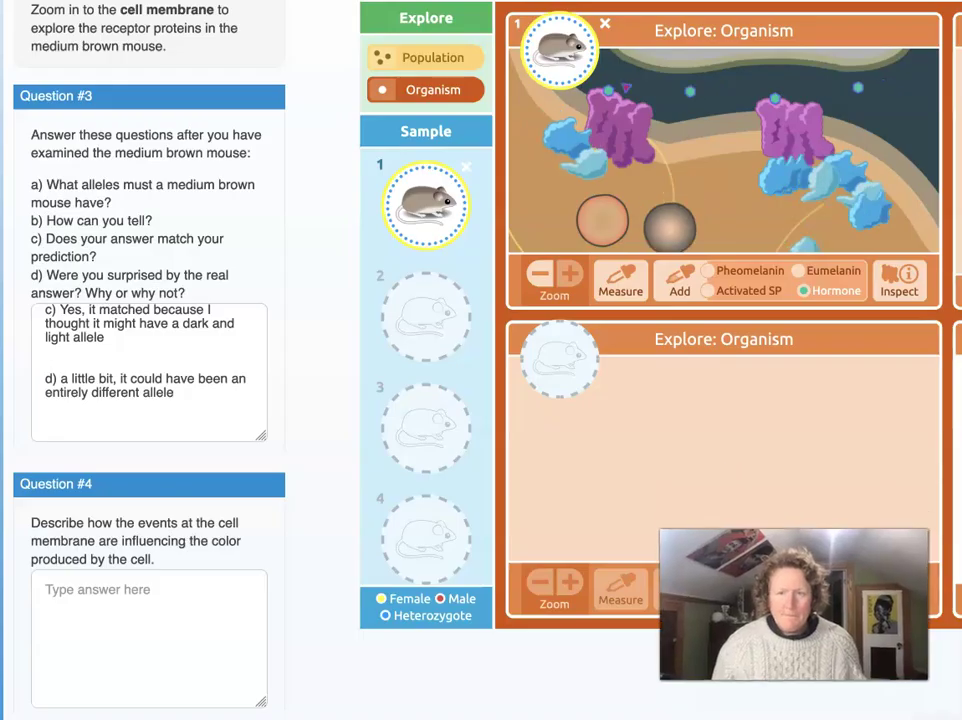
pyautogui.click(489, 198)
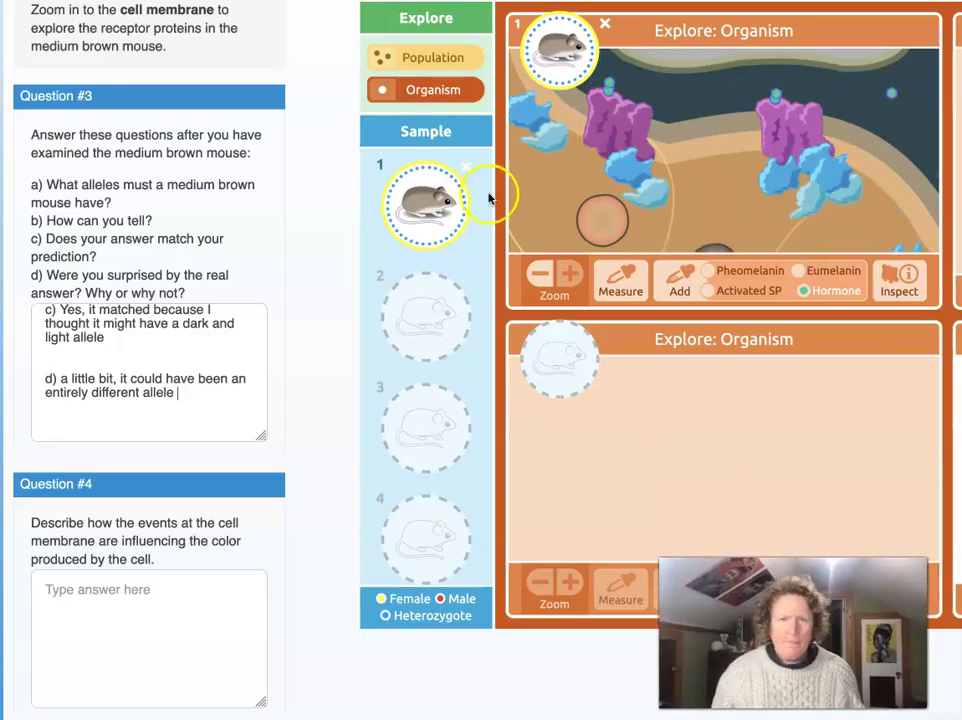
pyautogui.click(435, 63)
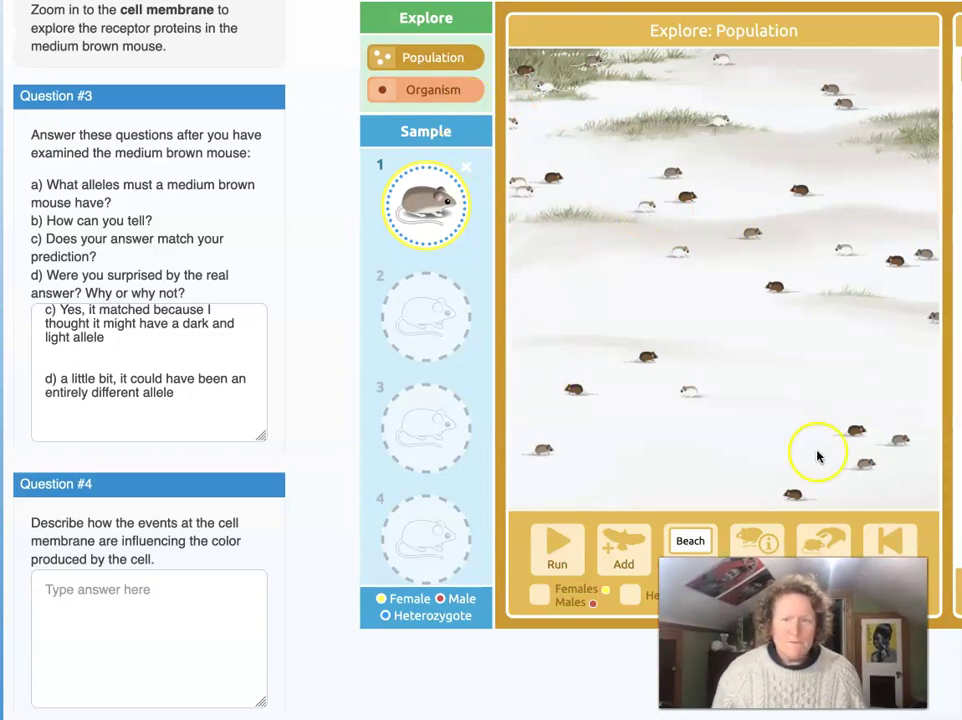
pyautogui.click(819, 543)
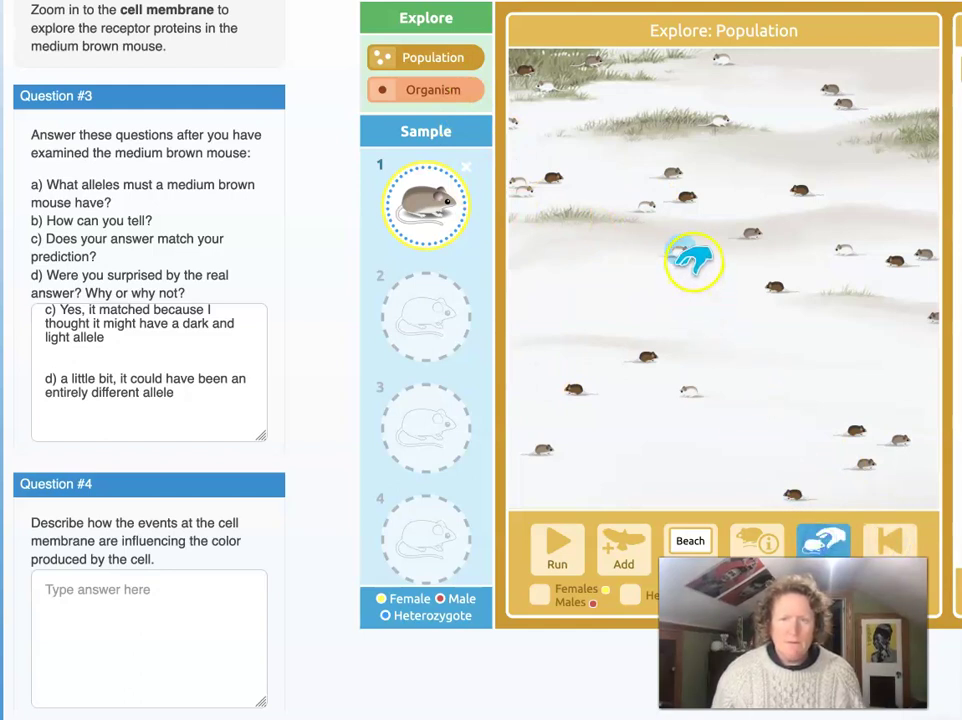
pyautogui.click(688, 248)
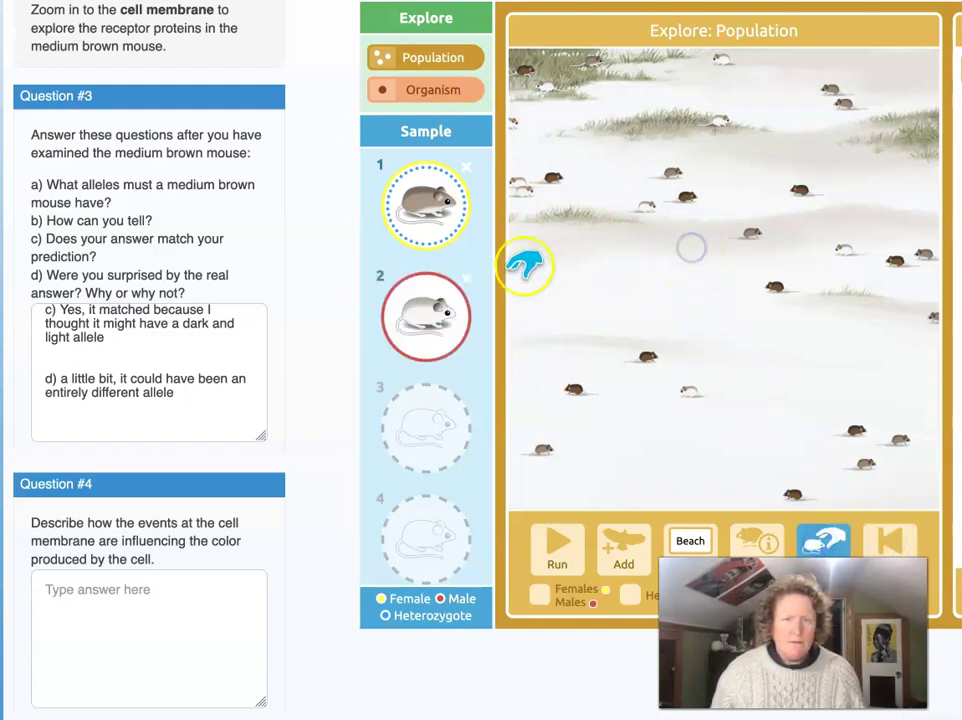
pyautogui.click(650, 352)
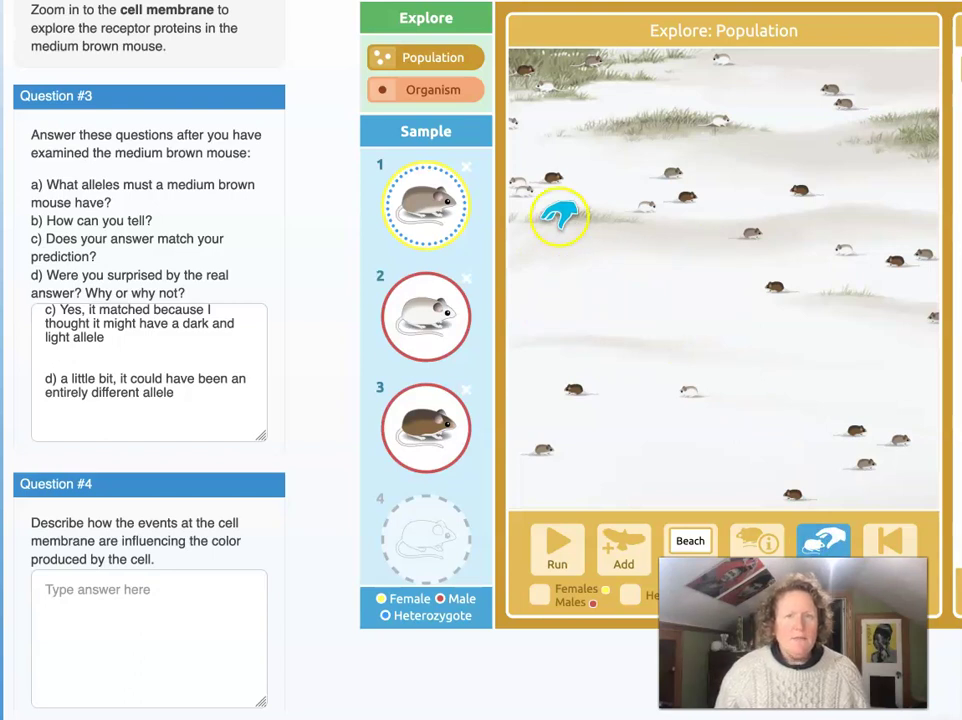
# Return to exploring organisms and load the light mouse from sample slot 2 into the second organism view.
pyautogui.click(420, 92)
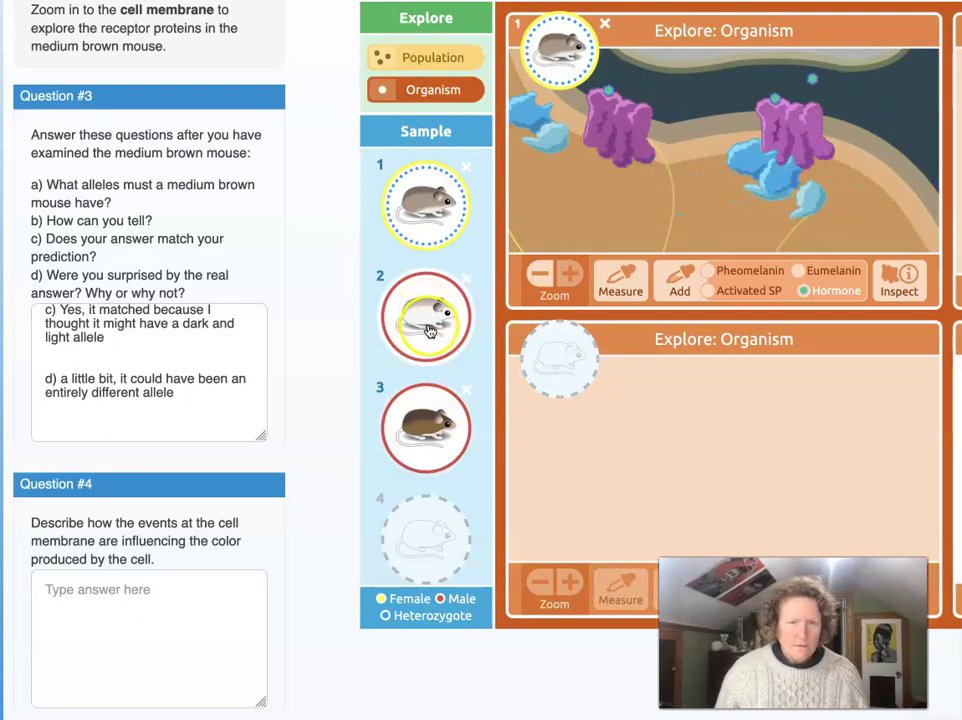
pyautogui.moveTo(427, 328); pyautogui.dragTo(509, 354)
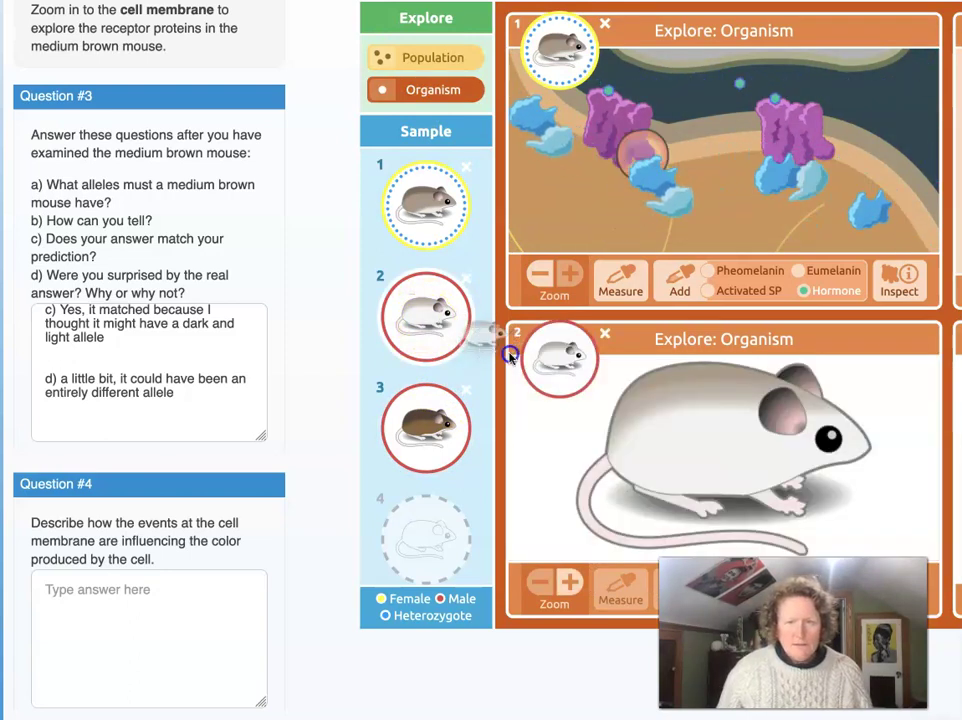
# Zoom the light mouse in through the skin and hair follicle to the pigment cell.
pyautogui.click(571, 582)
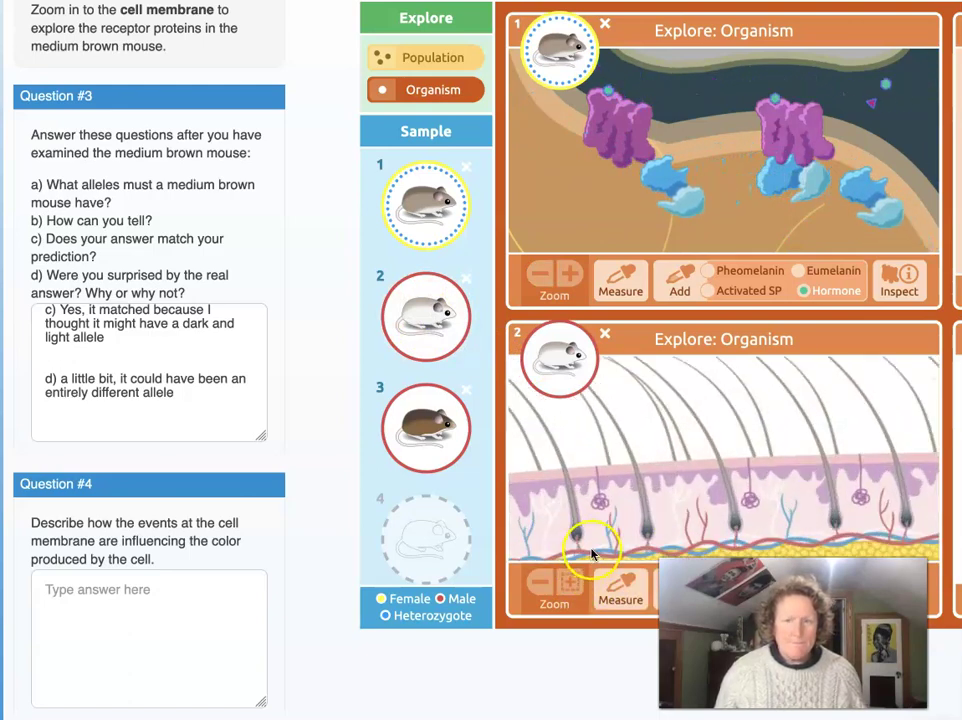
pyautogui.click(690, 446)
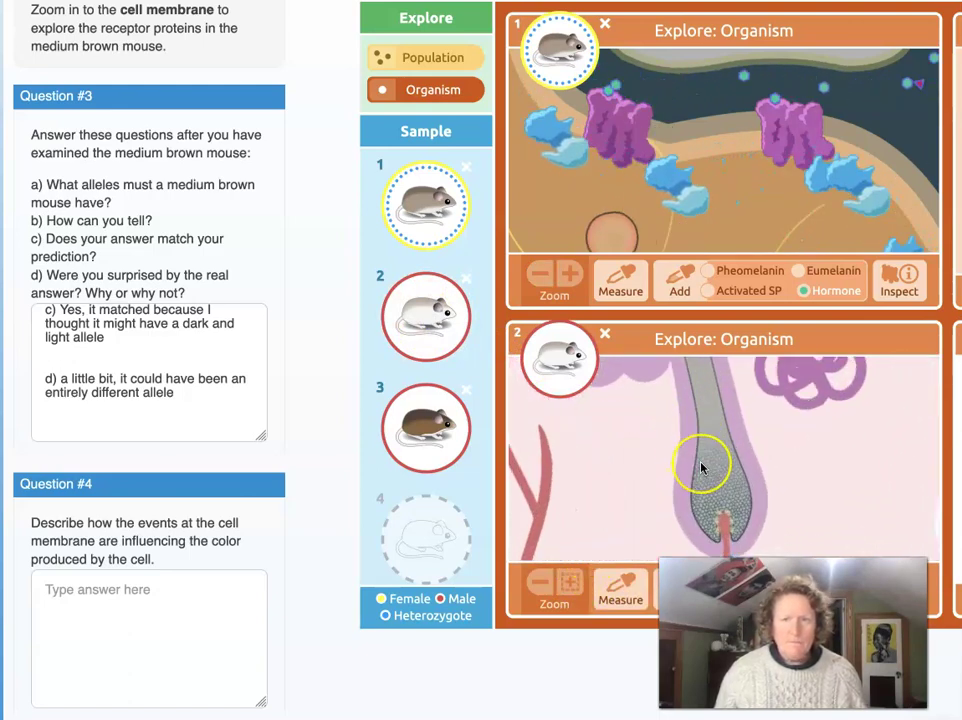
pyautogui.click(701, 467)
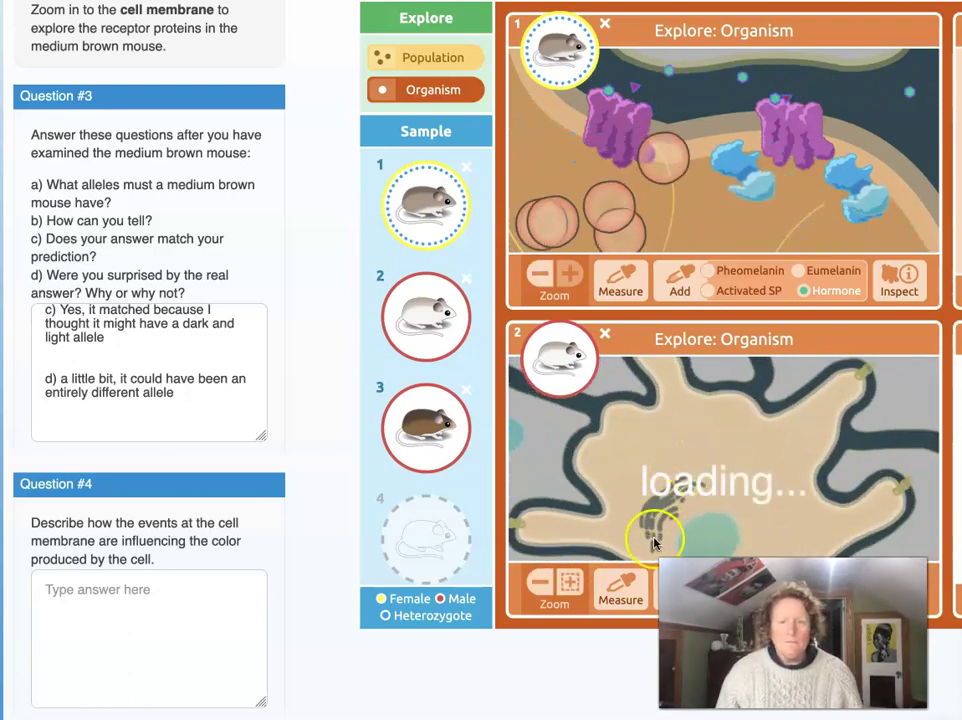
pyautogui.click(572, 586)
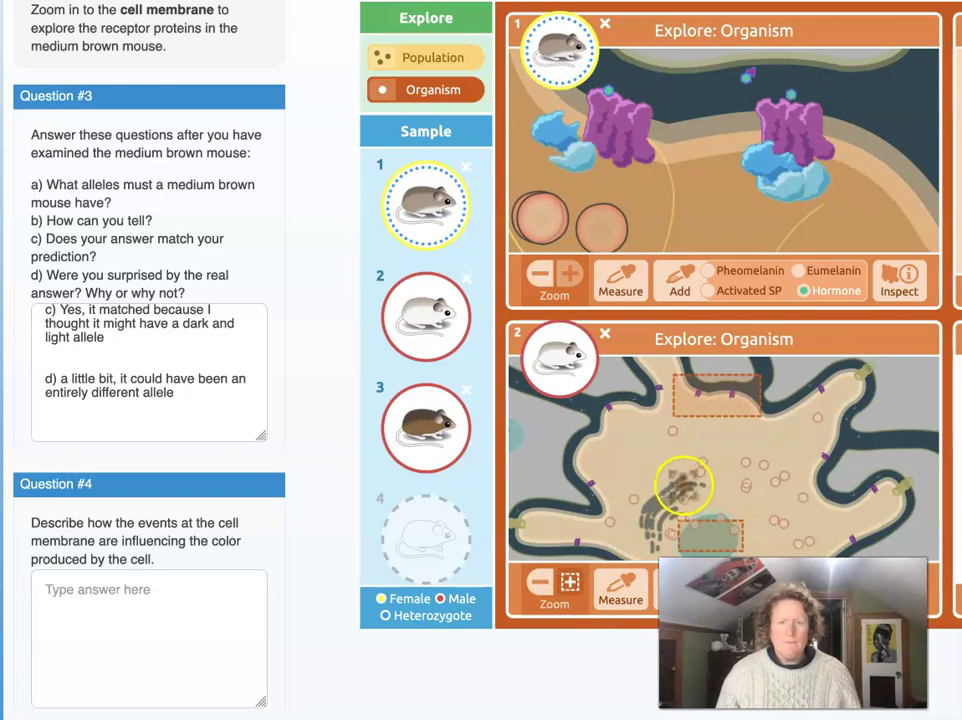
# Measure a melanosome in the medium brown mouse and another in the light mouse's cell.
pyautogui.click(622, 285)
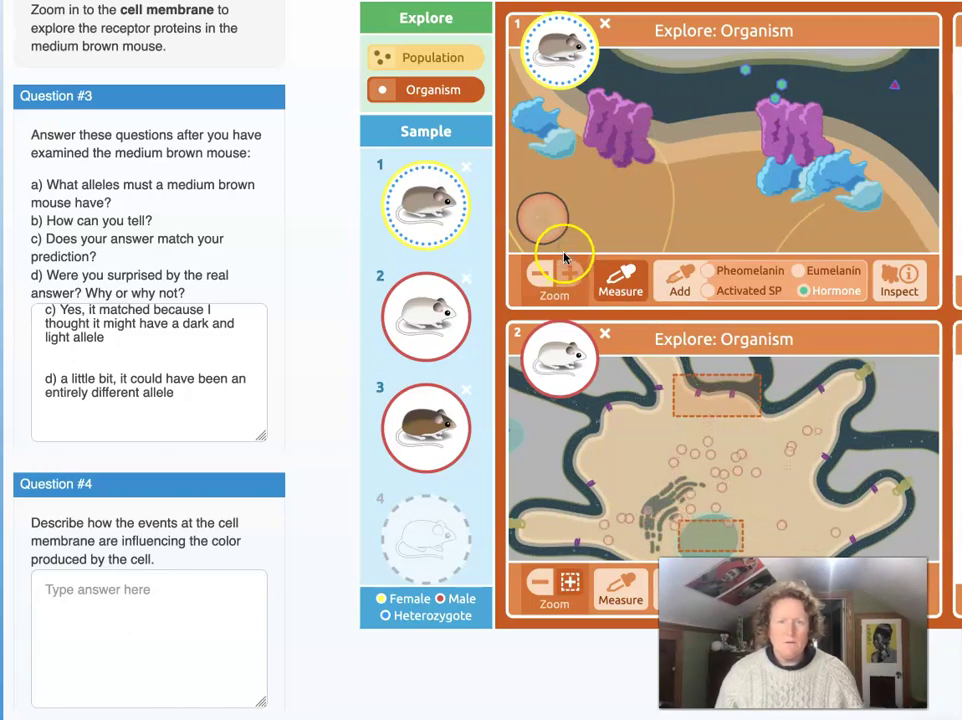
pyautogui.click(552, 222)
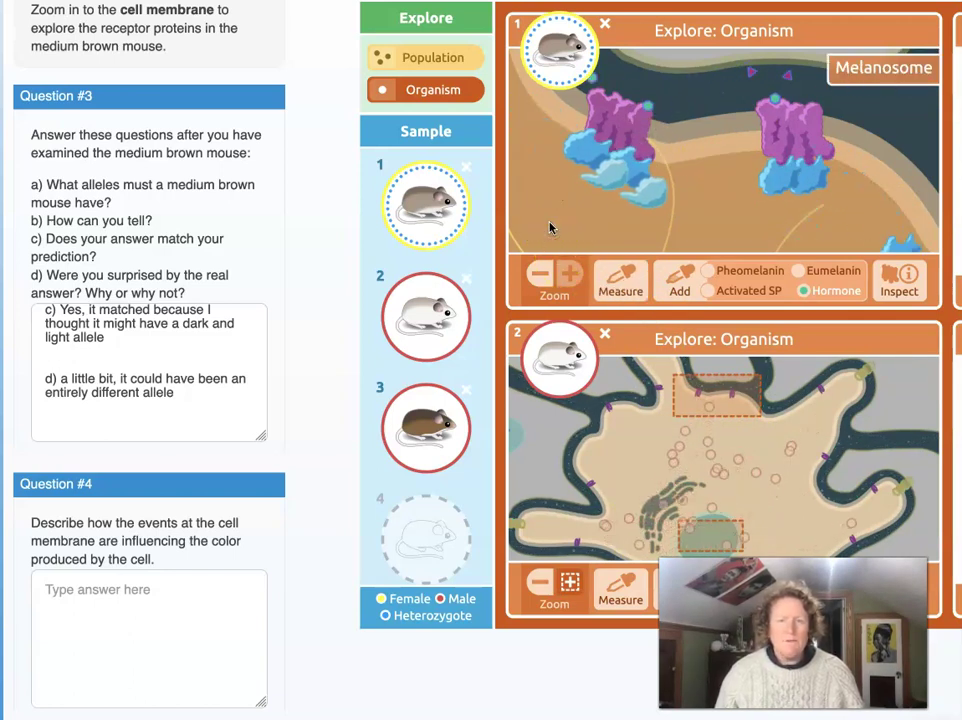
pyautogui.click(653, 251)
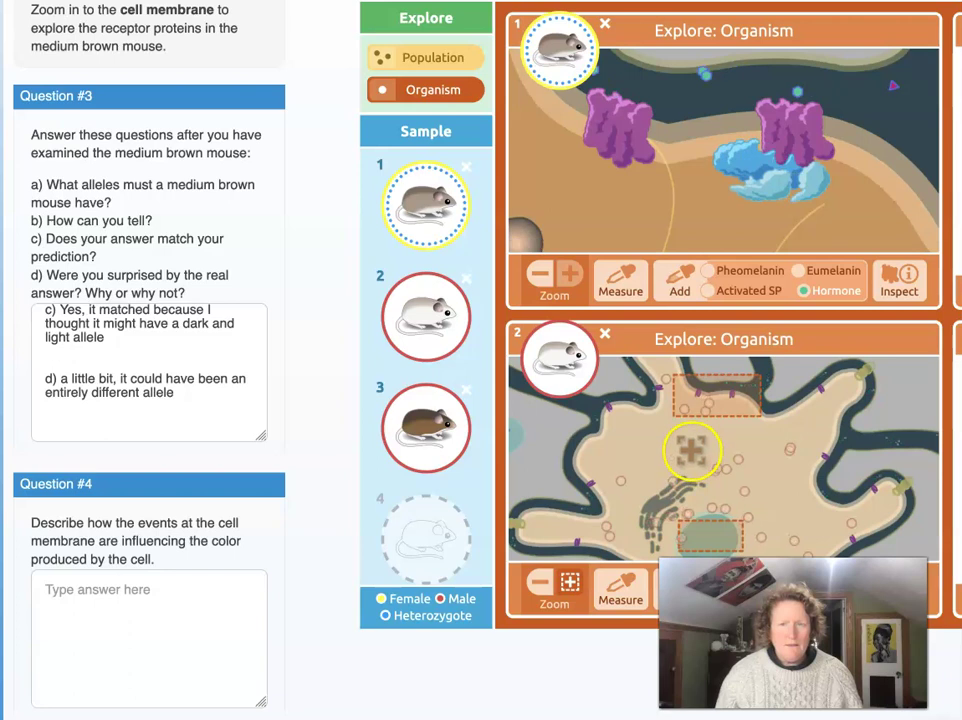
pyautogui.click(620, 596)
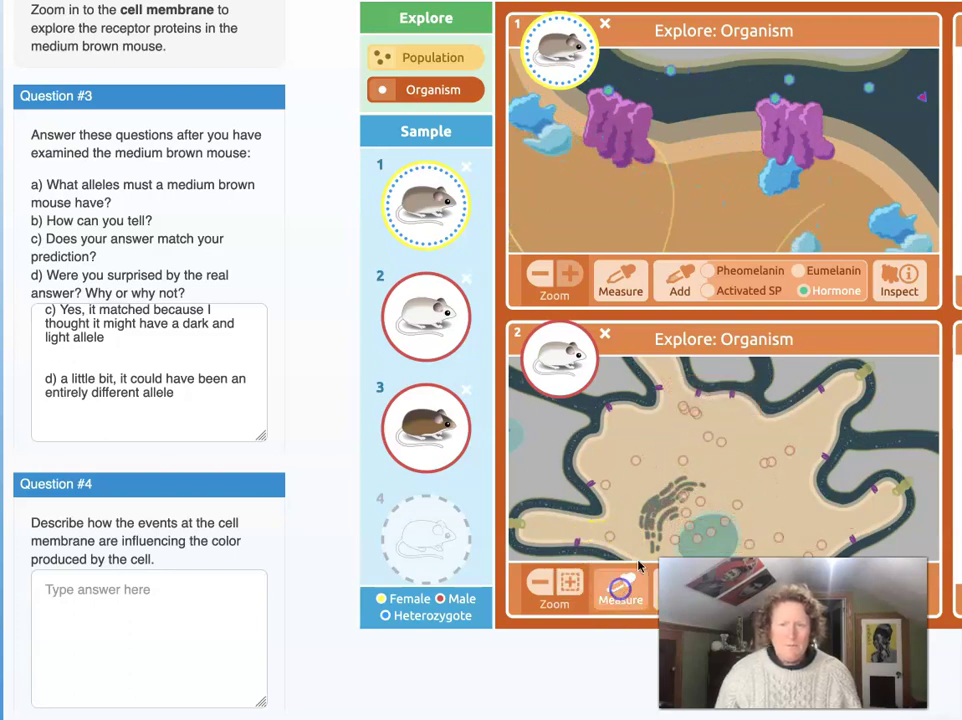
pyautogui.click(638, 460)
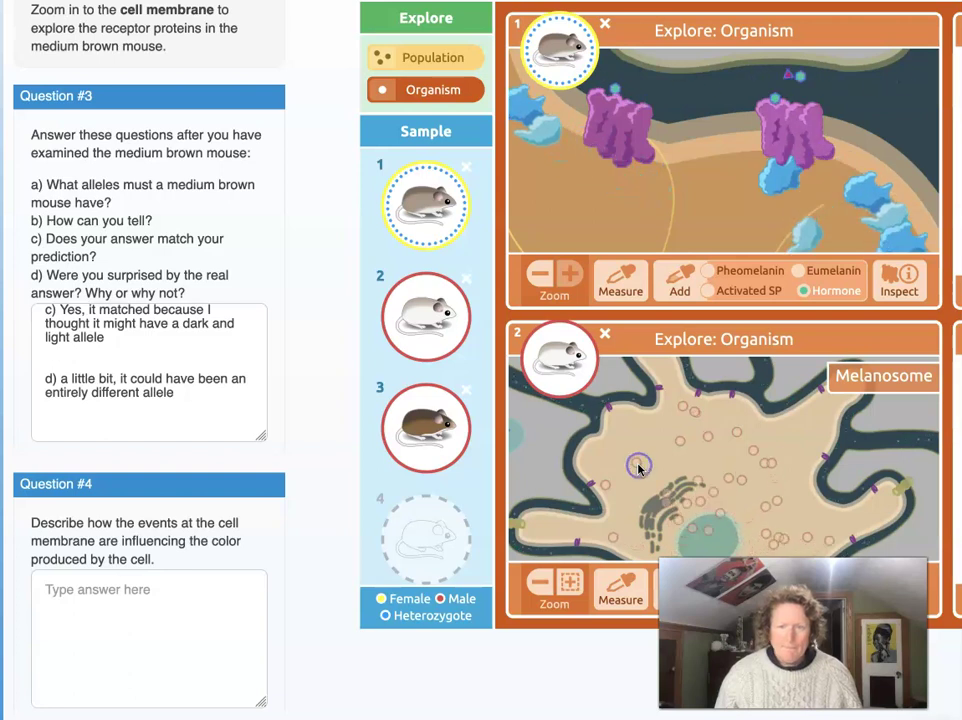
# Zoom the light mouse in to the cell membrane and measure the cytoplasm there.
pyautogui.click(572, 580)
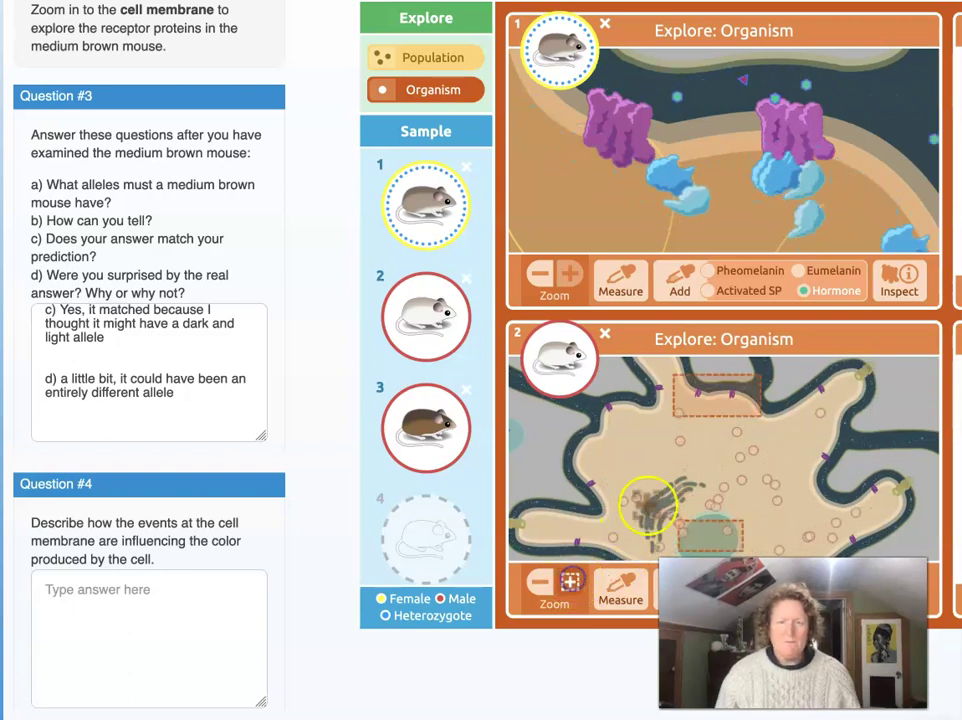
pyautogui.click(713, 398)
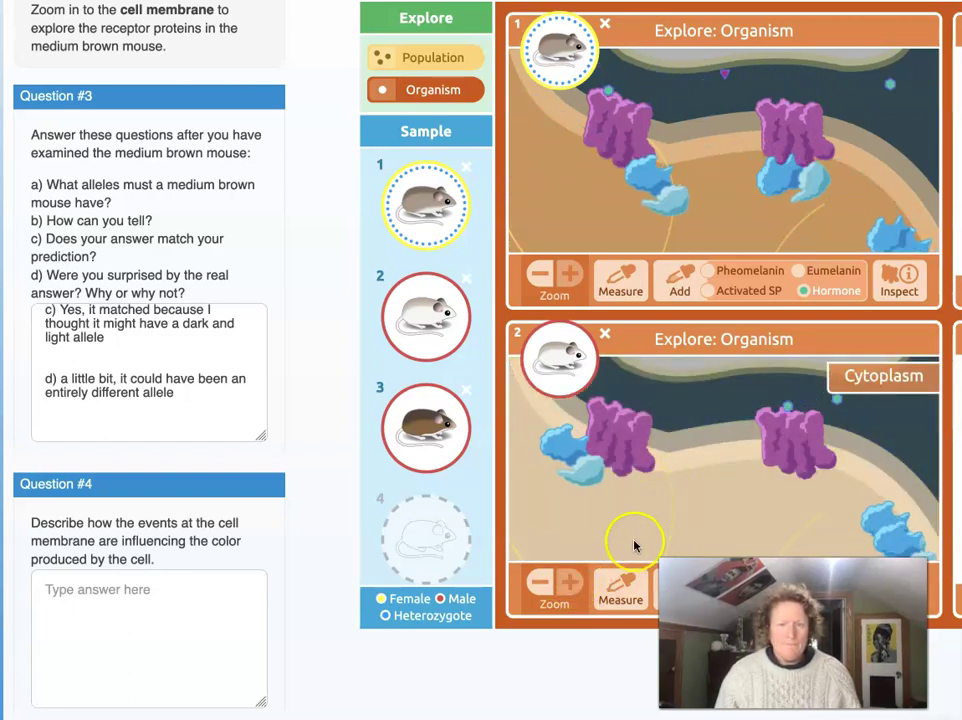
pyautogui.click(622, 593)
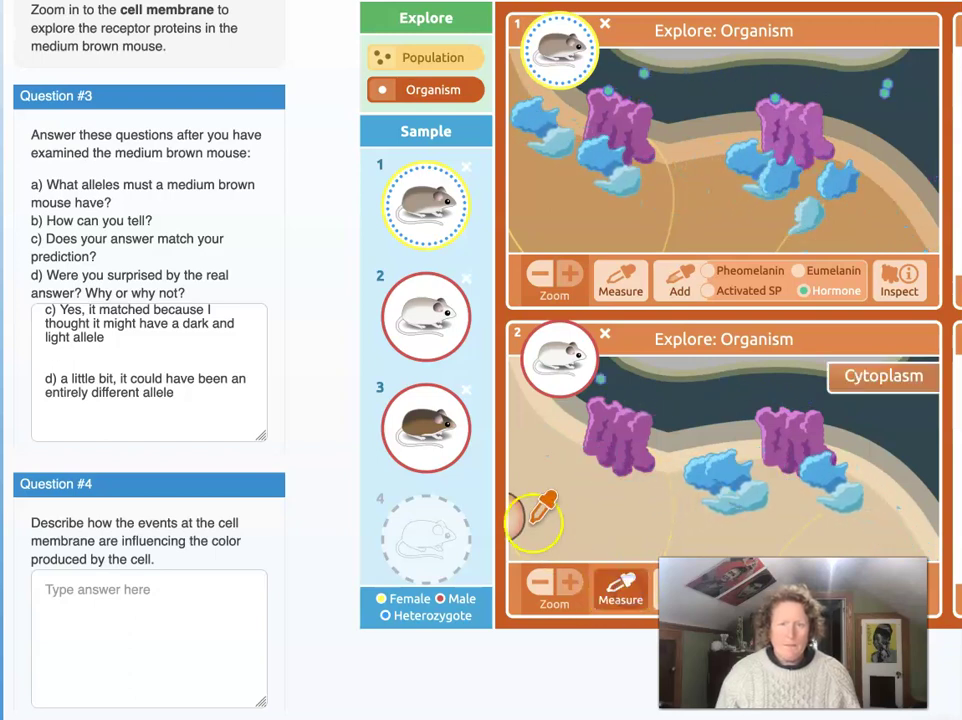
pyautogui.click(660, 455)
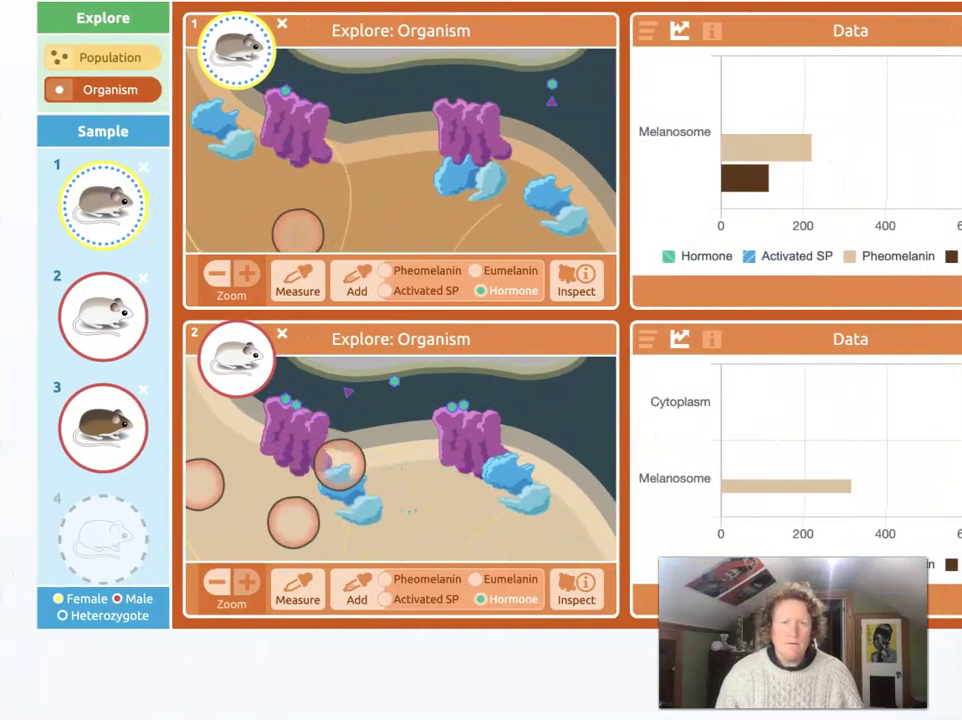
pyautogui.click(655, 341)
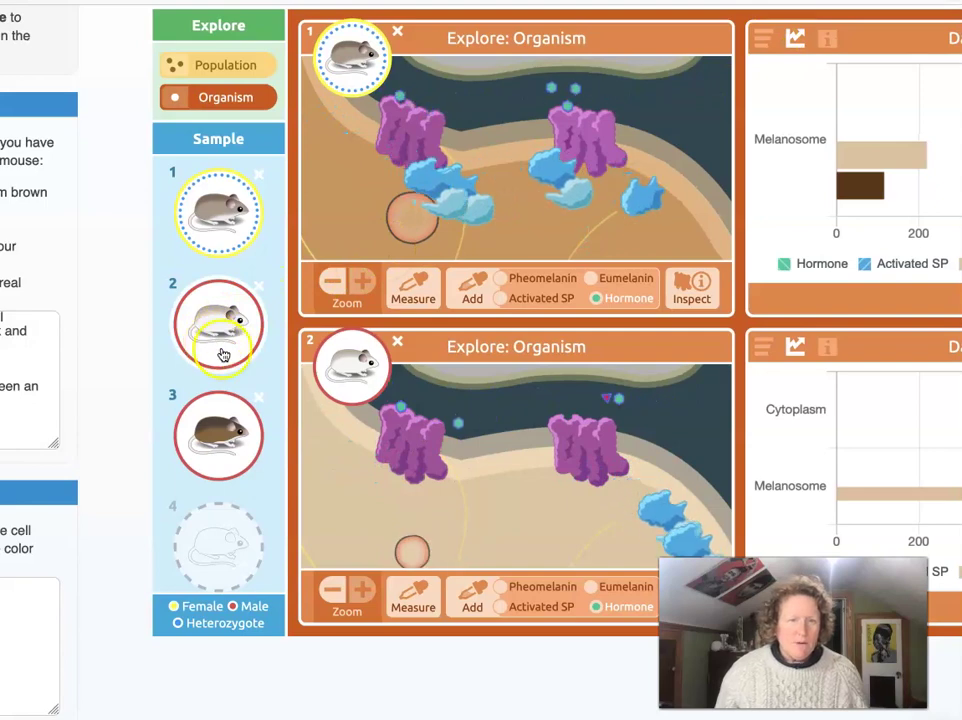
# Replace the light mouse in the second organism view with the dark brown mouse from sample slot 3 and measure a melanosome at its cell membrane.
pyautogui.moveTo(220, 400); pyautogui.dragTo(344, 311)
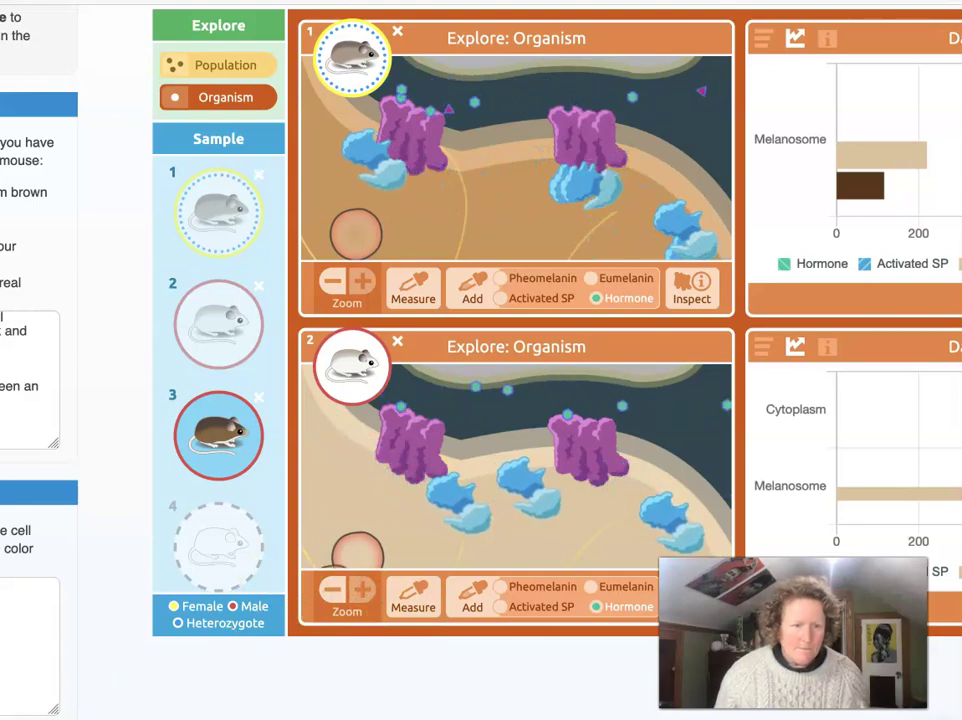
pyautogui.moveTo(218, 433); pyautogui.dragTo(473, 558)
pyautogui.click(320, 618)
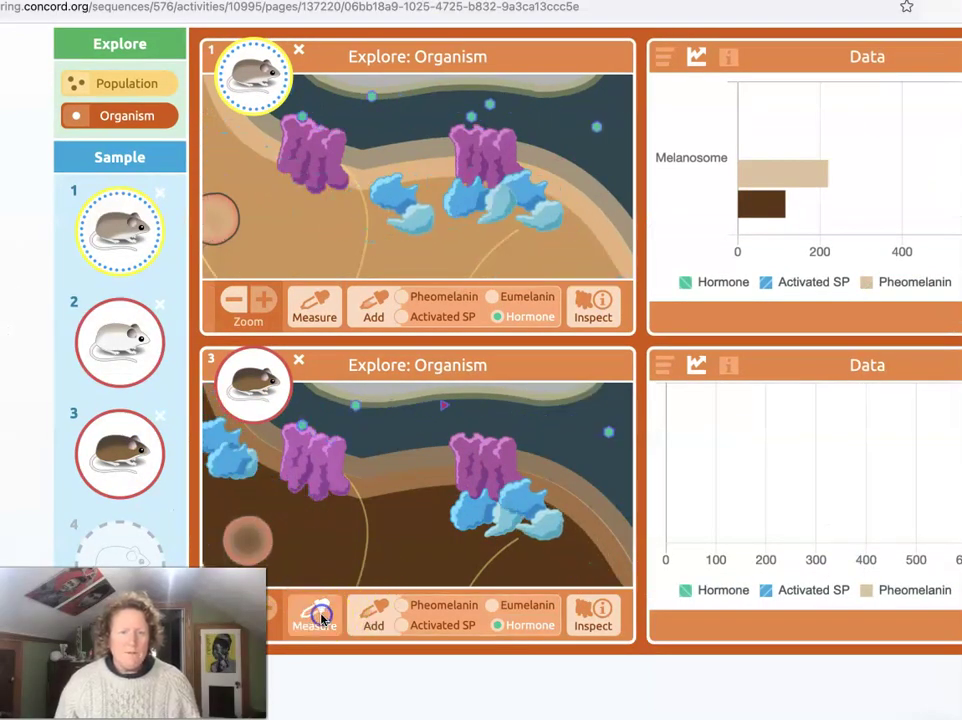
pyautogui.click(255, 535)
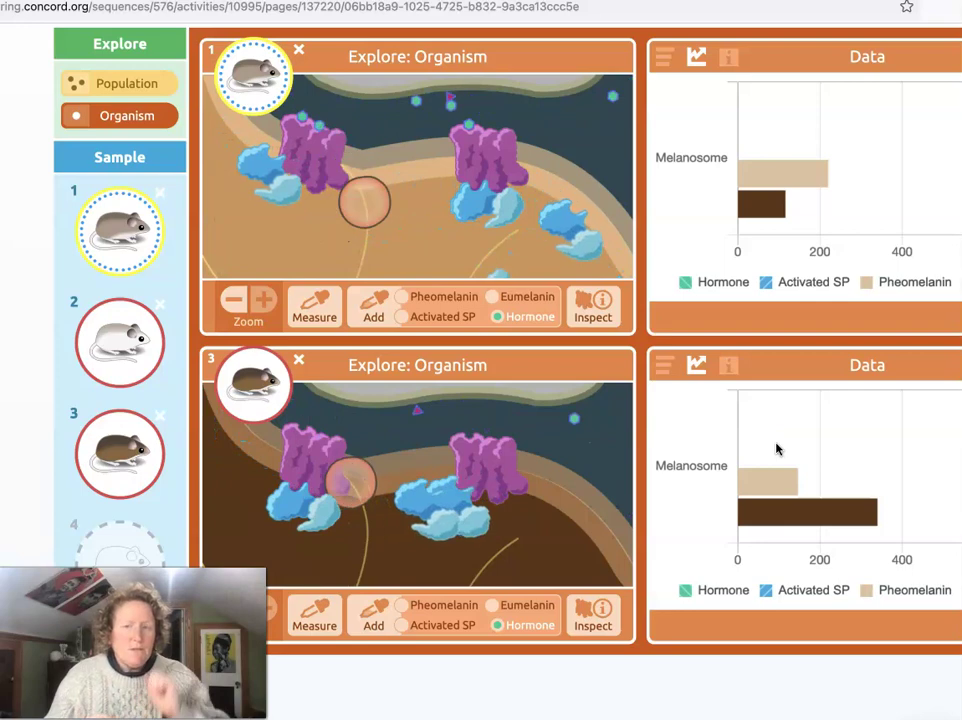
# Inspect a receptor protein at the medium brown mouse's cell membrane.
pyautogui.click(606, 296)
pyautogui.click(522, 142)
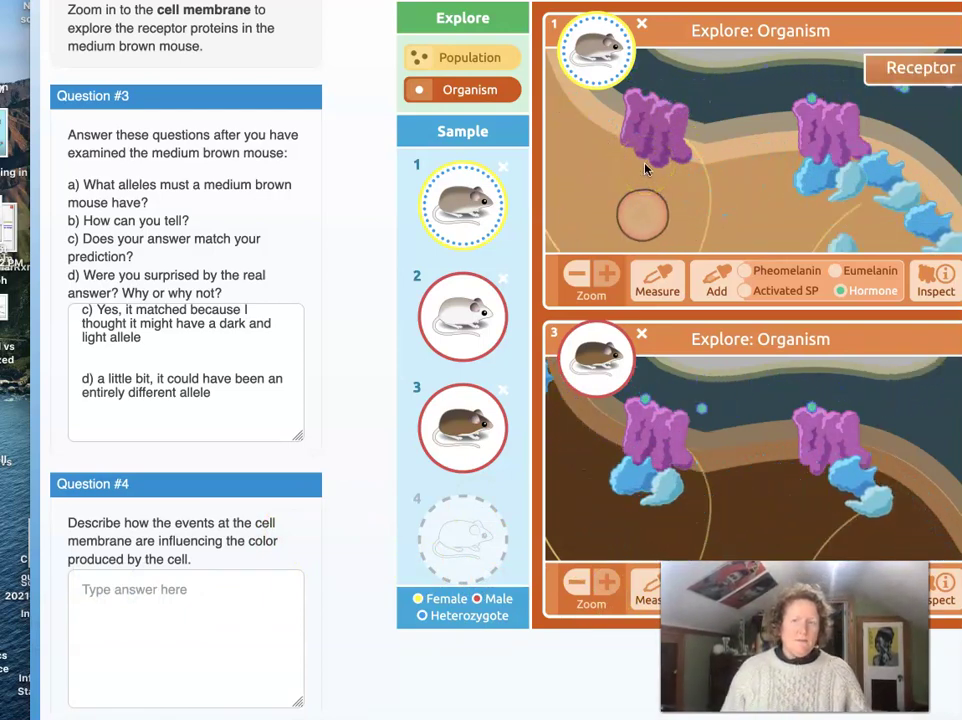
pyautogui.moveTo(645, 170)
pyautogui.mouseDown()
pyautogui.moveTo(726, 193)
pyautogui.moveTo(827, 176)
pyautogui.moveTo(848, 186)
pyautogui.moveTo(844, 213)
pyautogui.moveTo(668, 548)
pyautogui.moveTo(614, 405)
pyautogui.moveTo(618, 253)
pyautogui.moveTo(651, 125)
pyautogui.moveTo(685, 148)
pyautogui.moveTo(652, 175)
pyautogui.moveTo(640, 155)
pyautogui.moveTo(645, 172)
pyautogui.mouseUp()
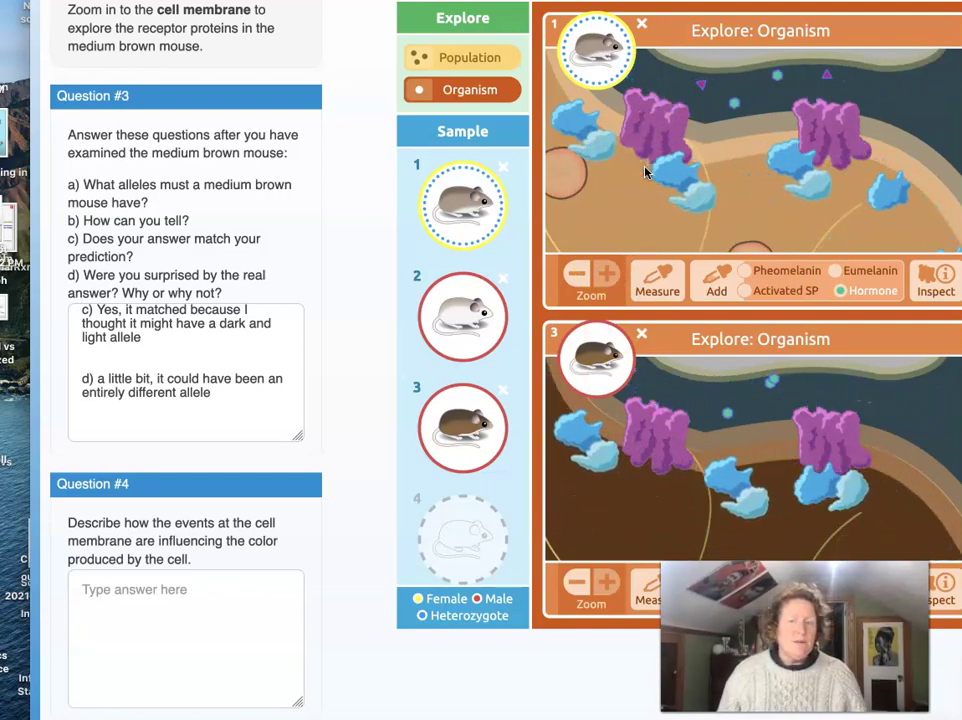
pyautogui.moveTo(676, 215)
pyautogui.mouseDown()
pyautogui.moveTo(498, 215)
pyautogui.moveTo(479, 240)
pyautogui.mouseUp()
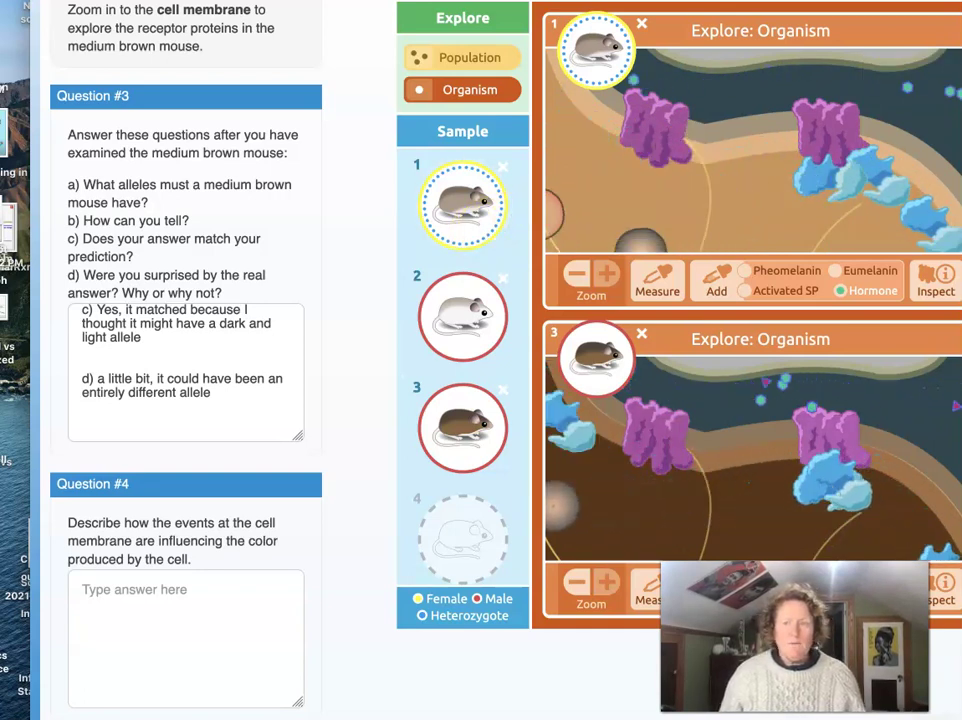
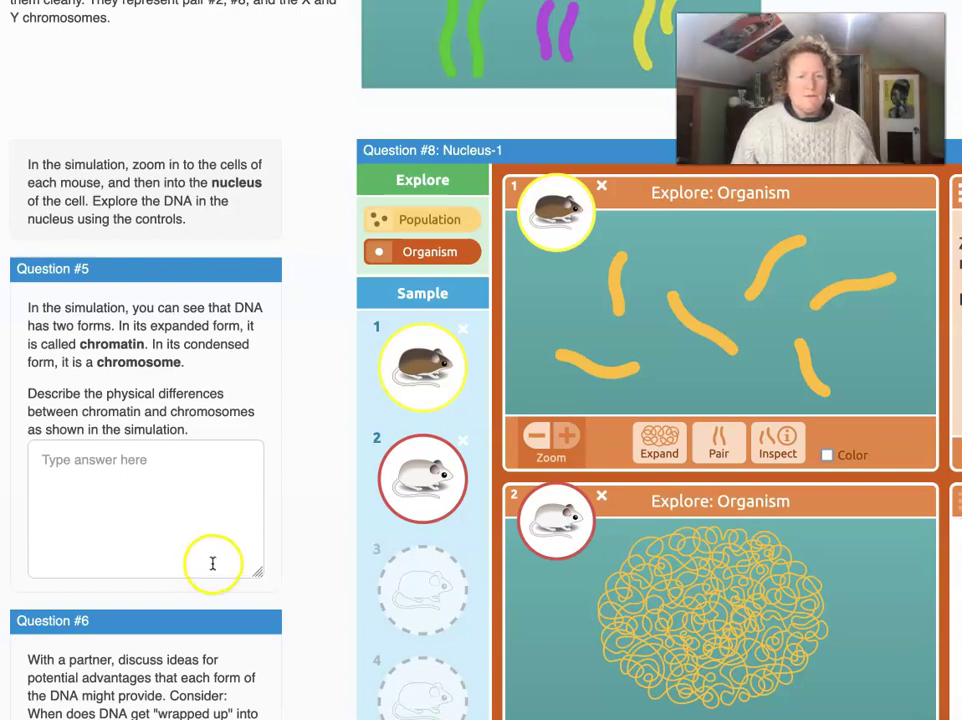
# Review Questions #5 to #7 on the forms of DNA, chromatin and chromosomes.
pyautogui.scroll(-3, 208, 569)
pyautogui.scroll(-3, 212, 564)
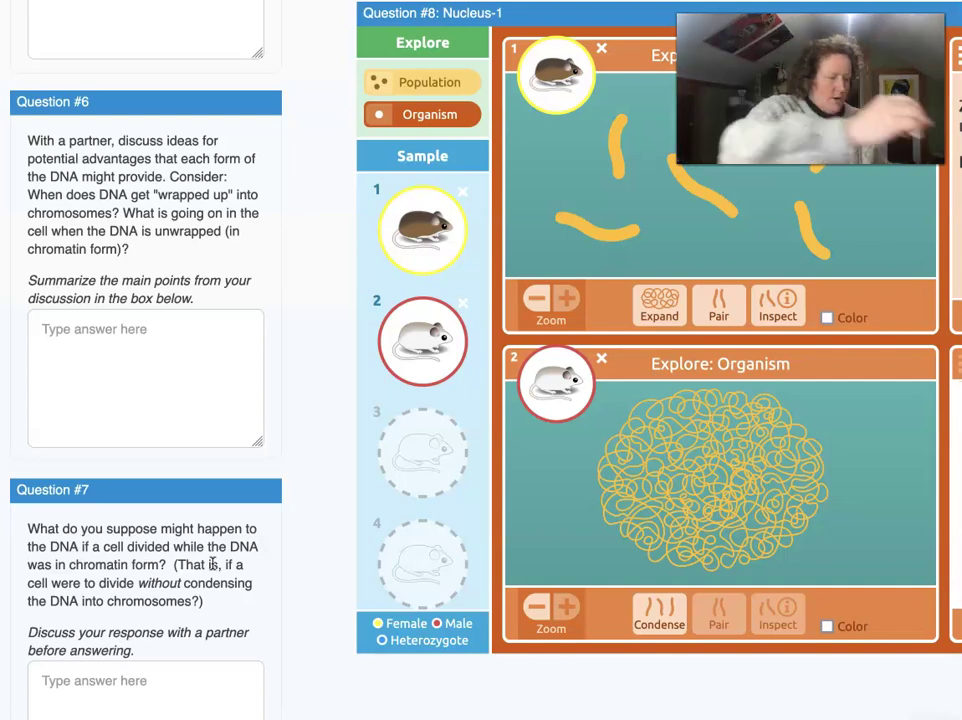
pyautogui.scroll(-4, 129, 580)
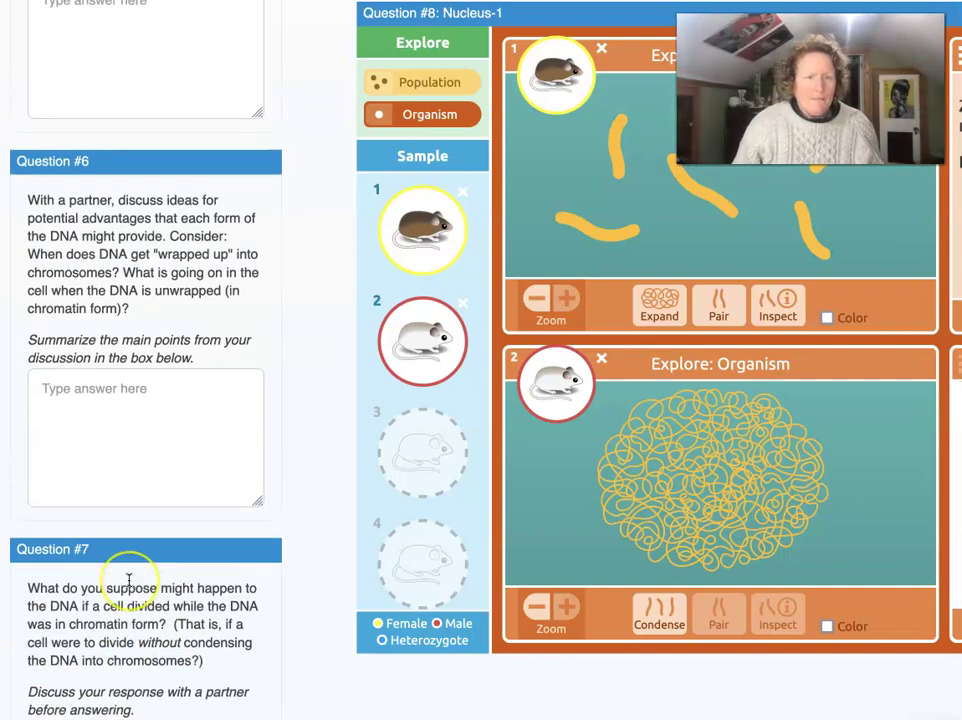
pyautogui.scroll(3, 129, 580)
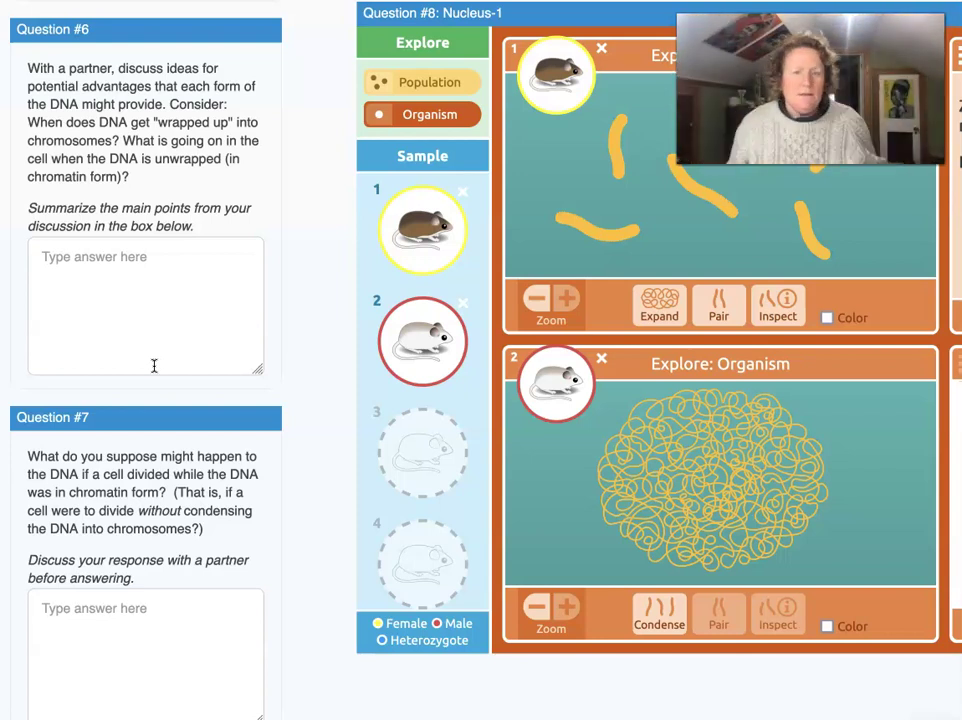
pyautogui.scroll(-3, 266, 453)
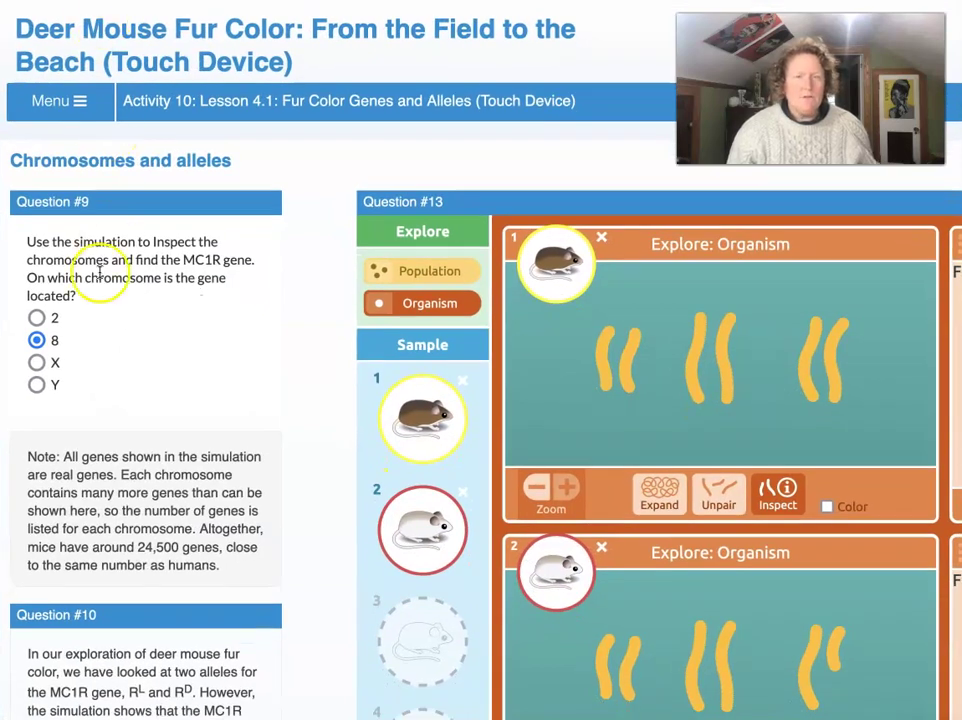
# Inspect both copies of chromosome 8 in the dark brown mouse to examine their fur color genes.
pyautogui.scroll(-1, 193, 365)
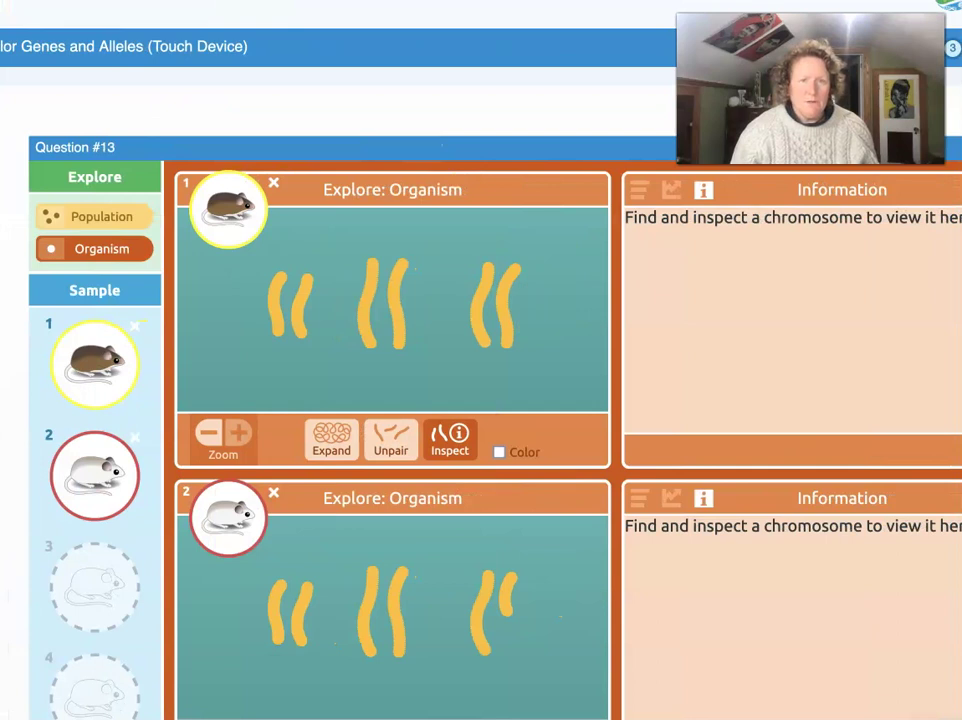
pyautogui.click(458, 444)
pyautogui.click(272, 307)
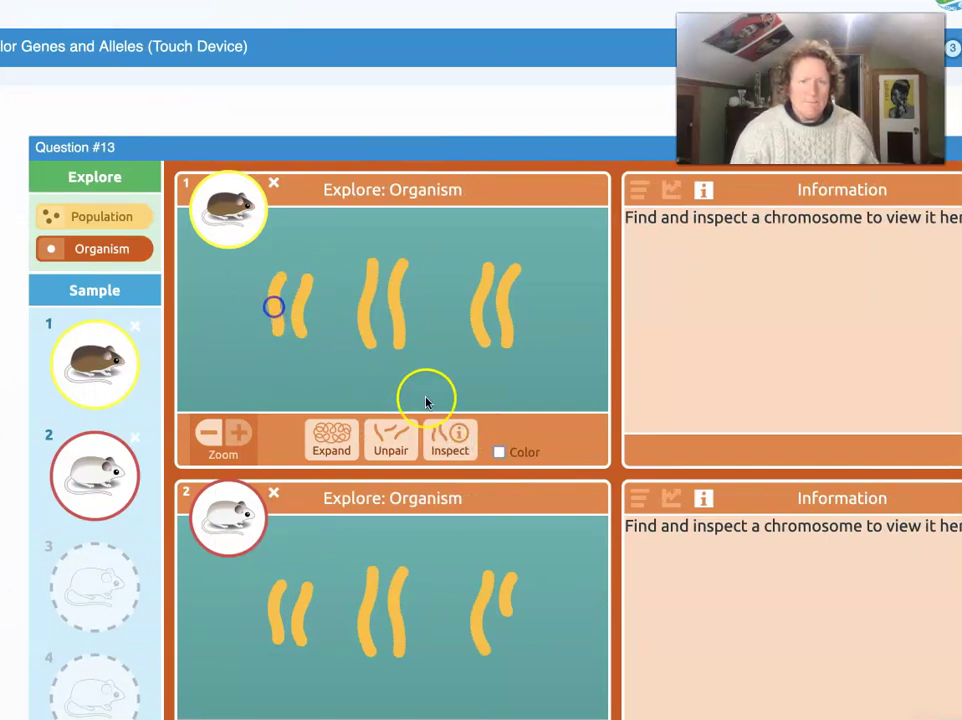
pyautogui.click(452, 438)
pyautogui.click(268, 312)
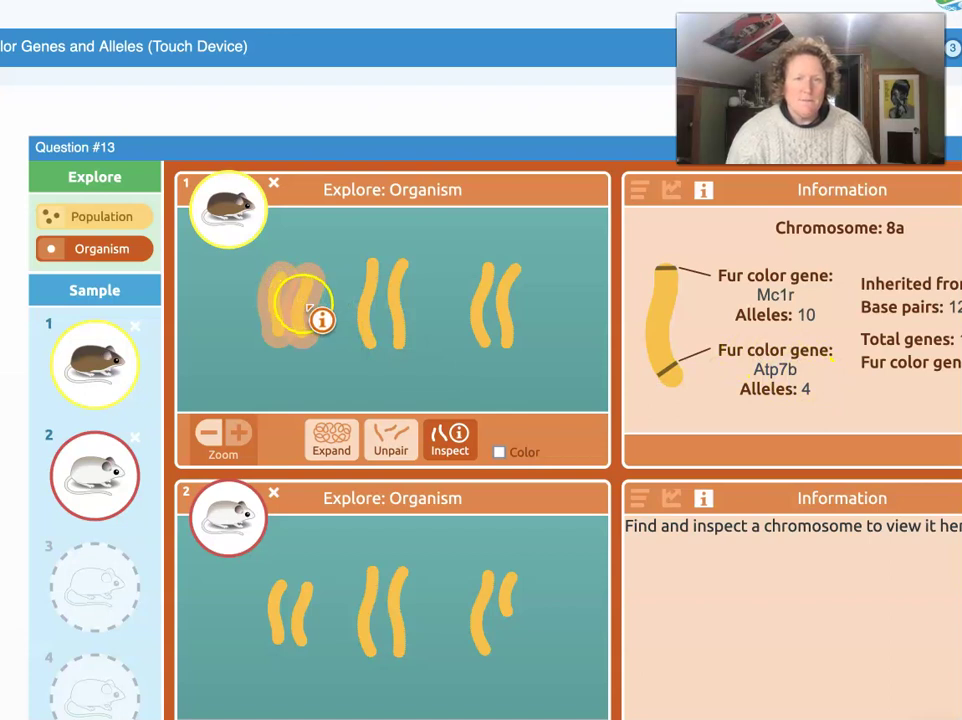
pyautogui.click(303, 303)
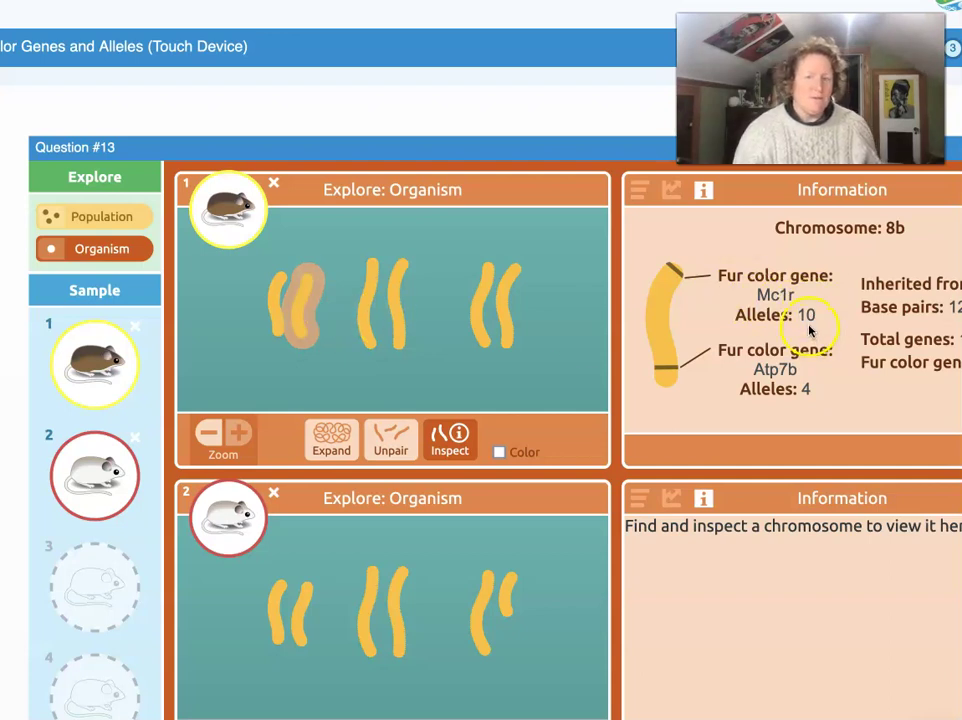
# Inspect both copies of chromosome 2 in the dark brown mouse to examine their fur color genes and alleles.
pyautogui.moveTo(390, 318)
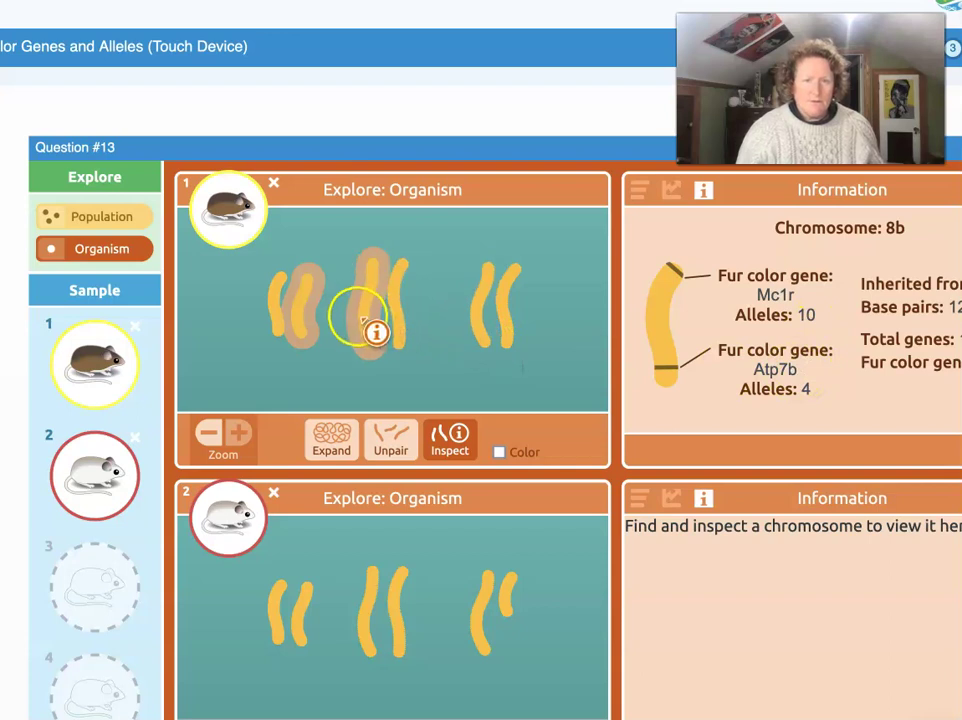
pyautogui.click(362, 320)
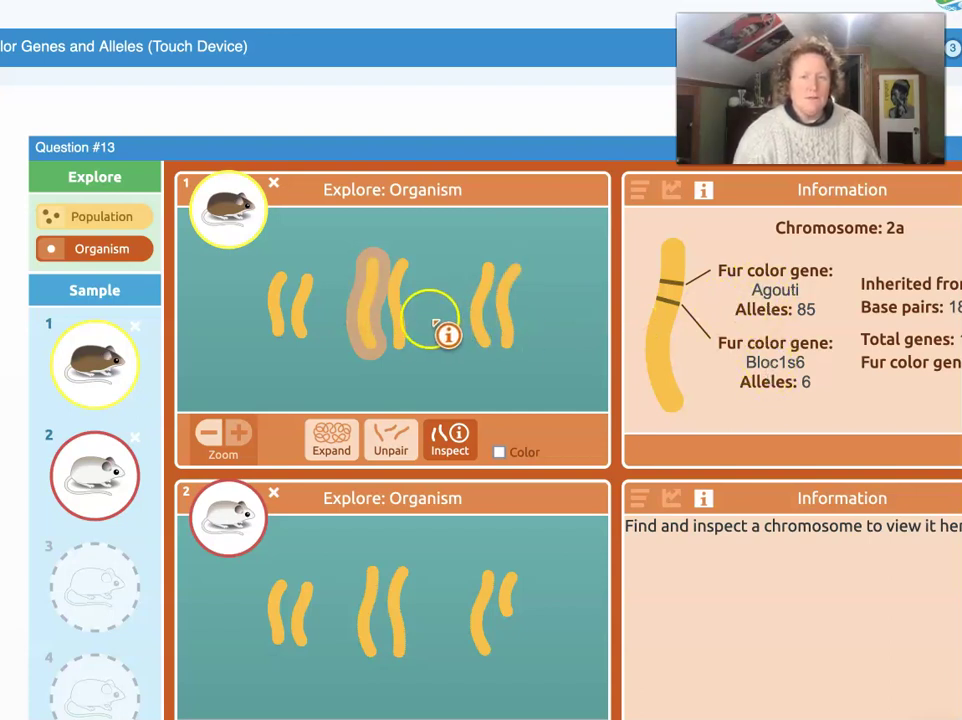
pyautogui.click(393, 318)
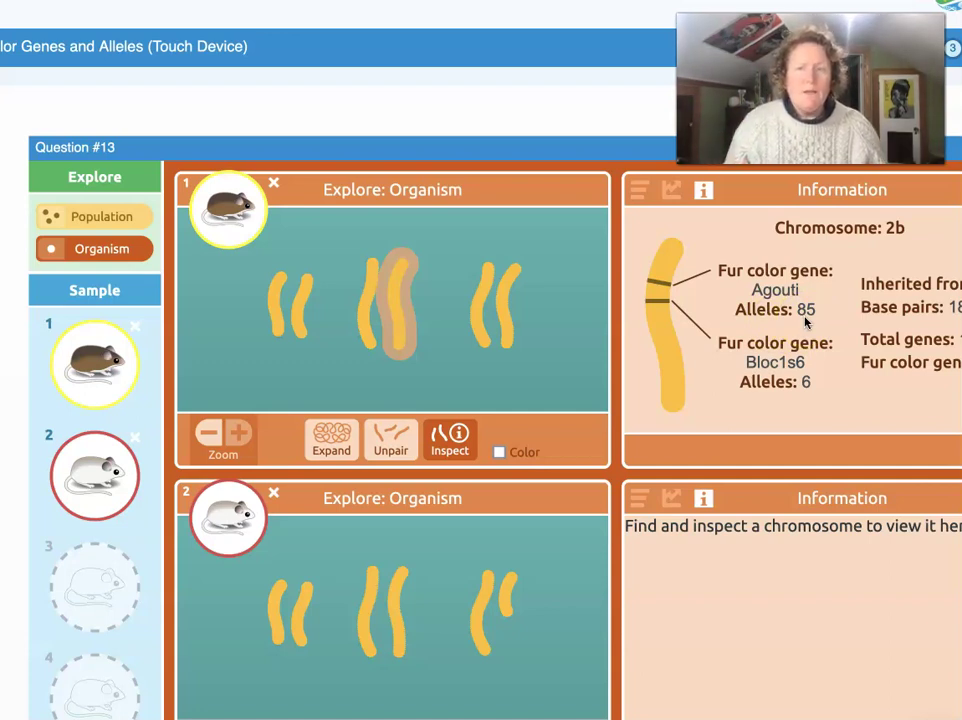
pyautogui.click(777, 290)
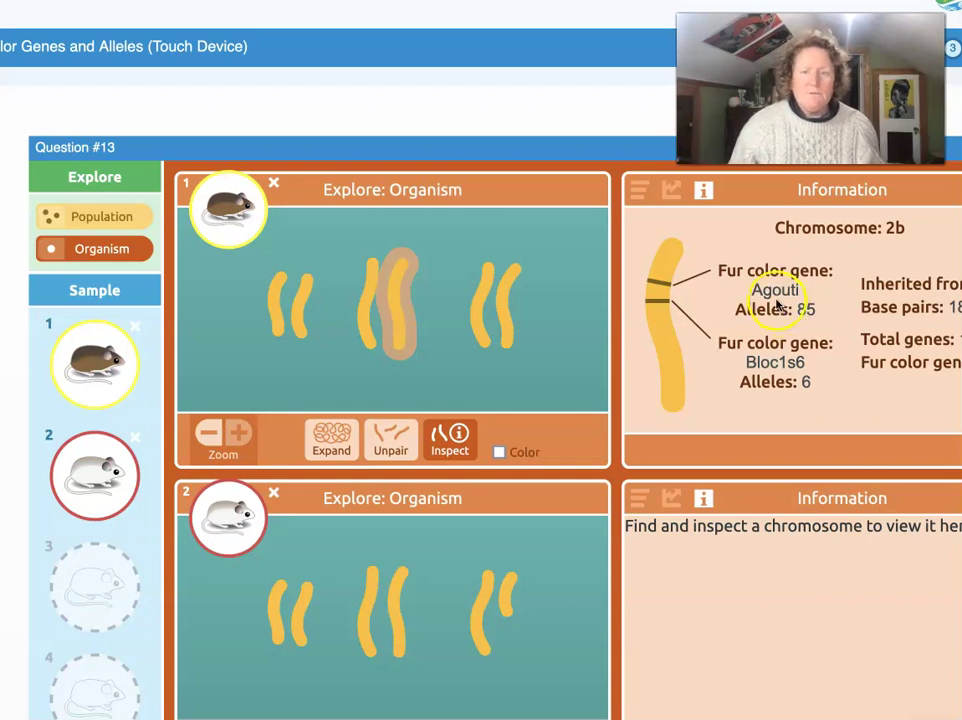
# Inspect both X chromosomes of the dark brown mouse to examine their fur color gene.
pyautogui.click(464, 323)
pyautogui.click(477, 320)
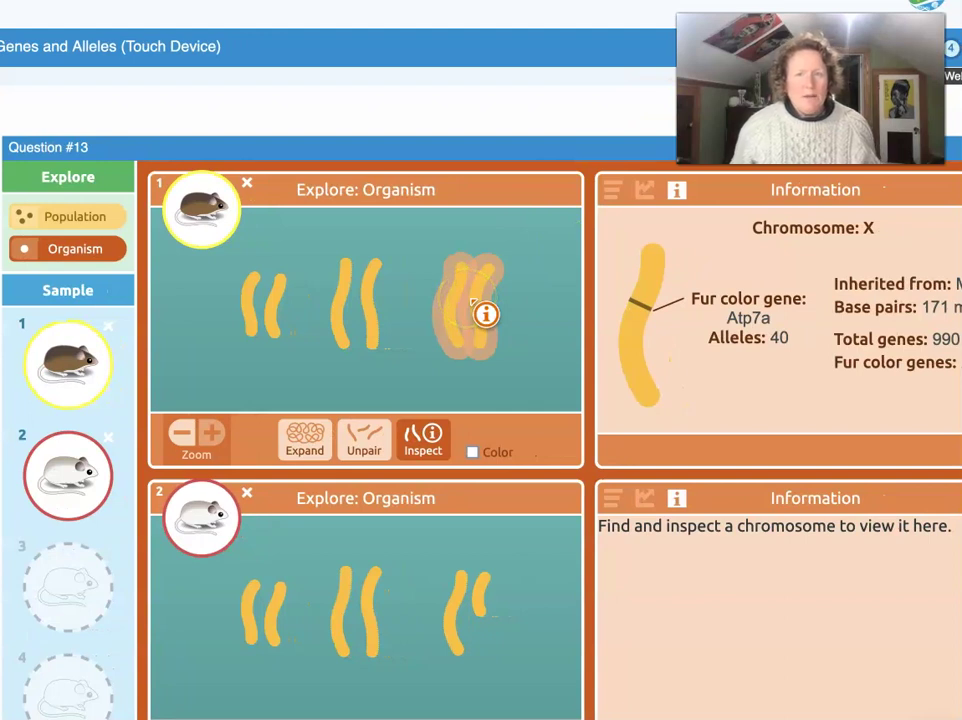
pyautogui.click(472, 298)
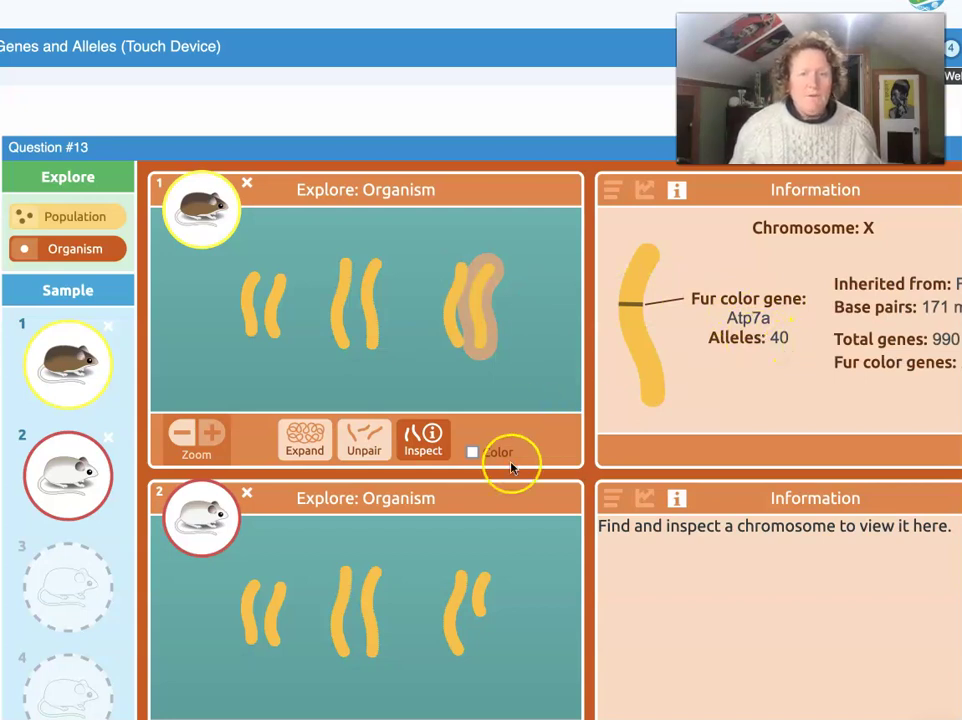
# Inspect the X and Y chromosomes of the white mouse to examine them for fur color genes.
pyautogui.click(455, 584)
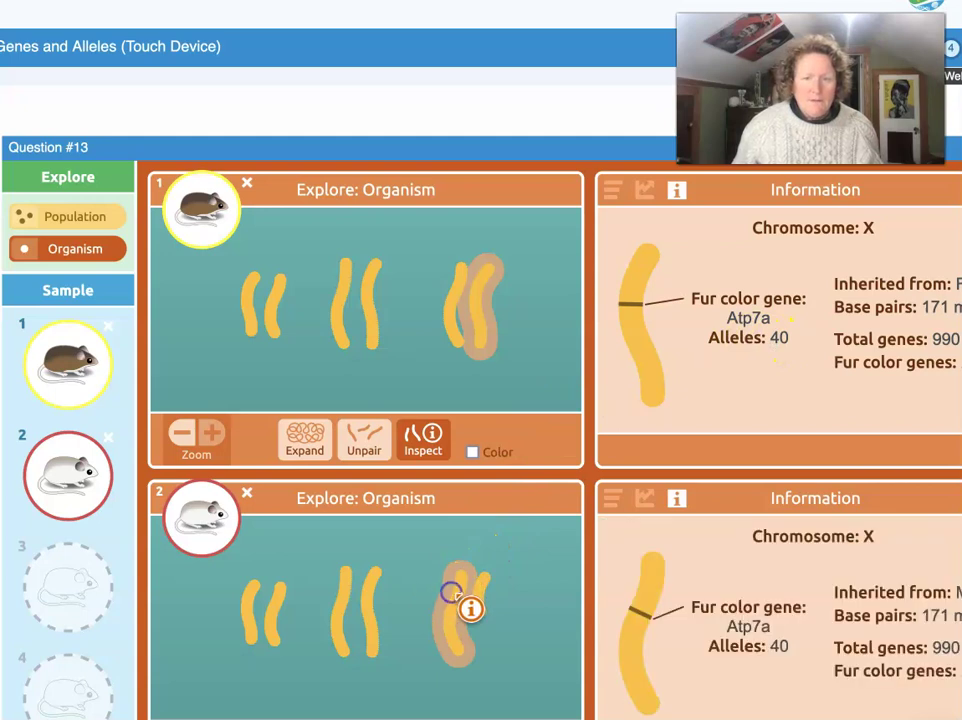
pyautogui.click(486, 582)
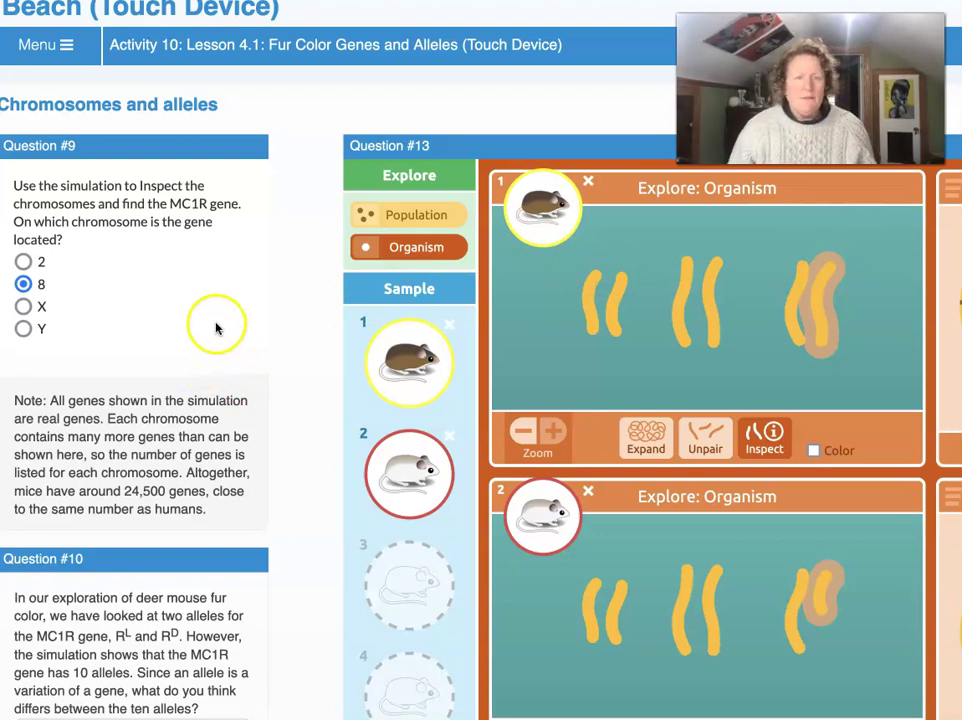
# Add the line "shape of receptor protein different" below the existing two lines of the Question #10 answer.
pyautogui.scroll(-5, 238, 326)
pyautogui.scroll(-6, 238, 328)
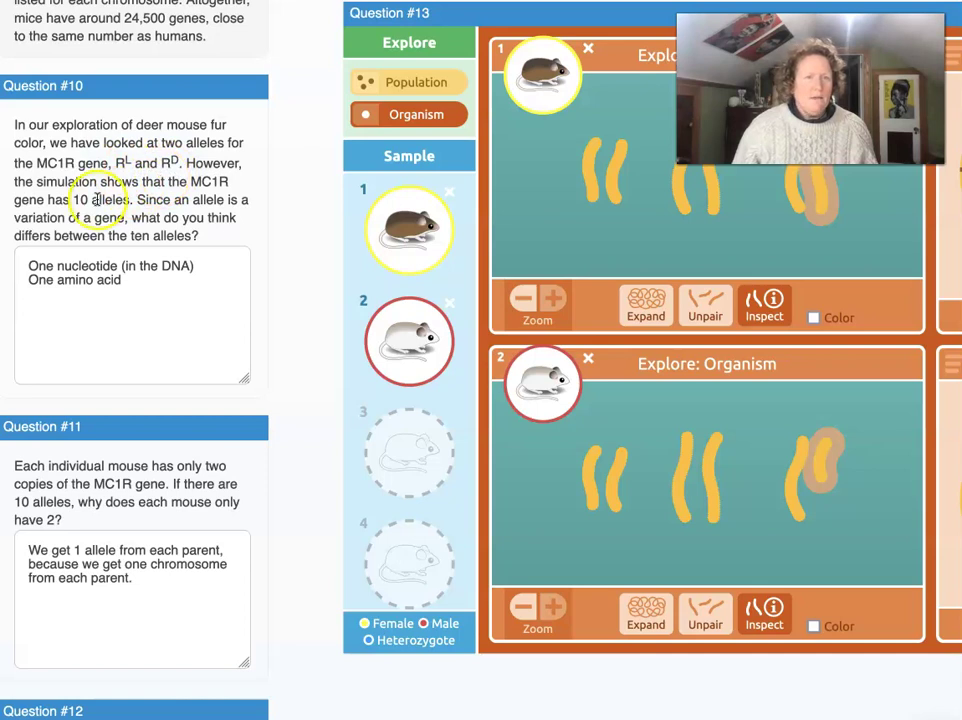
pyautogui.scroll(-1, 96, 199)
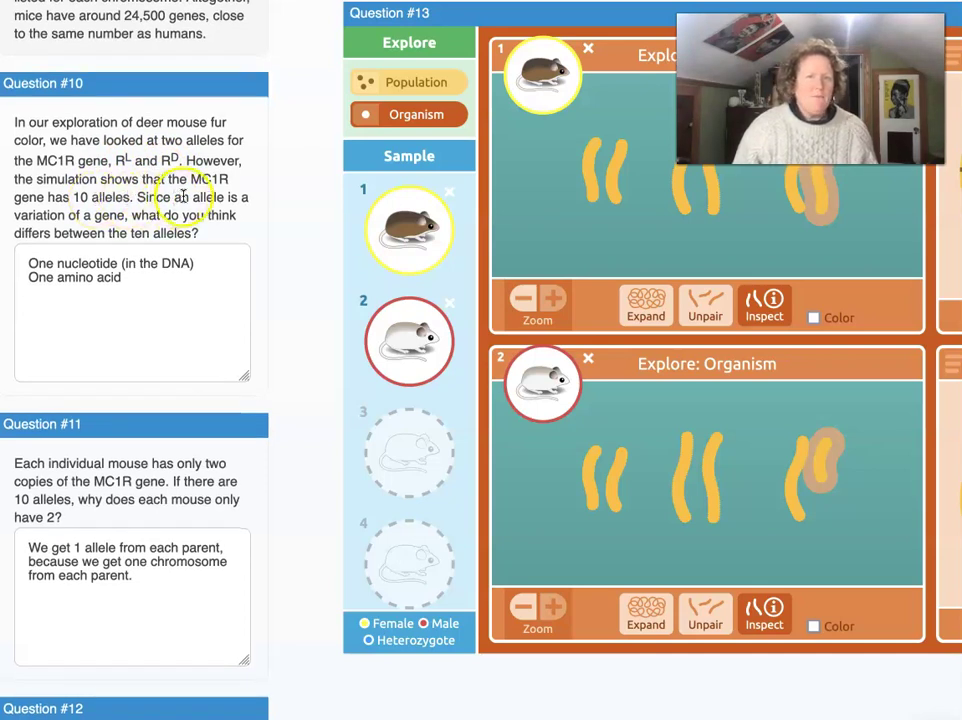
pyautogui.scroll(-1, 101, 211)
pyautogui.scroll(-1, 101, 211)
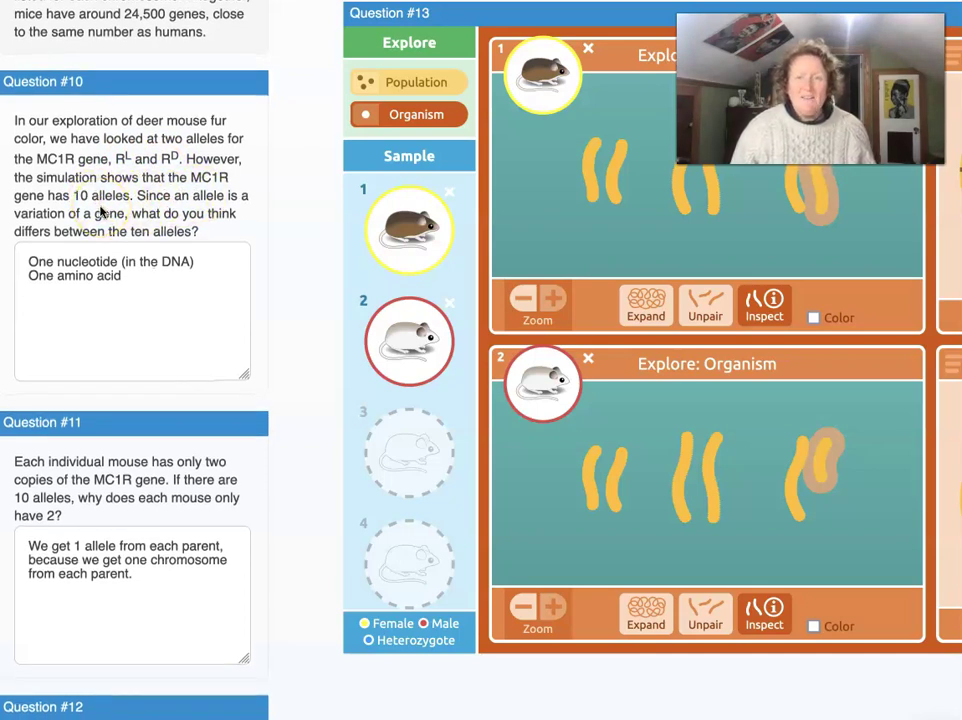
pyautogui.scroll(-1, 101, 209)
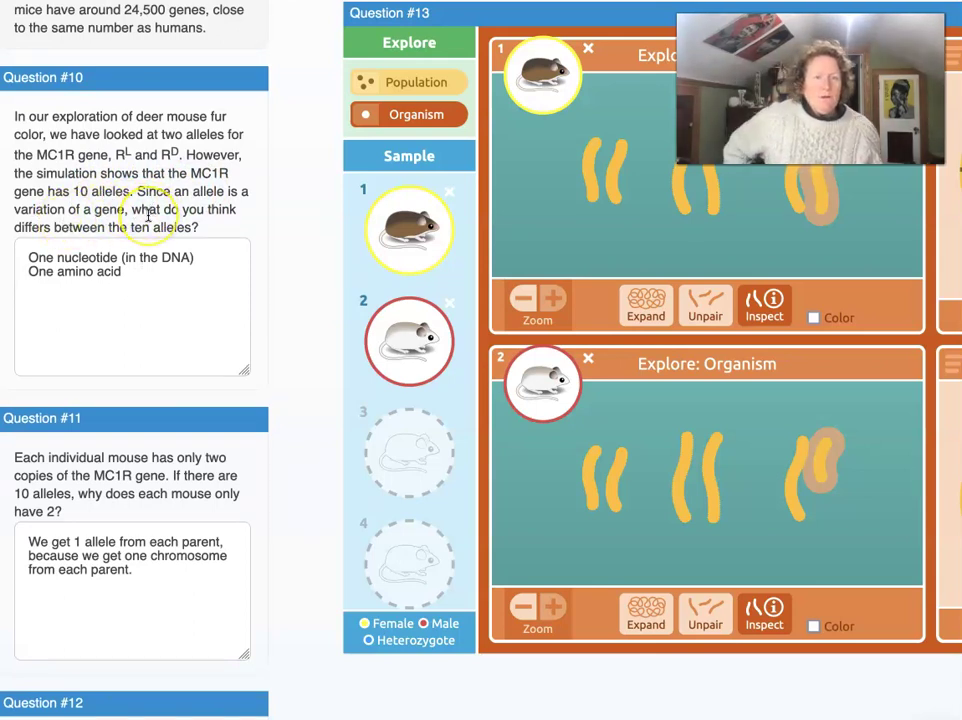
pyautogui.scroll(-1, 139, 222)
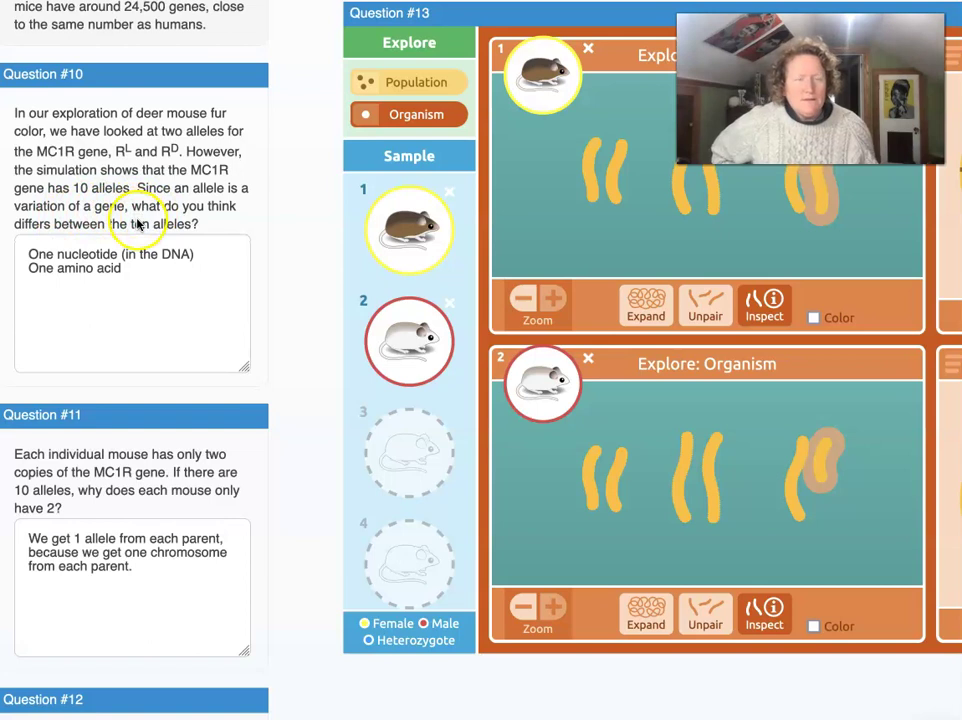
pyautogui.scroll(-1, 157, 238)
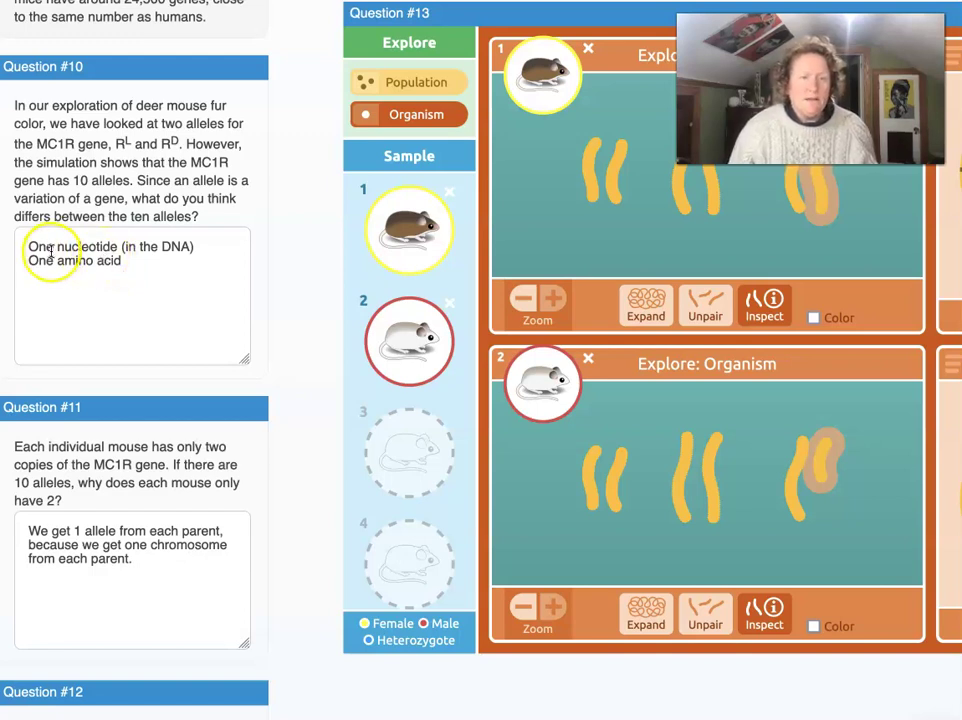
pyautogui.click(128, 264)
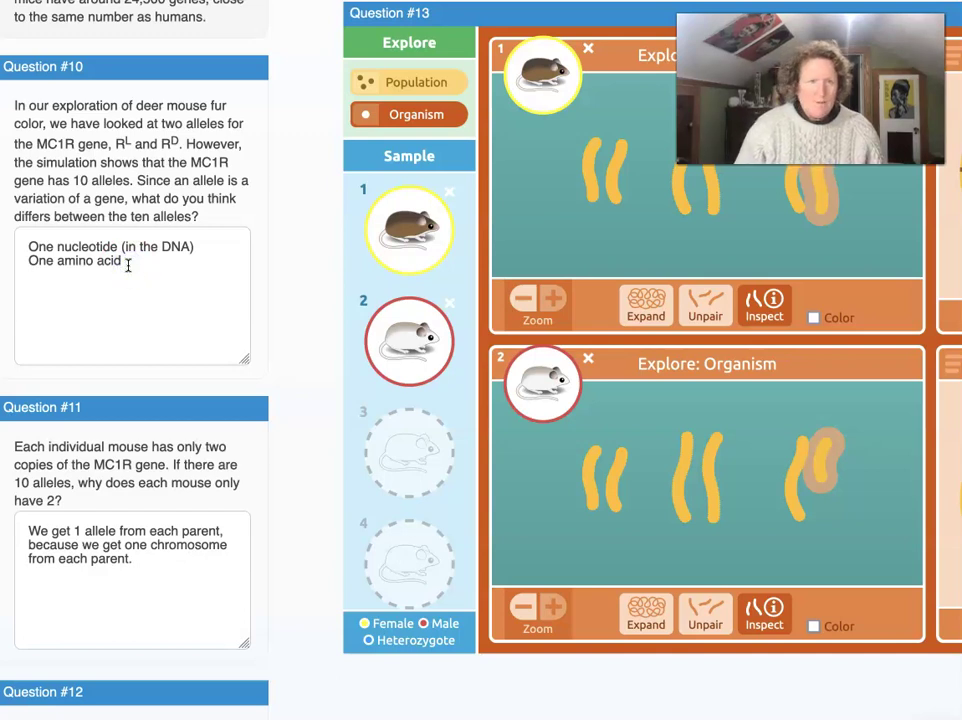
pyautogui.press('Return')
pyautogui.write('sh')
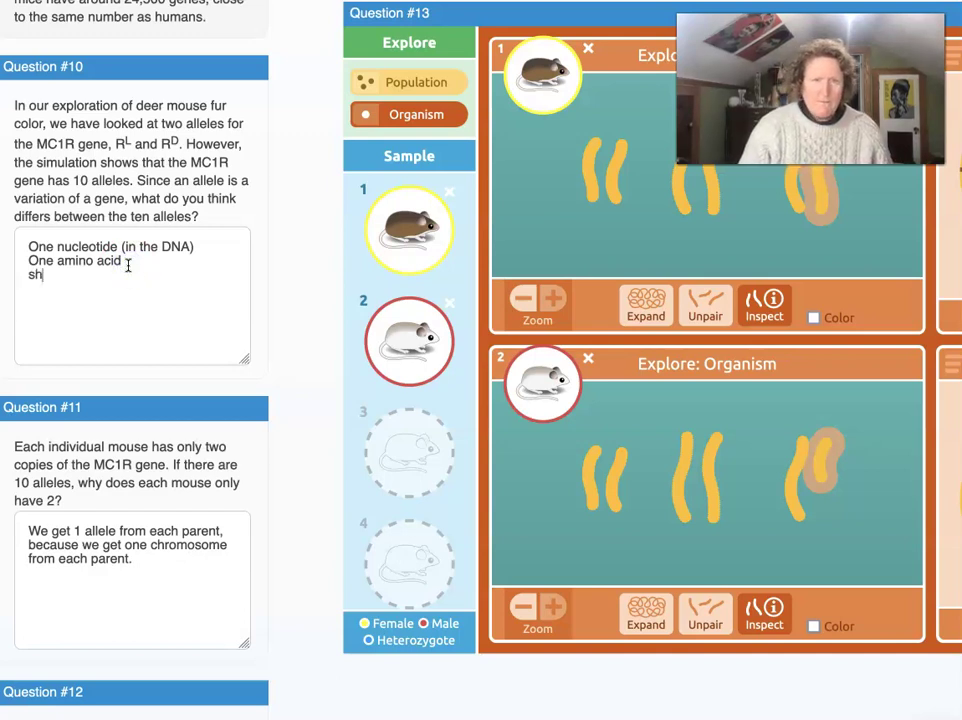
pyautogui.write('ape of rec')
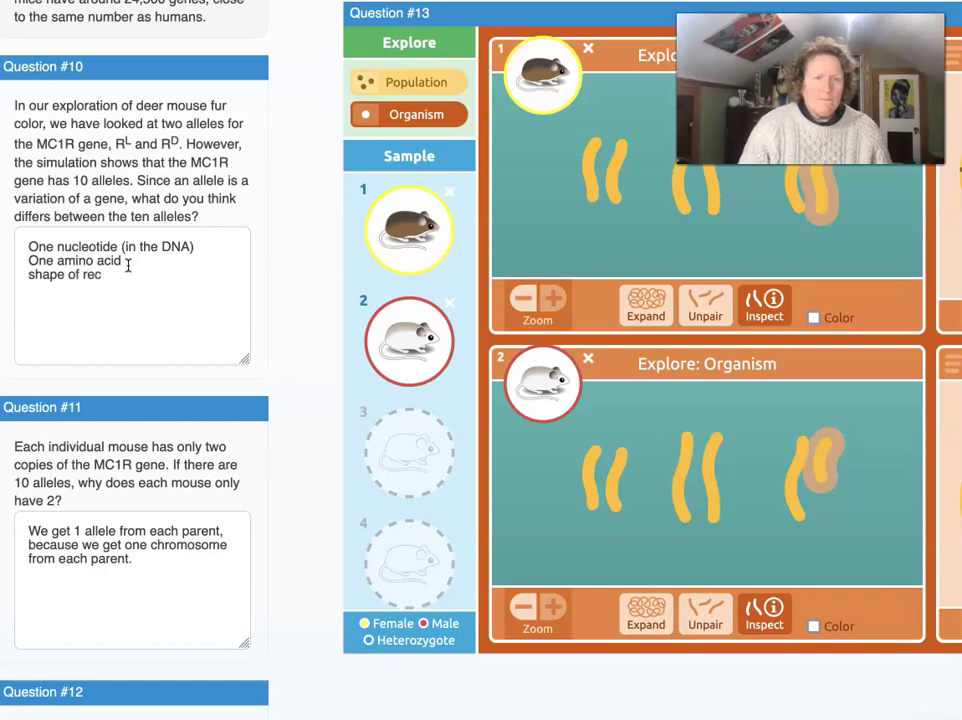
pyautogui.write('eptor prot')
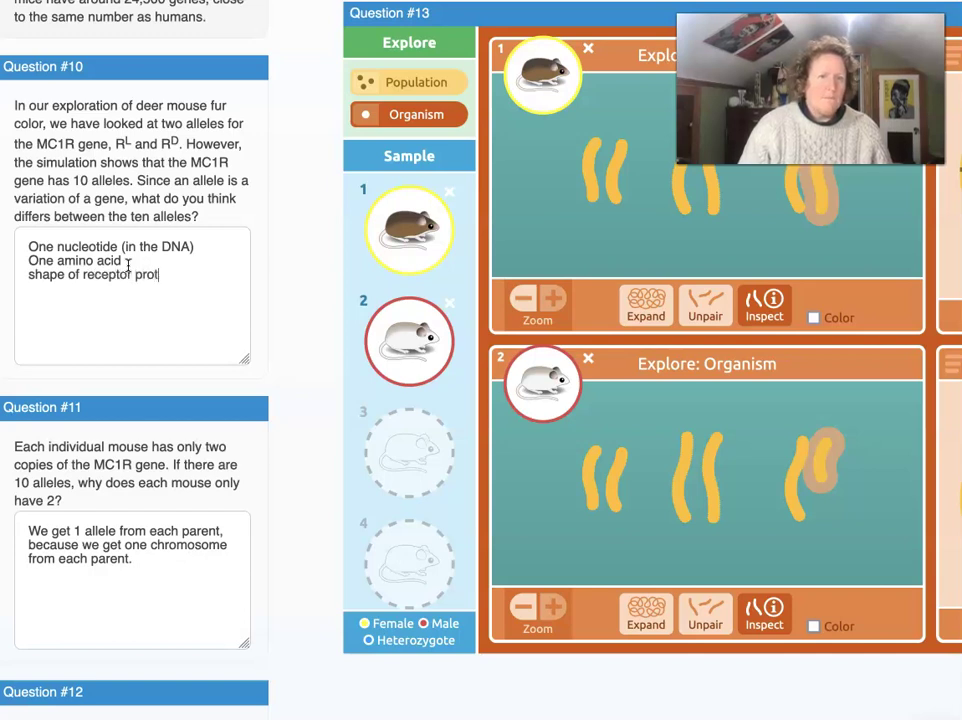
pyautogui.write('ein different')
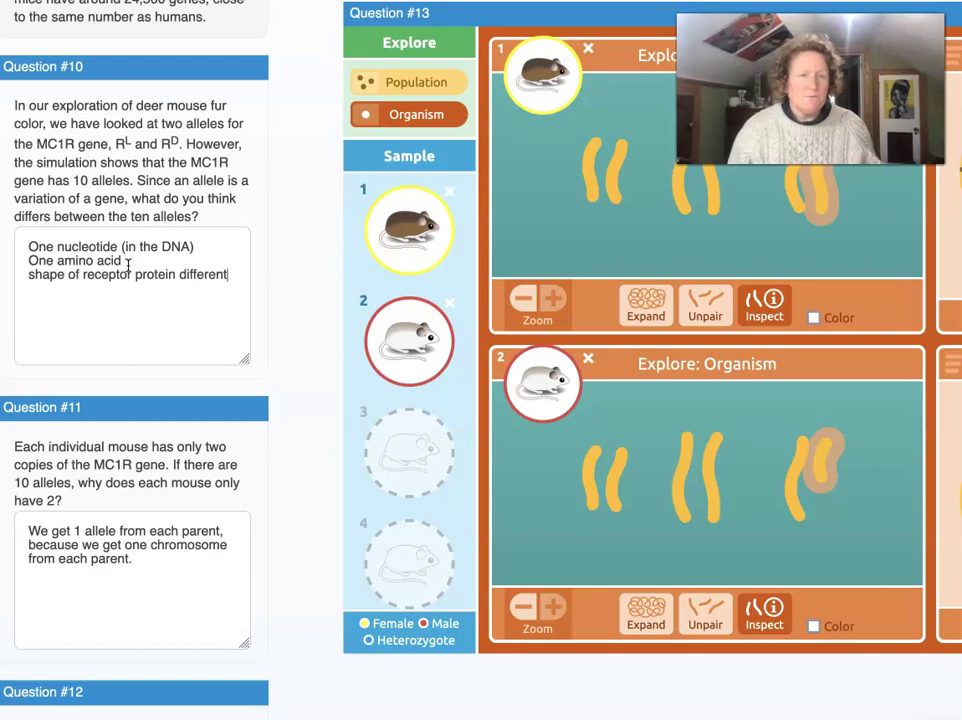
# Inspect the two copies of chromosome 2 in the dark brown mouse alternately to compare their genes, alleles and parental origin.
pyautogui.scroll(-1, 84, 292)
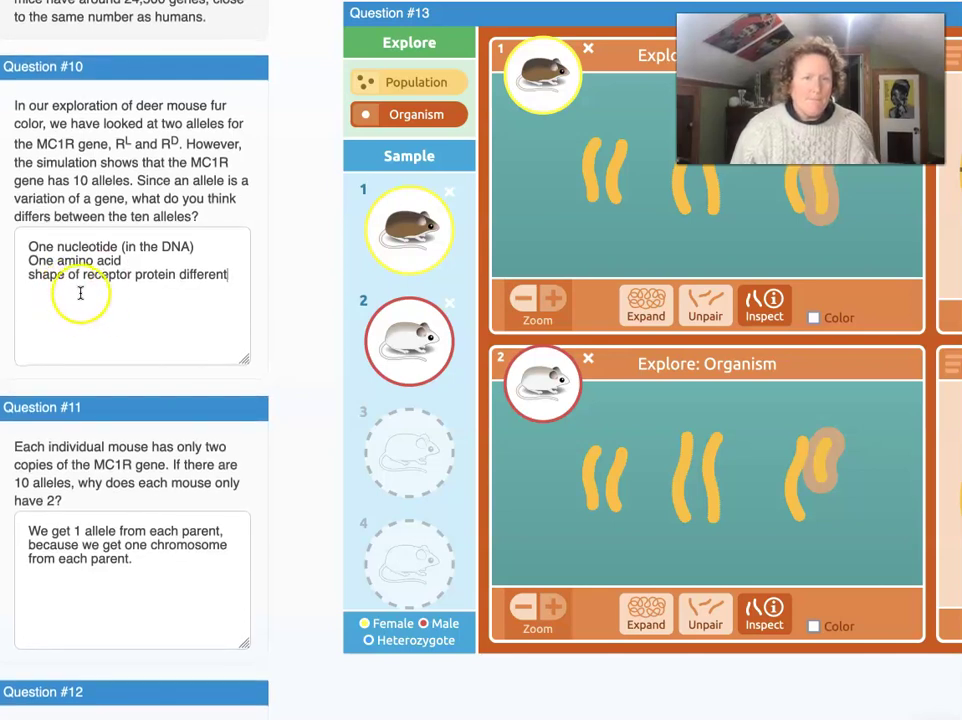
pyautogui.scroll(-5, 95, 306)
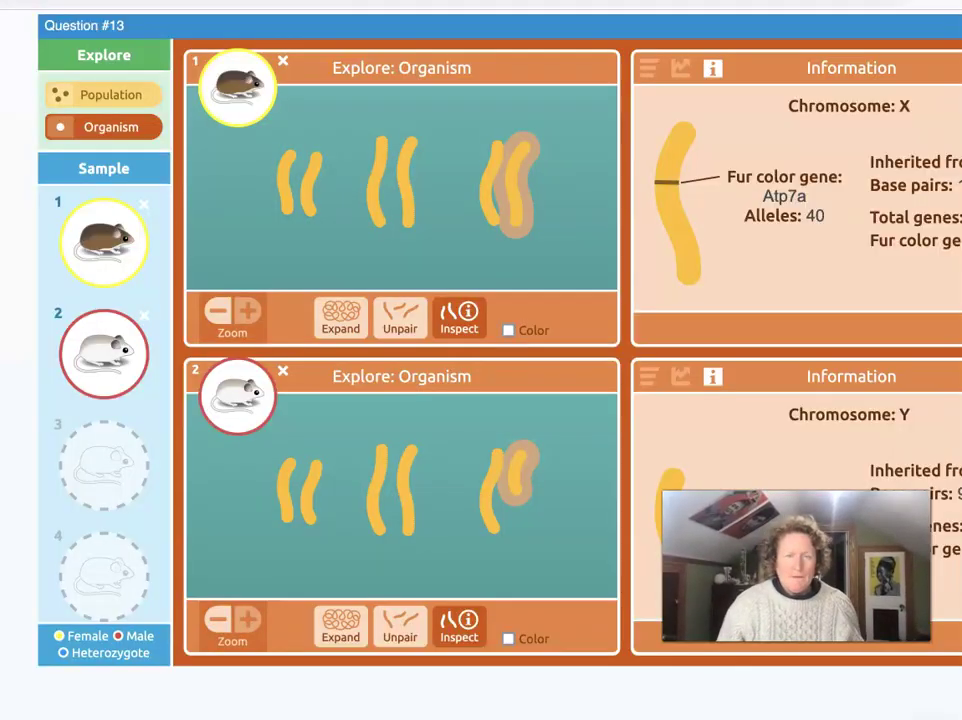
pyautogui.click(396, 206)
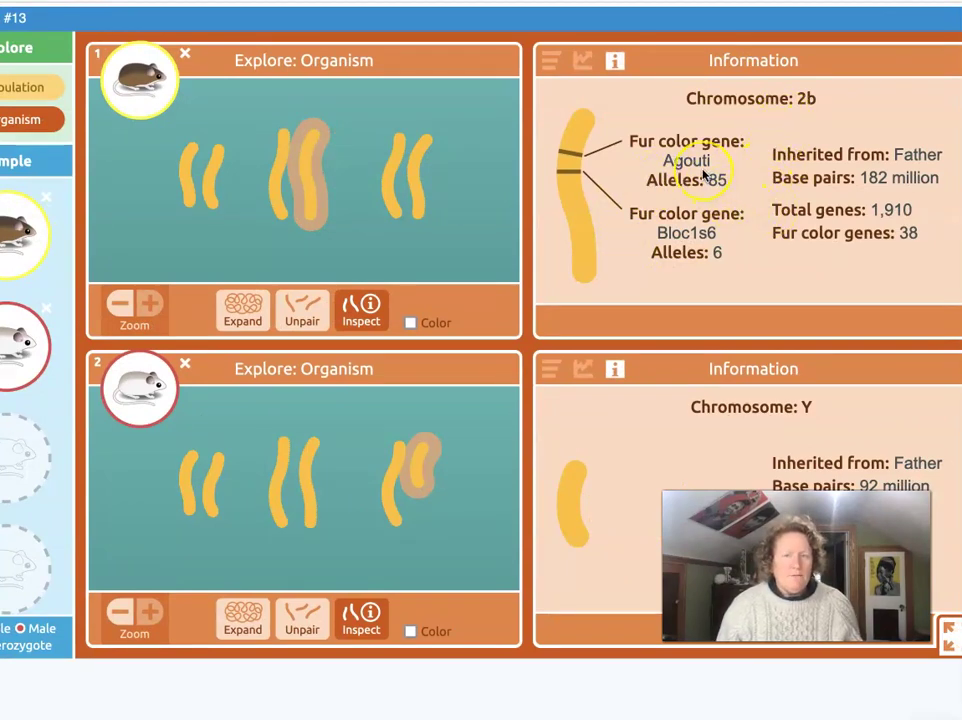
pyautogui.click(270, 176)
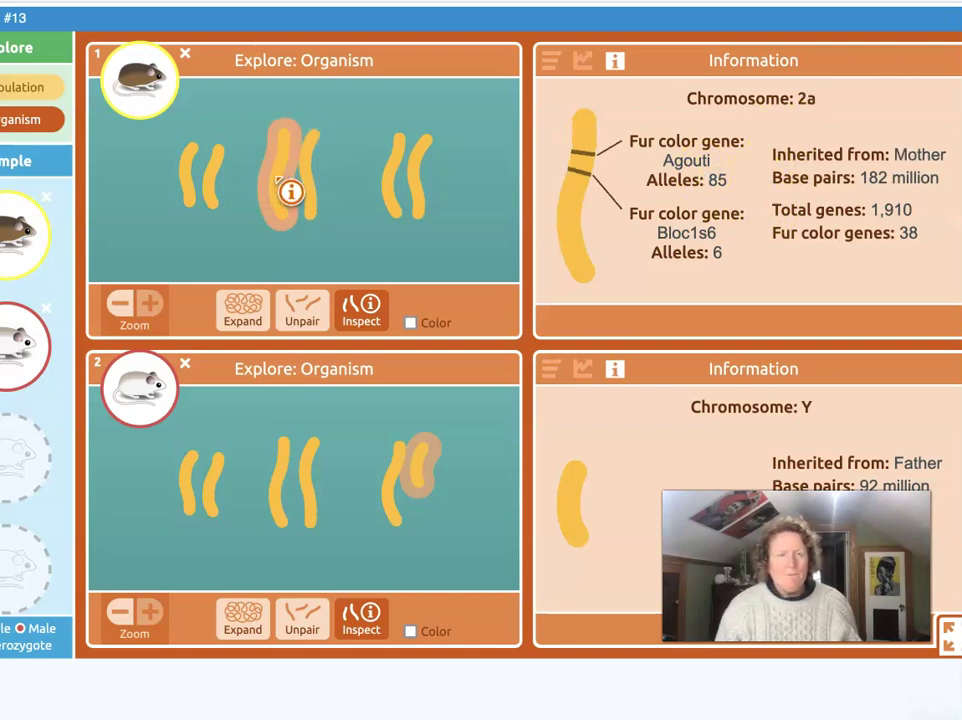
pyautogui.click(307, 186)
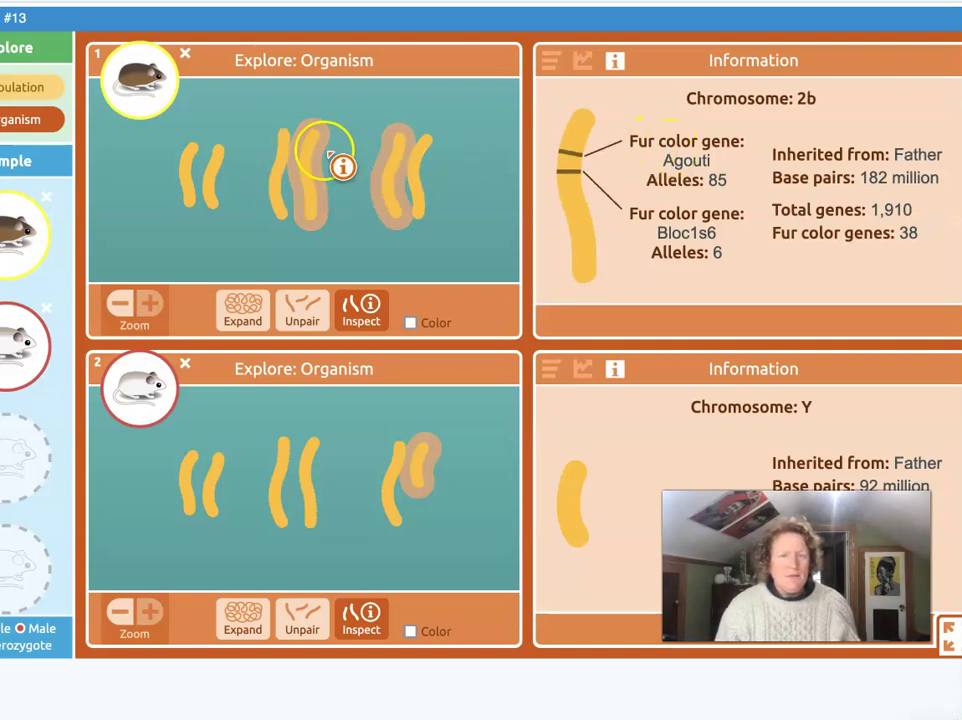
pyautogui.click(278, 156)
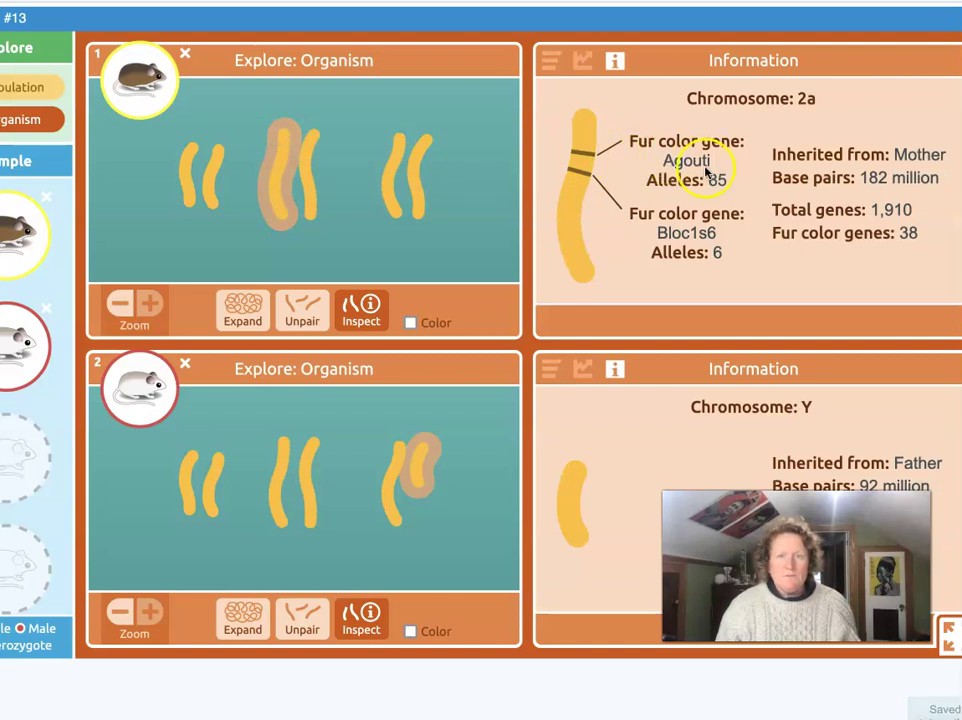
pyautogui.click(302, 180)
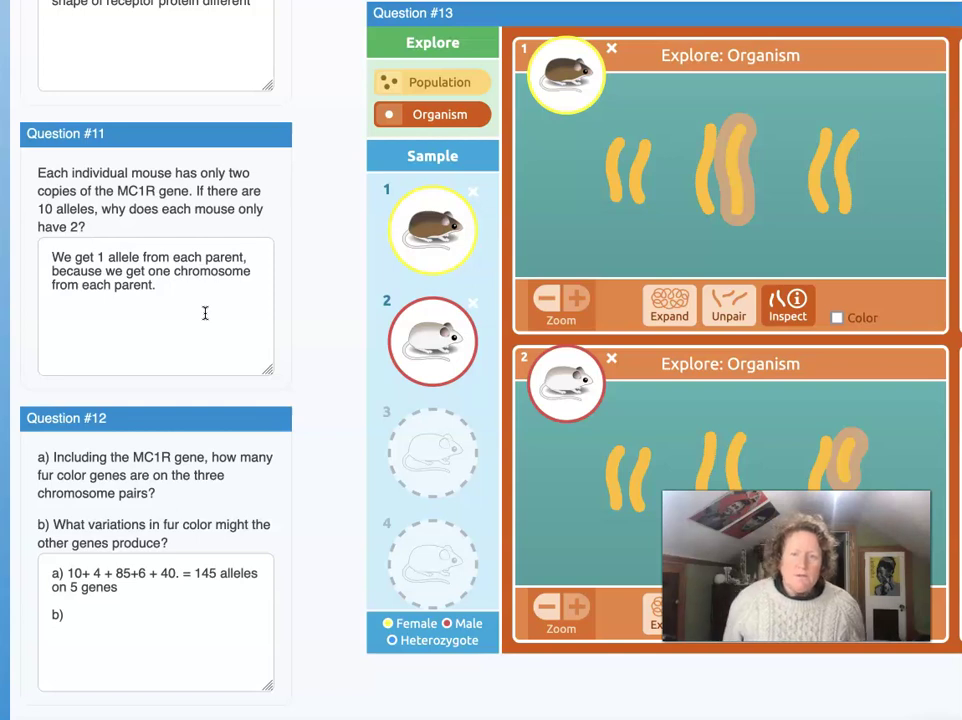
# Reread Question #12 and inspect the X, 2 and 8 chromosome pairs of the dark brown mouse for their fur color genes.
pyautogui.scroll(-2, 205, 313)
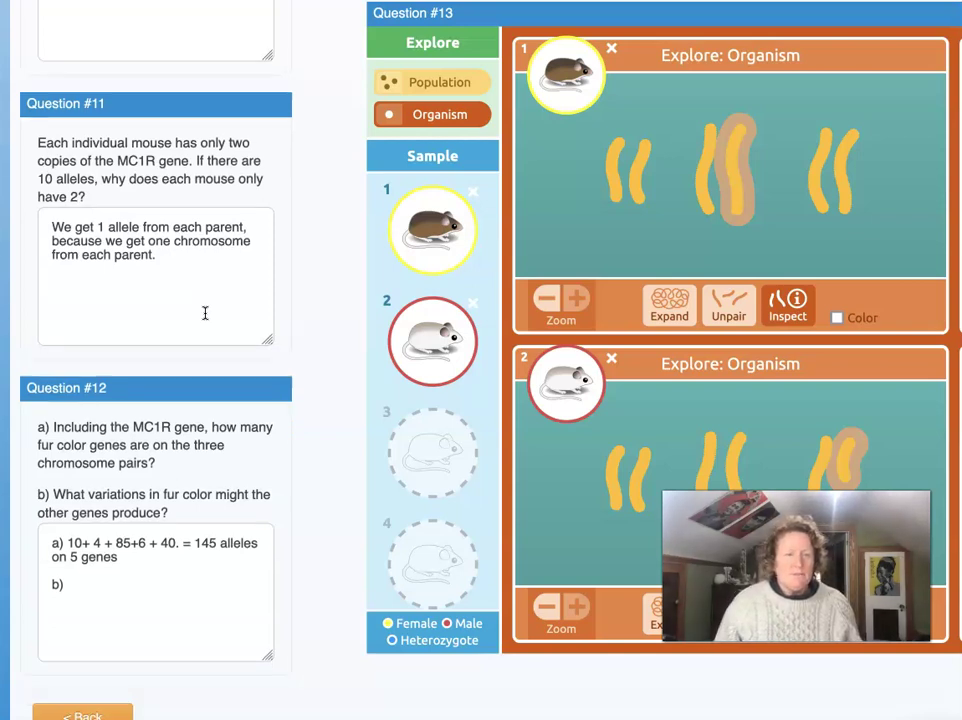
pyautogui.scroll(1, 114, 455)
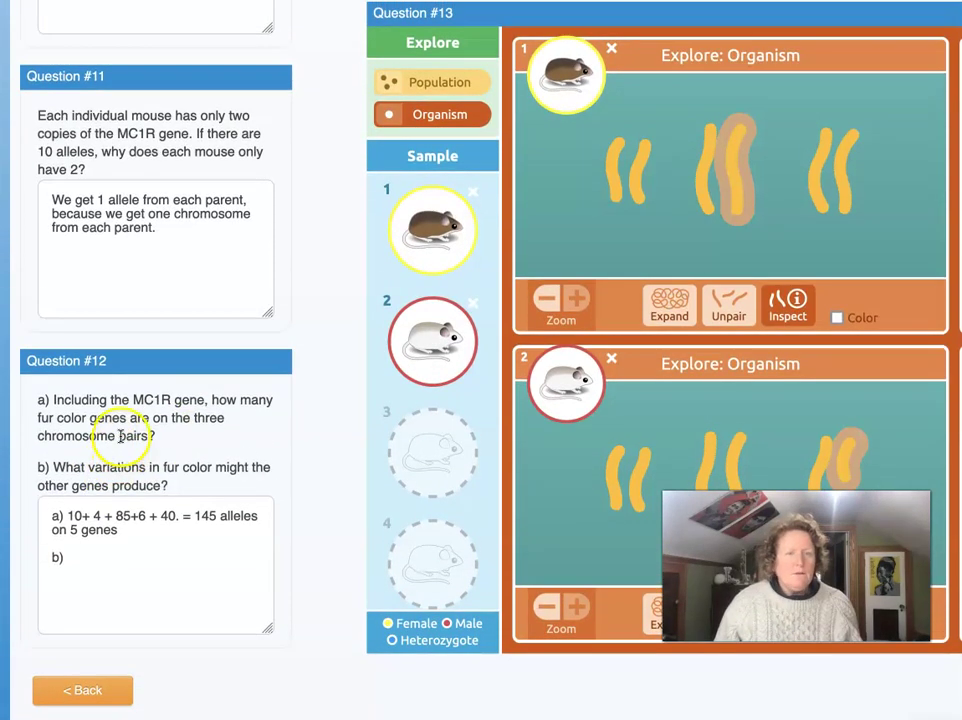
pyautogui.scroll(-1, 205, 437)
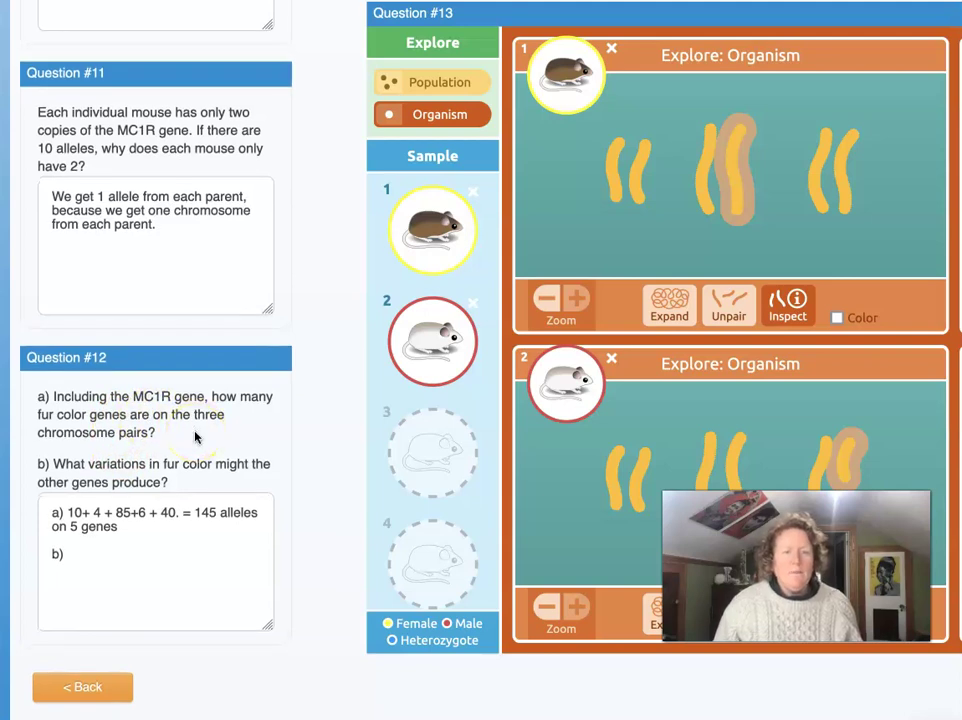
pyautogui.scroll(-1, 178, 441)
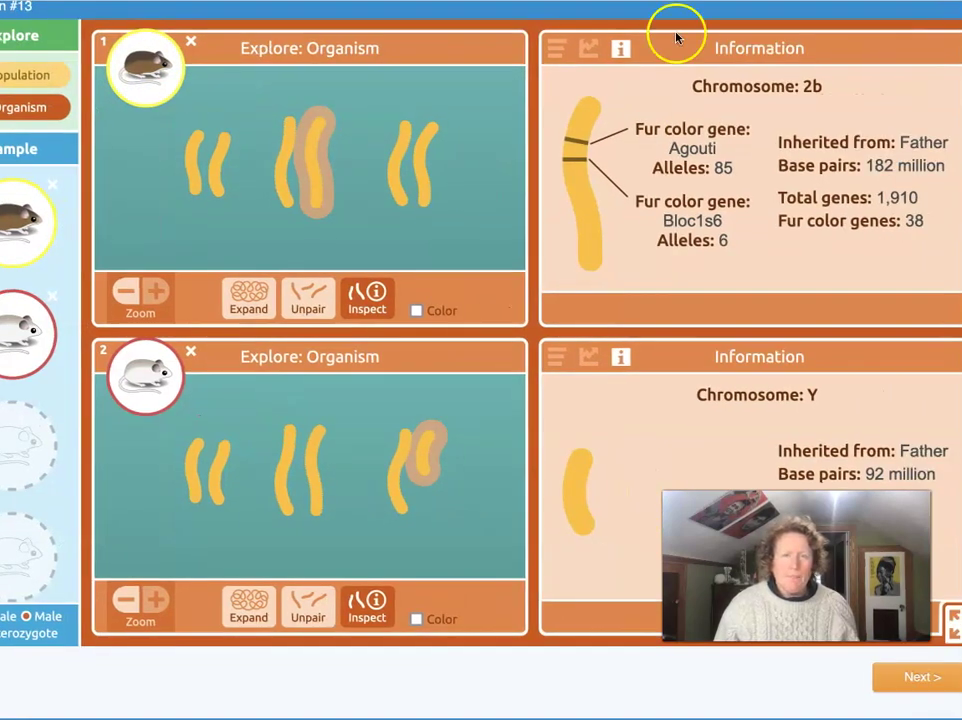
pyautogui.click(417, 179)
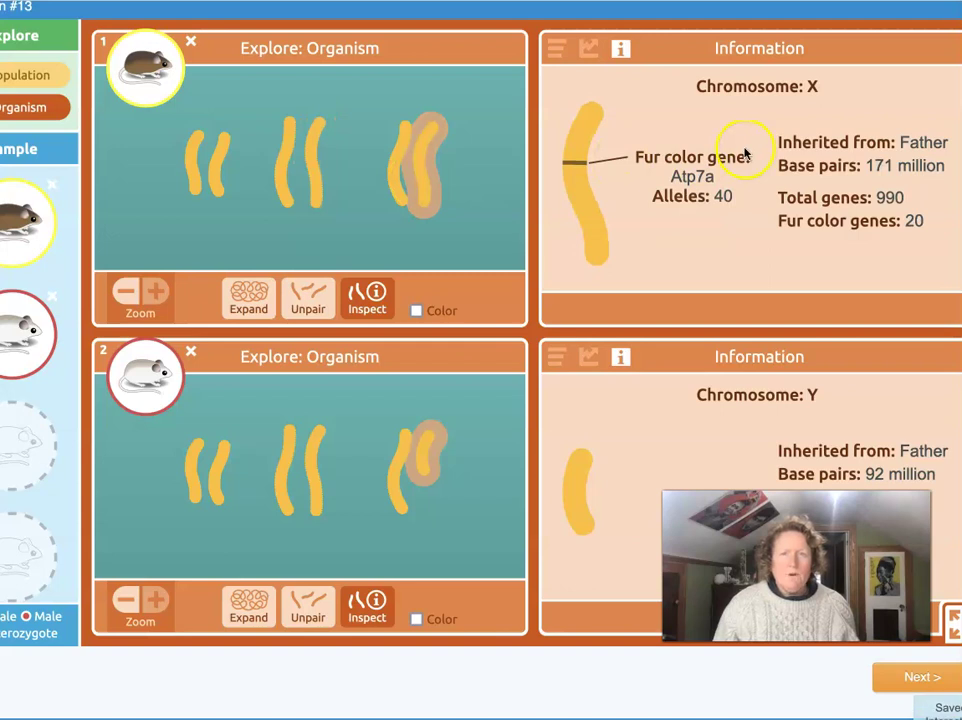
pyautogui.click(310, 158)
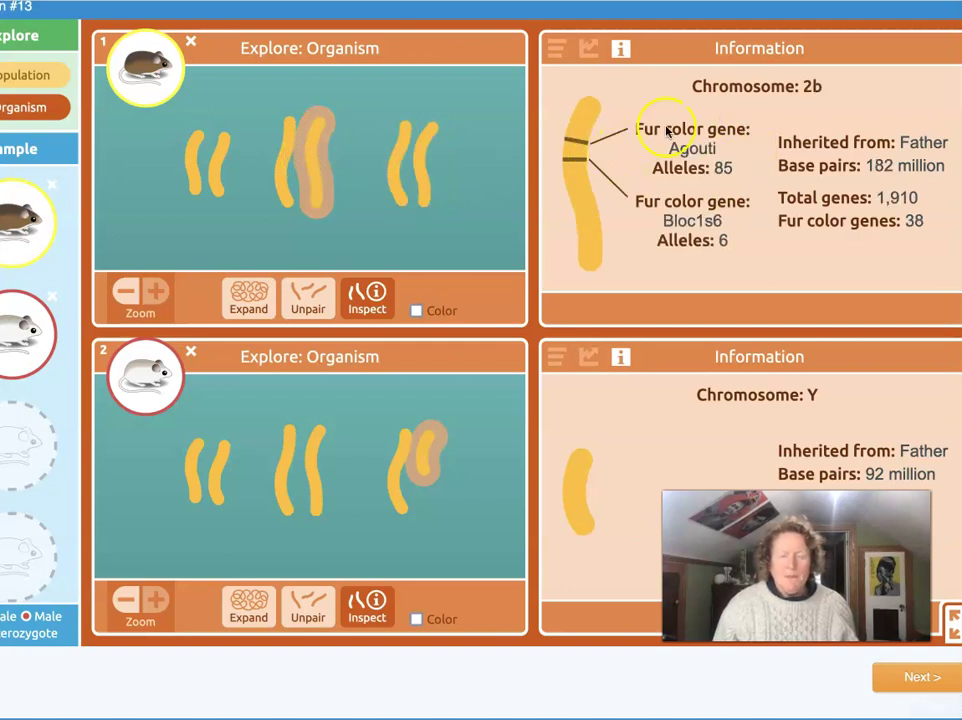
pyautogui.click(280, 150)
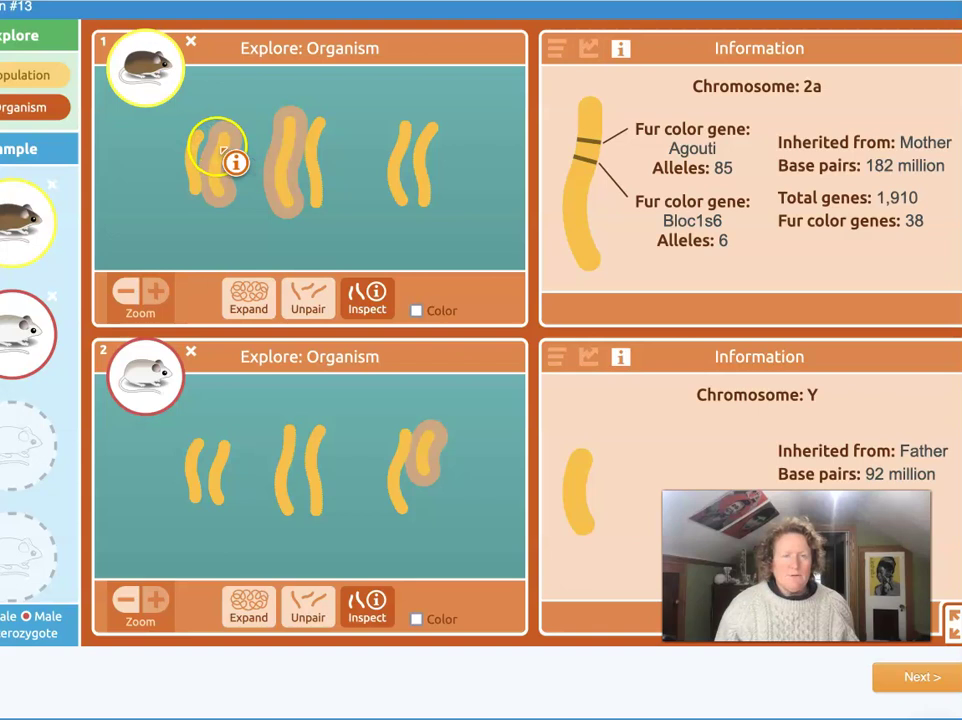
pyautogui.click(218, 148)
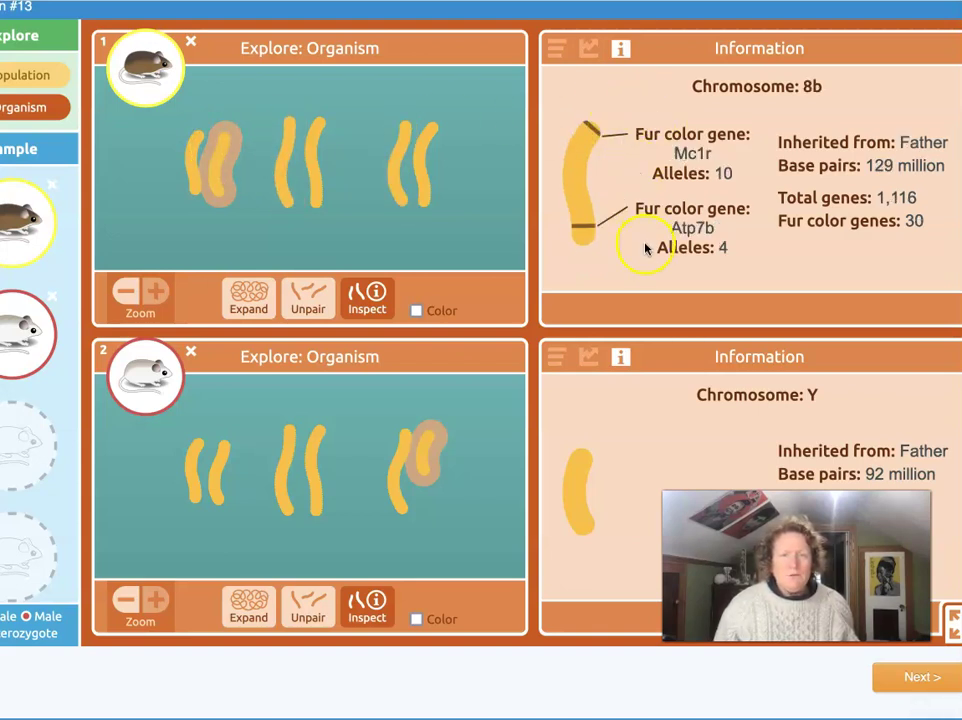
pyautogui.click(185, 135)
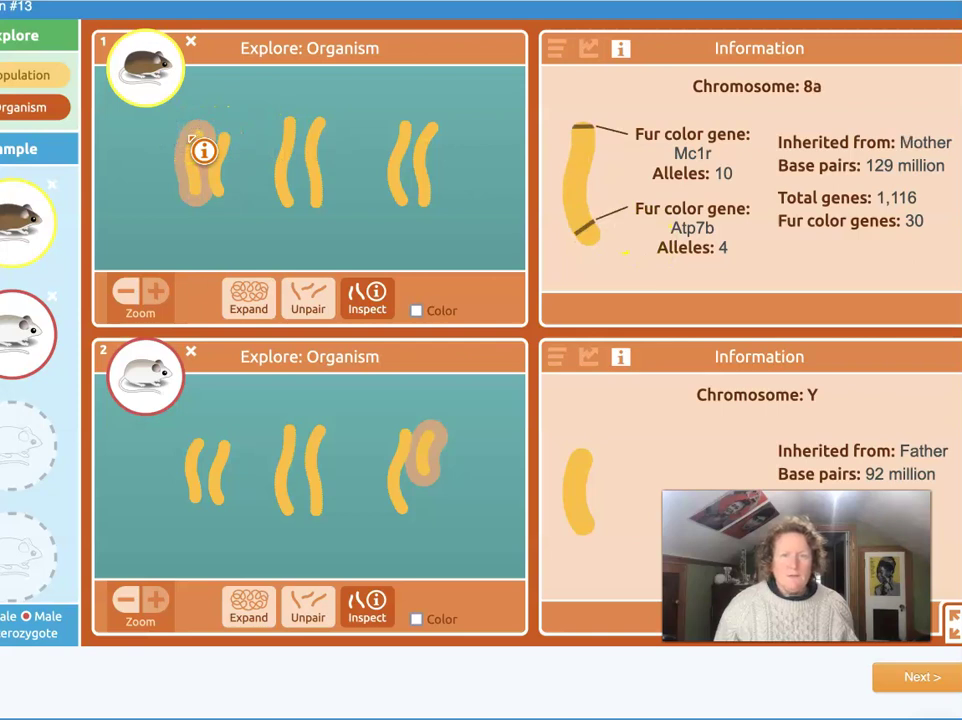
pyautogui.click(295, 142)
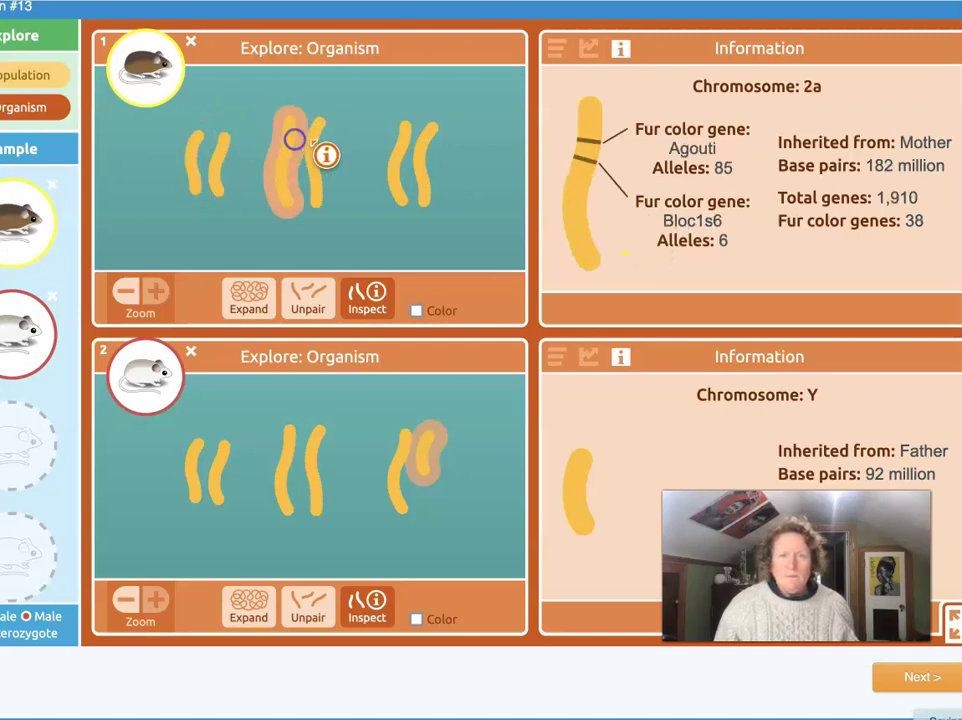
pyautogui.click(395, 158)
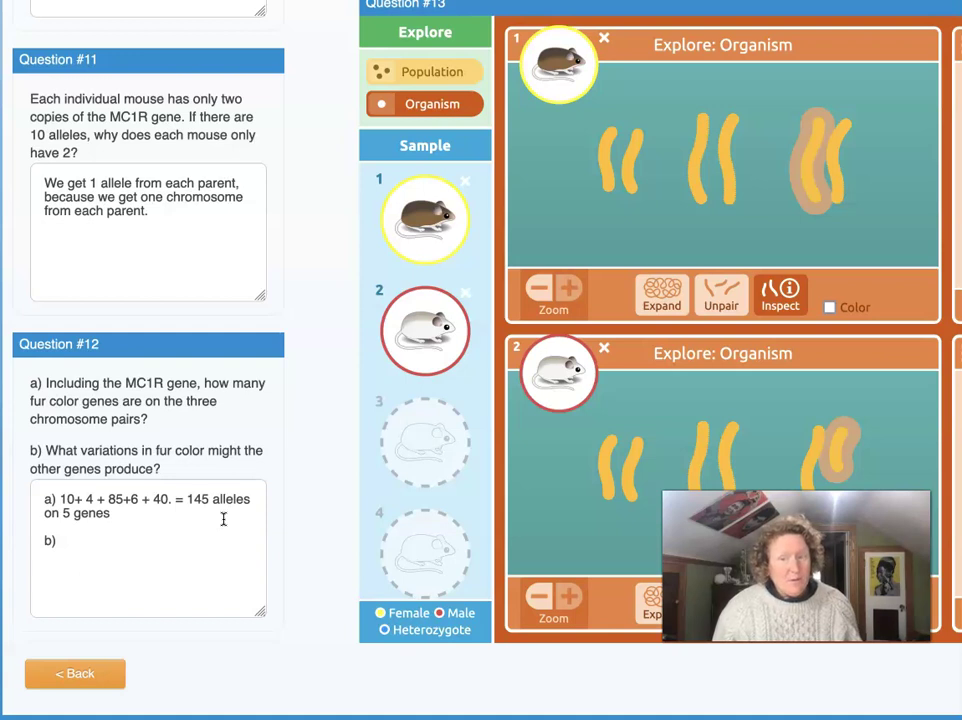
# Answer part b of Question #12 with "length, other pigments," as possible fur variations.
pyautogui.click(77, 545)
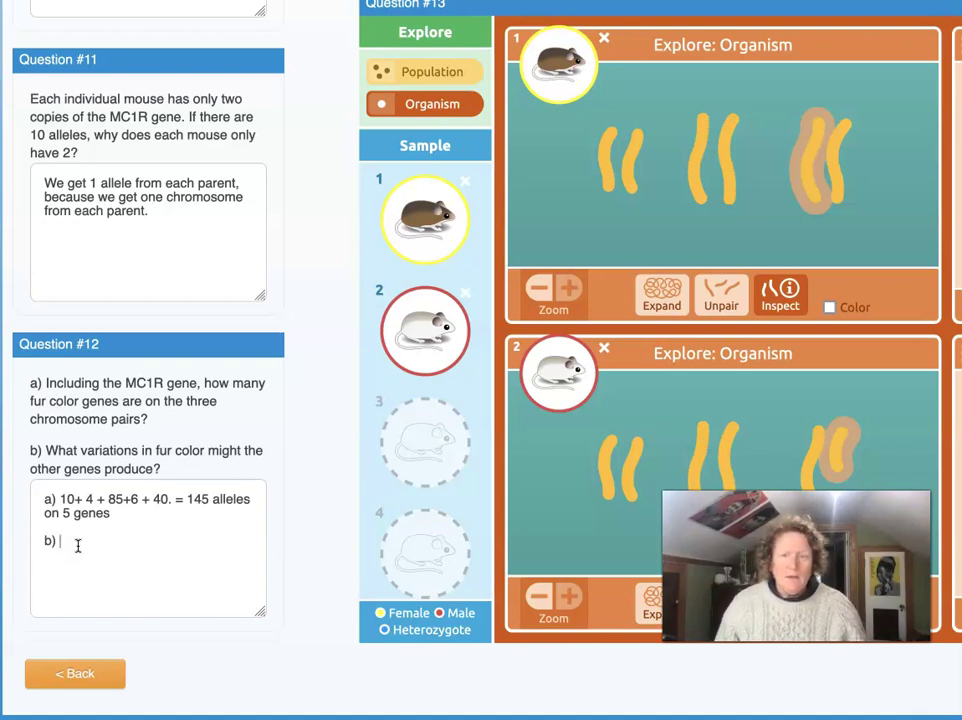
pyautogui.write('length')
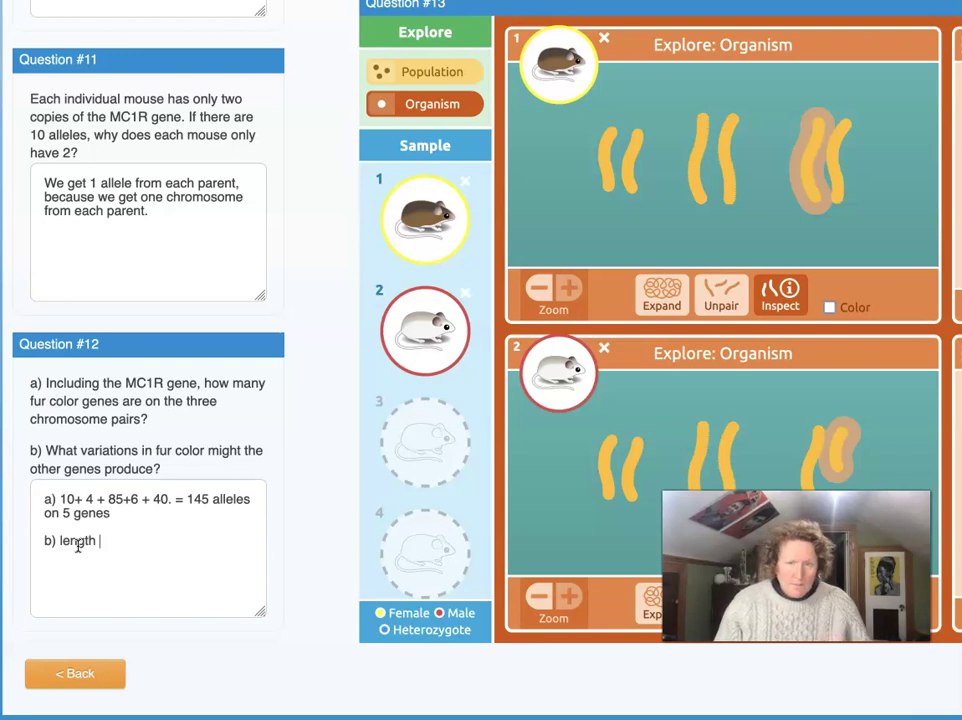
pyautogui.write(' other pi')
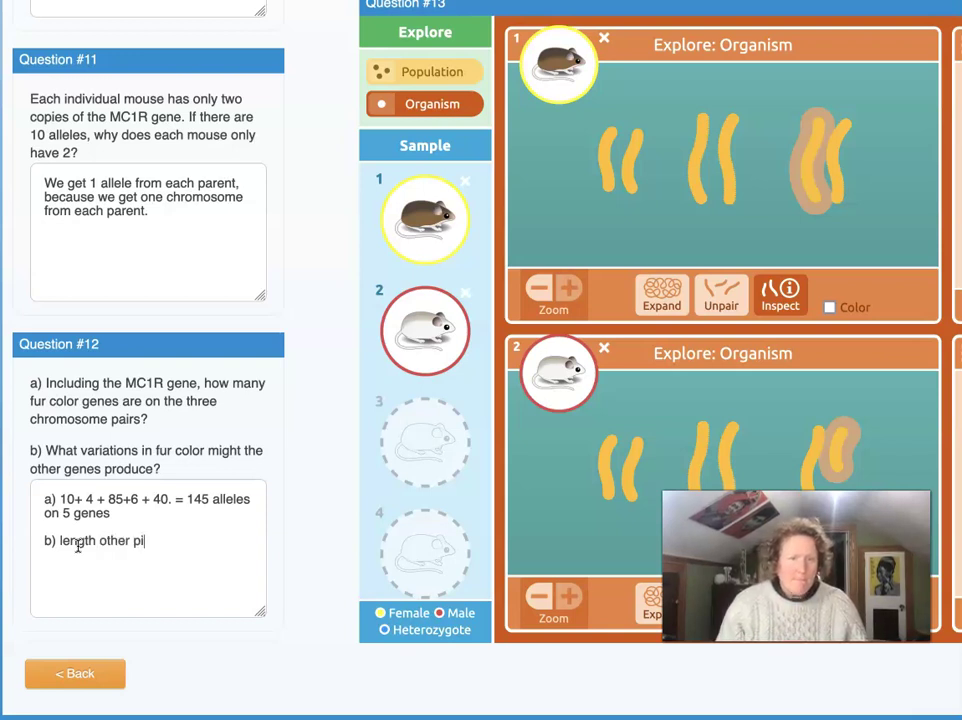
pyautogui.write('gments,')
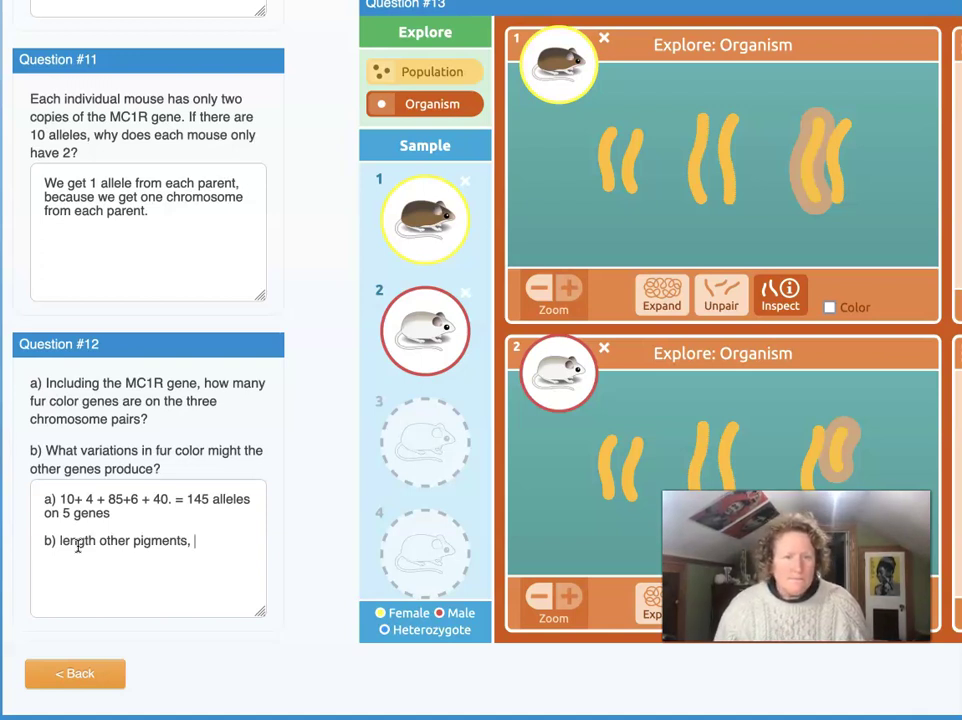
pyautogui.scroll(-1, 79, 545)
pyautogui.click(98, 538)
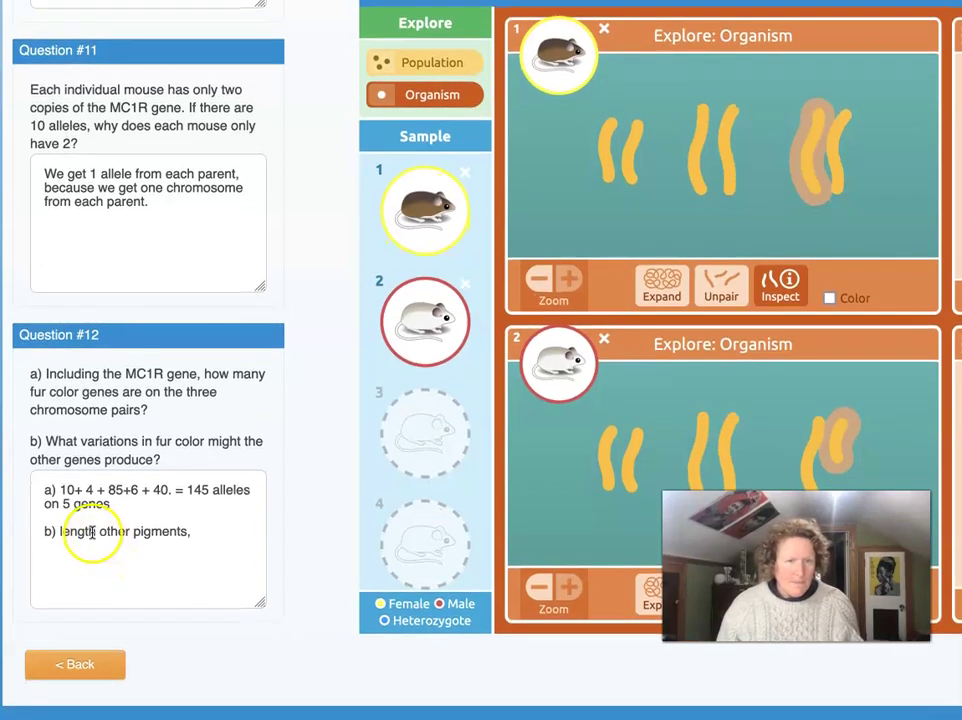
pyautogui.write(',')
pyautogui.click(204, 537)
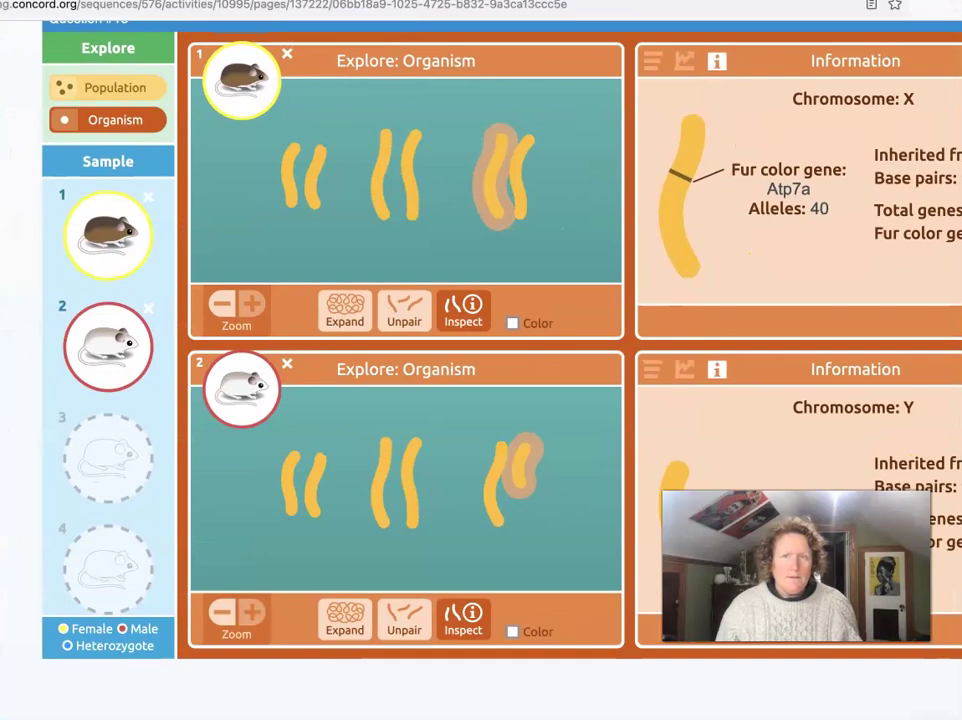
pyautogui.scroll(2, 360, 245)
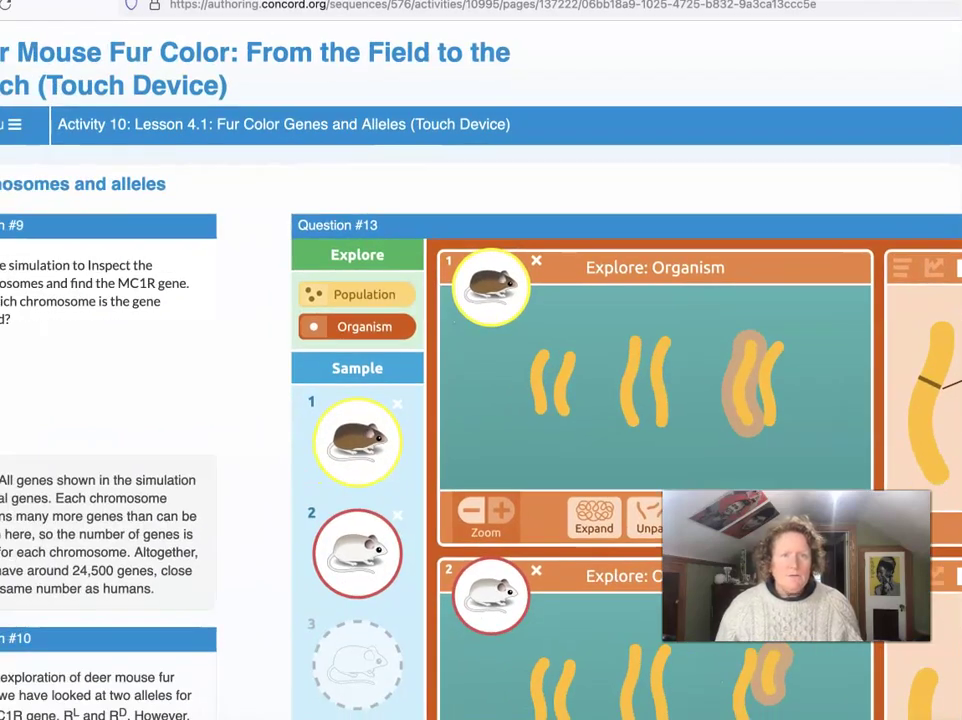
pyautogui.scroll(-1, 142, 161)
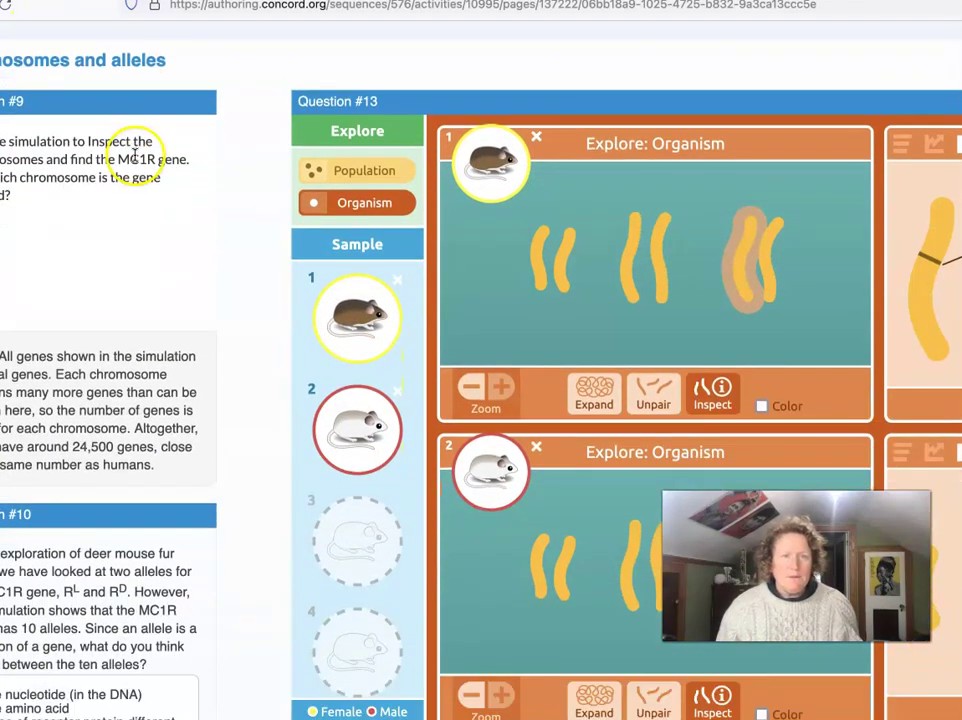
pyautogui.scroll(1, 134, 156)
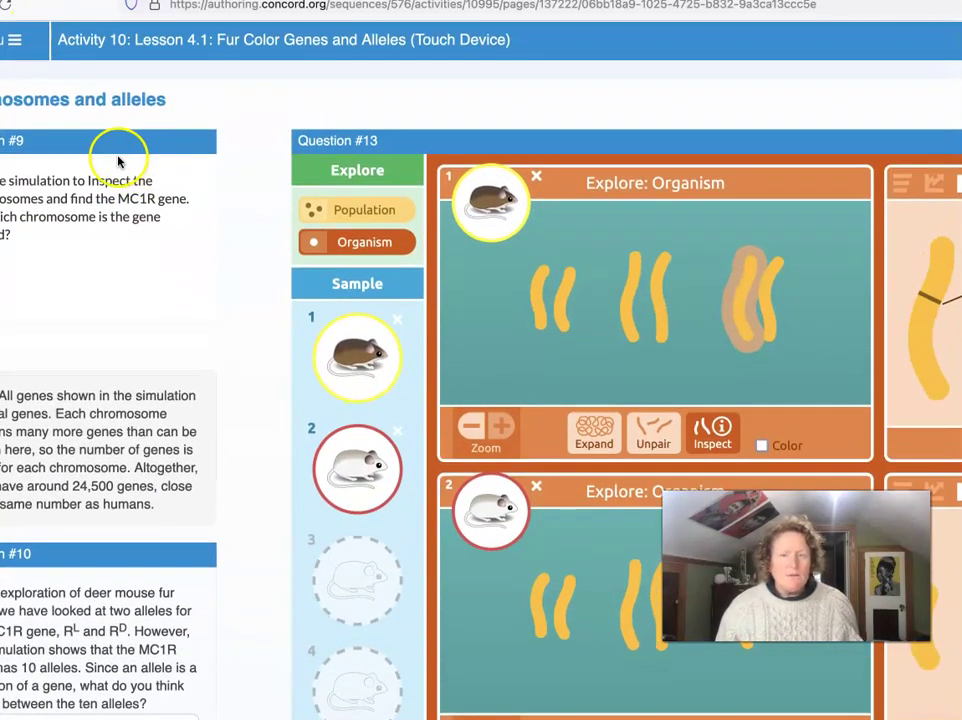